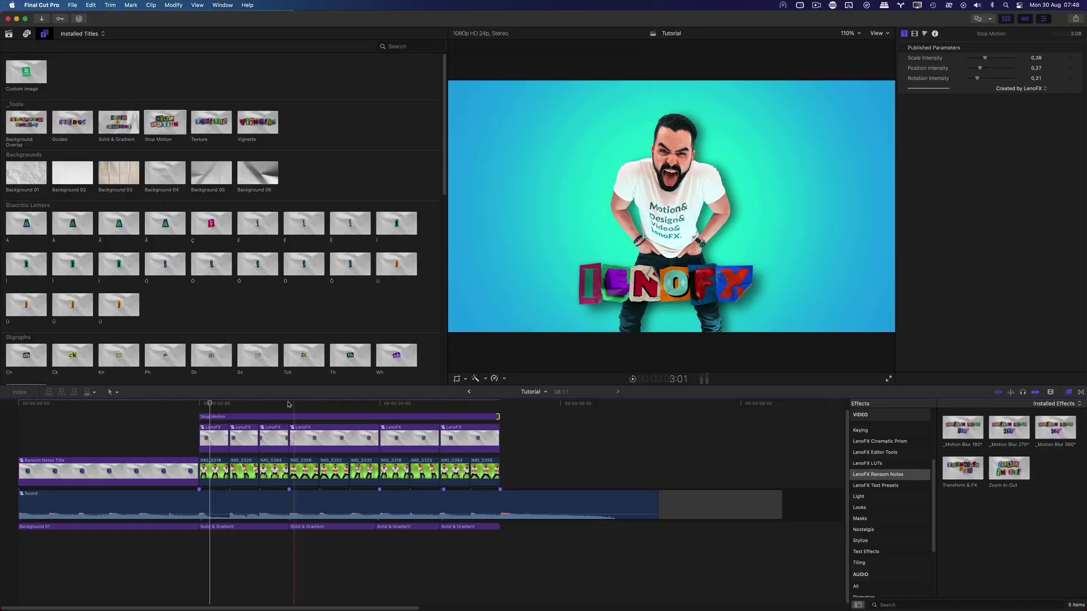
- Finish the end trim on the Stop Motion adjustment clip and play back the sequence
left_click(206, 408)
key("space")
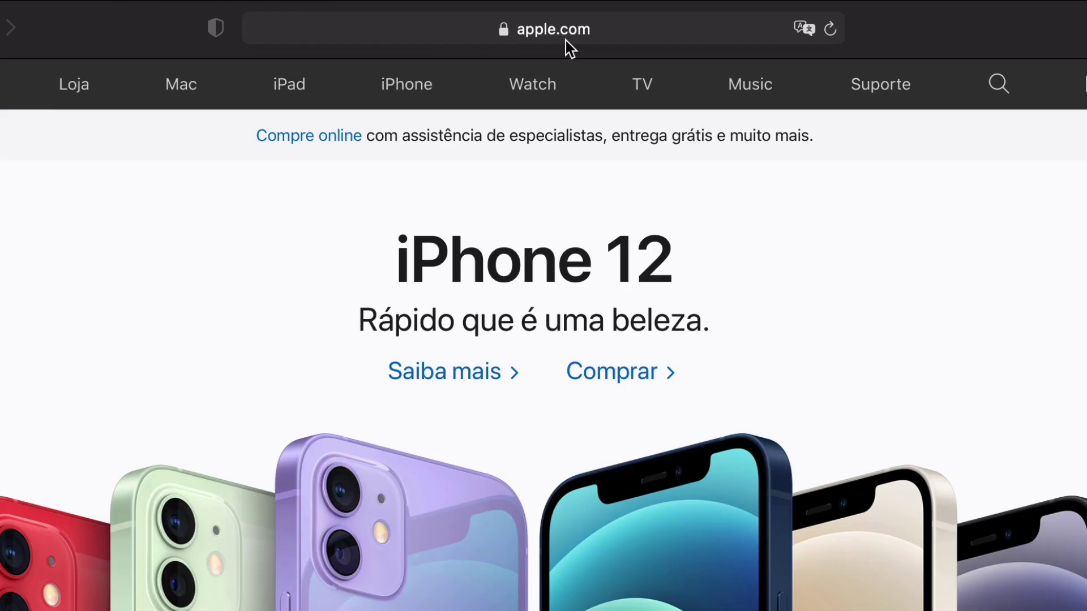
- Go to lenofx.com, search 'ransom notes', and start the Ransom Notes download
left_click(562, 29)
type("lenofx.com")
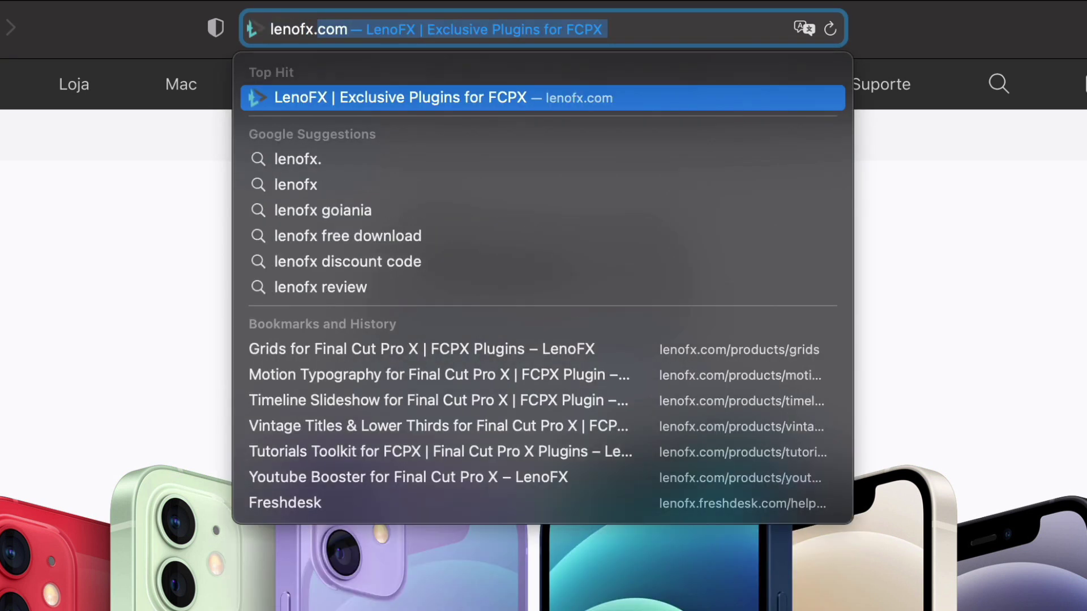
key("Return")
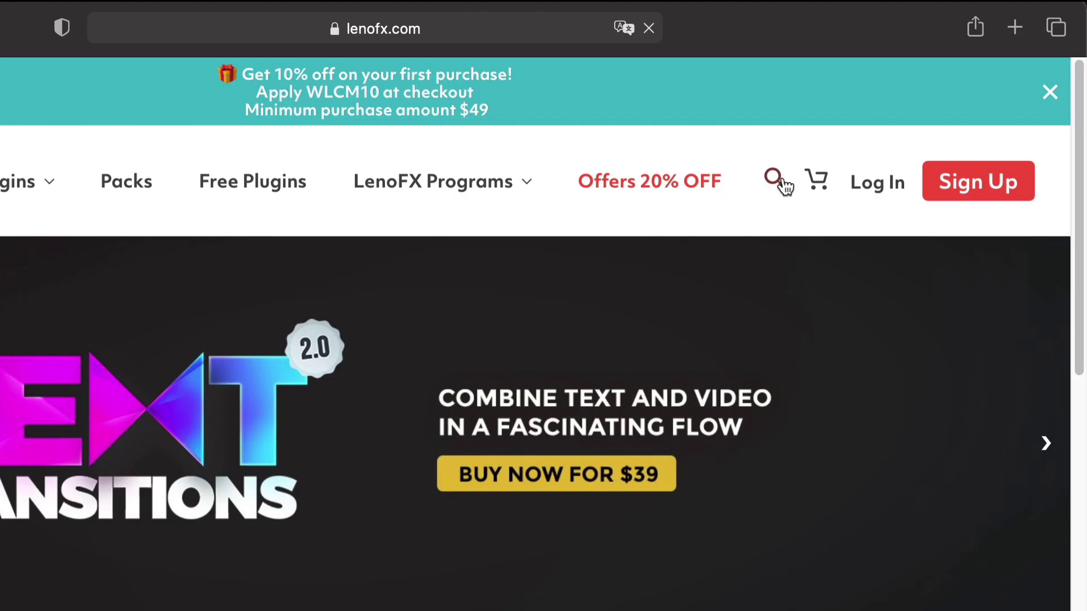
left_click(776, 178)
type("ransom notes")
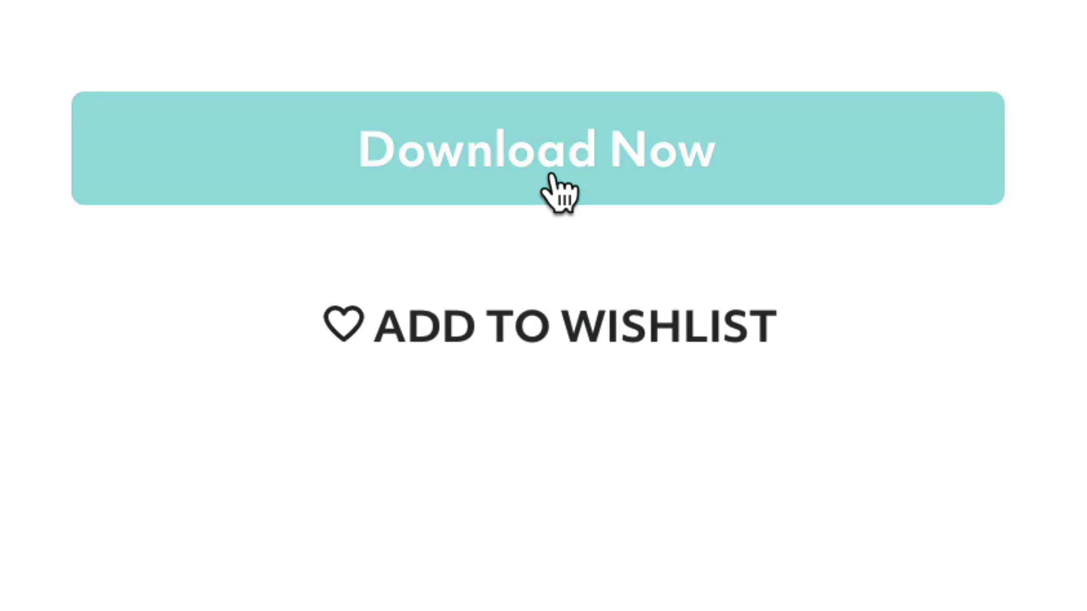
left_click(549, 175)
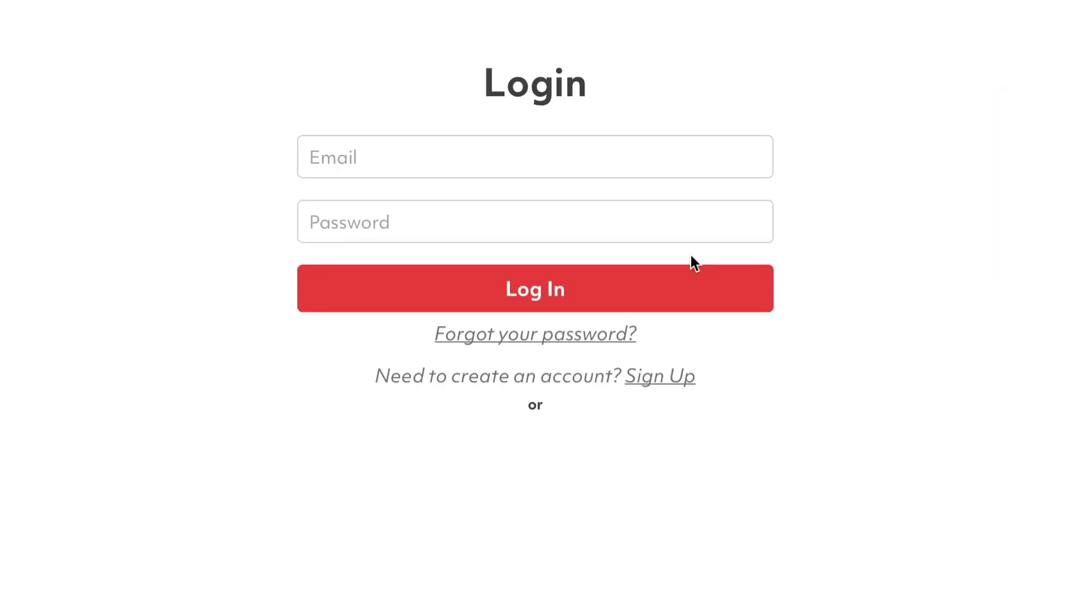
- Switch to Sign Up and fill in the first name, last name and e-mail fields
left_click(672, 378)
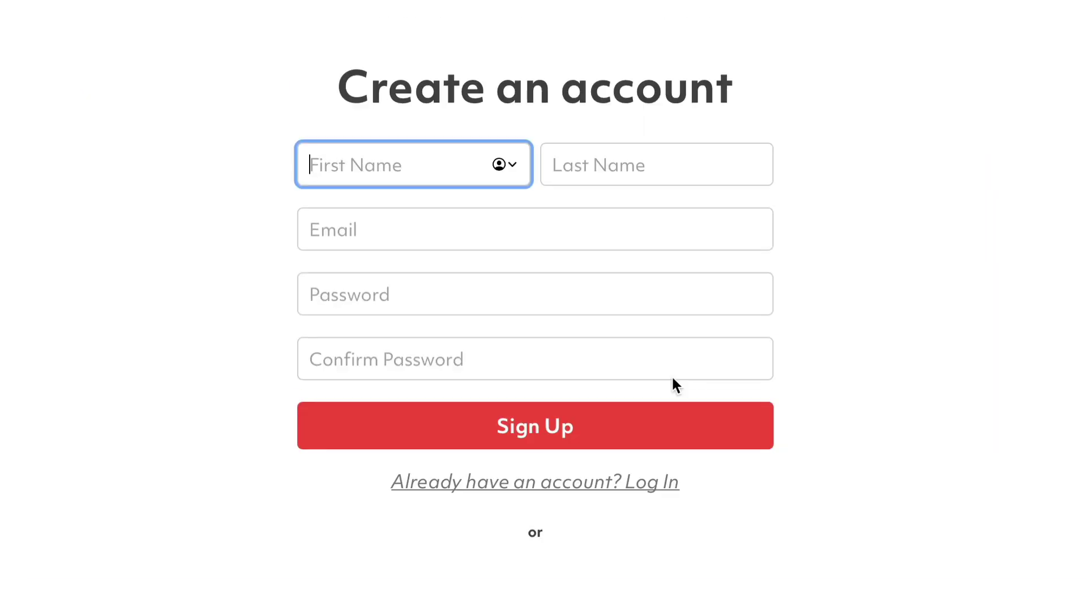
type("Your")
key("BackSpace")
key("BackSpace")
key("BackSpace")
key("BackSpace")
key("BackSpace")
type("Name")
key("Tab")
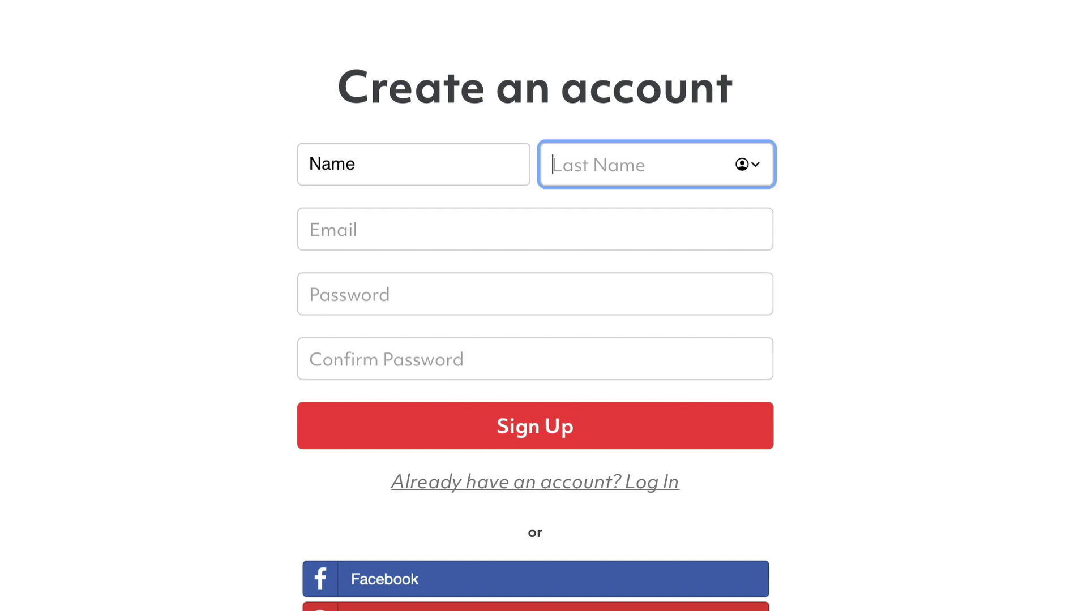
type("Last Name")
key("Tab")
type("email@gmail.com")
key("Tab")
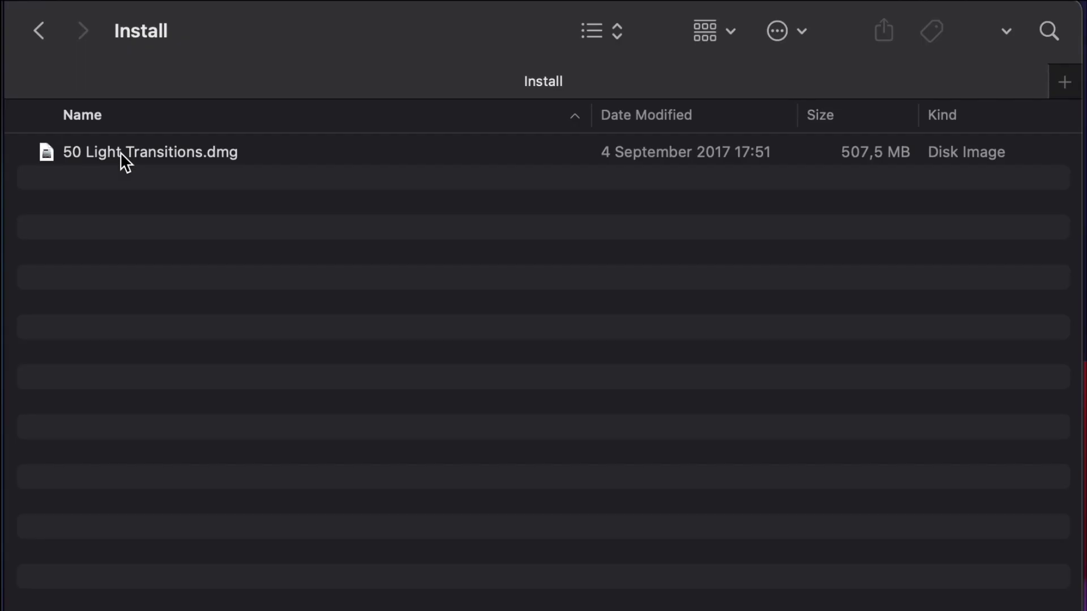
- Mount the 50 Light Transitions disk image and install its package, agreeing to the license
double_click(120, 152)
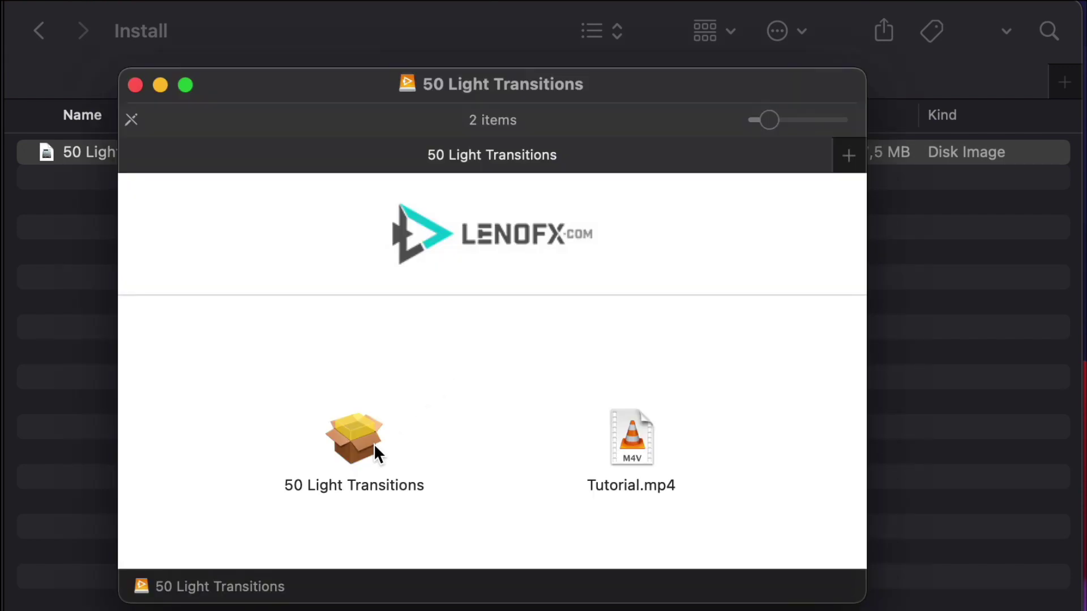
left_click(374, 443)
double_click(372, 442)
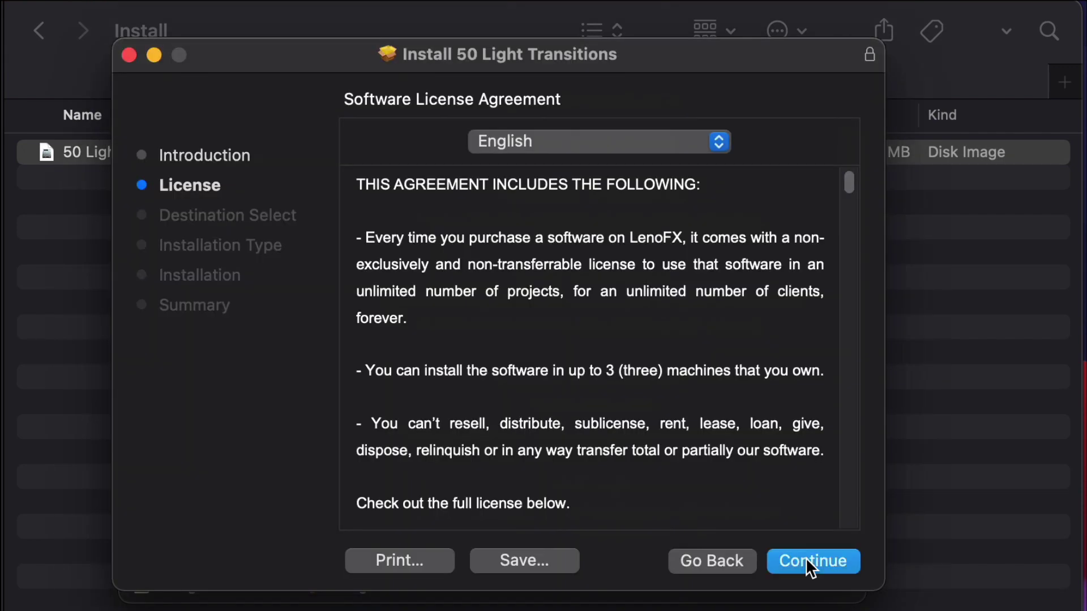
left_click(809, 559)
left_click(743, 398)
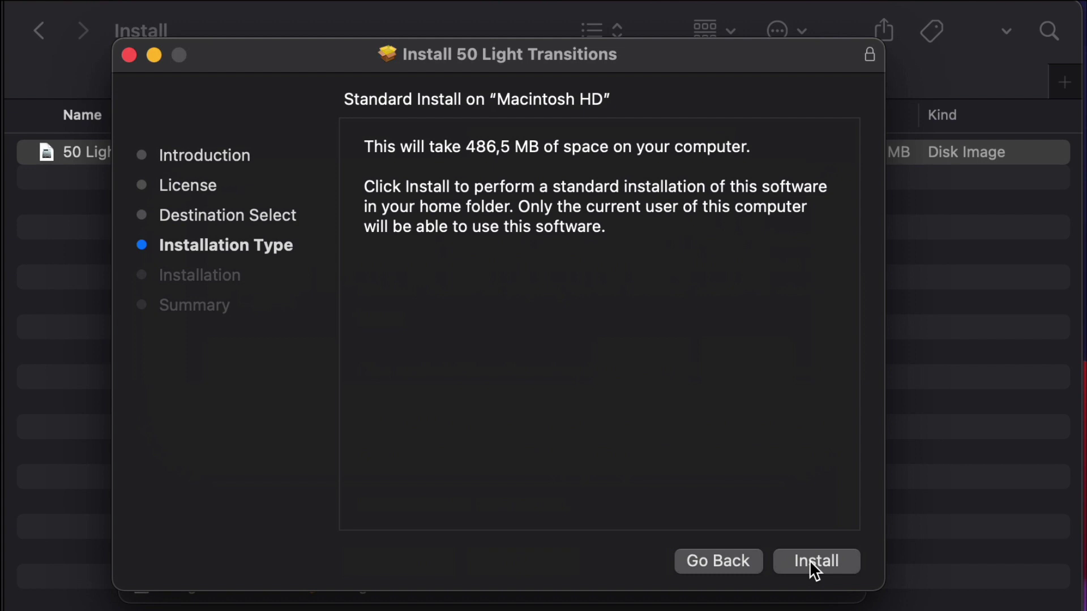
left_click(809, 560)
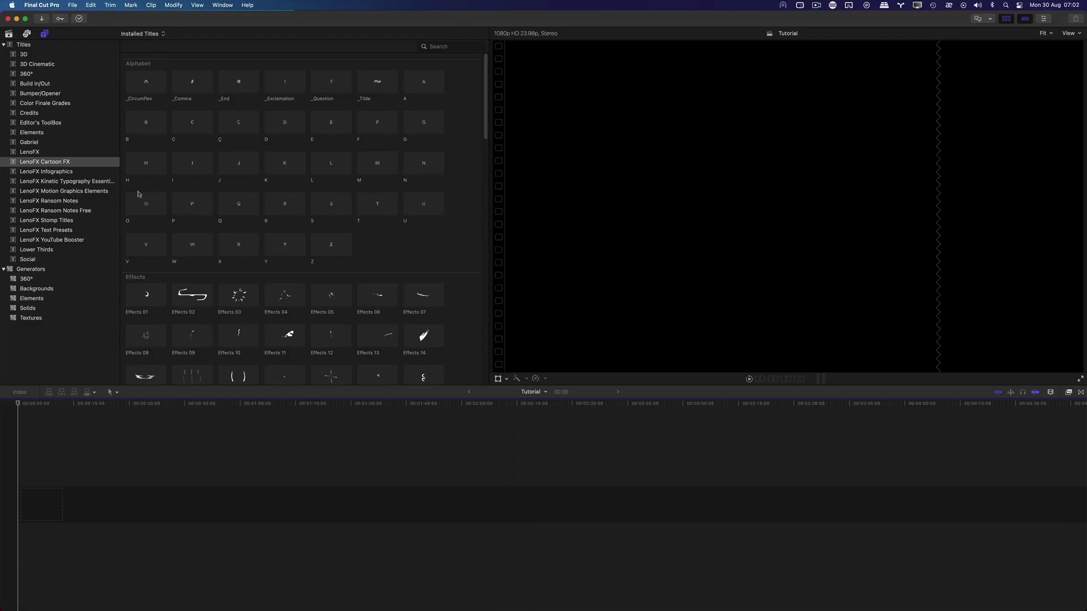
- Show the LenoFX Ransom Notes Free letter titles from the Titles sidebar
left_click(76, 210)
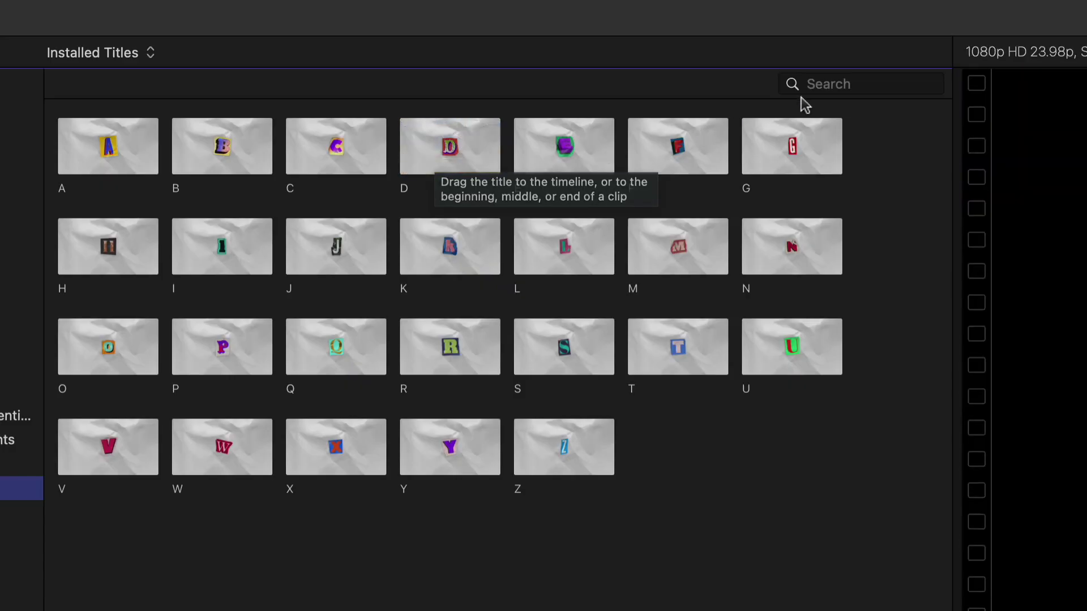
- Search the titles for 'l', add the L letter to the storyline, and fit the timeline
left_click(829, 85)
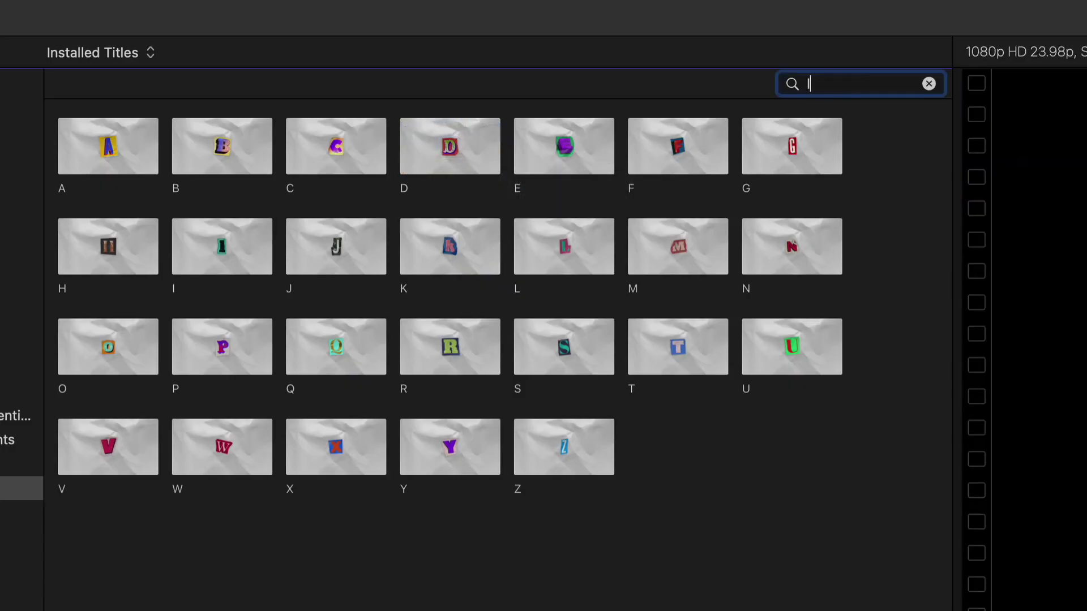
type("l")
left_click_drag(124, 187, 65, 499)
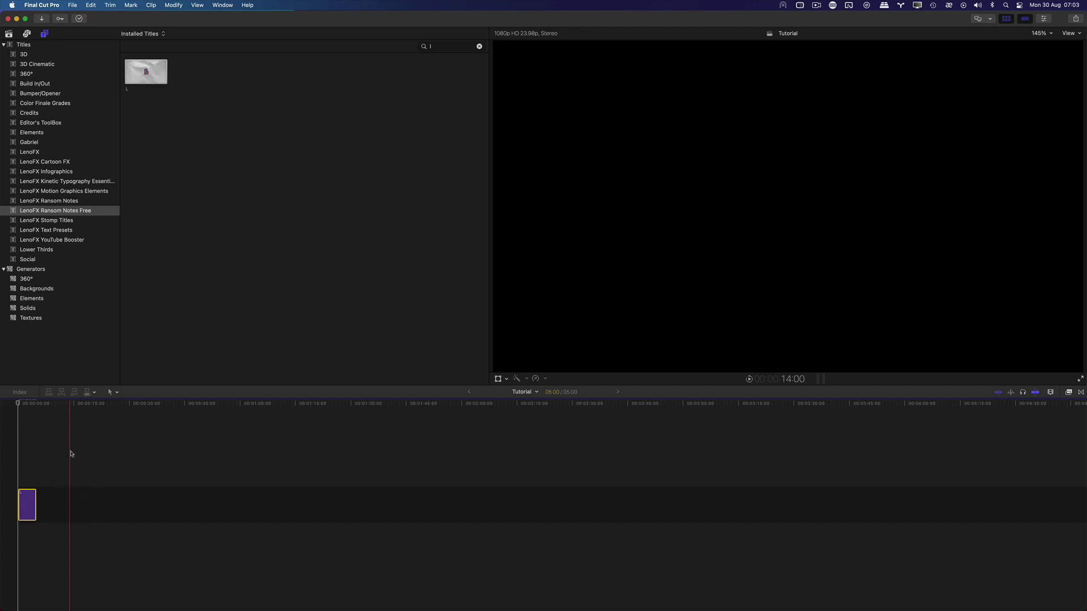
key("shift+z")
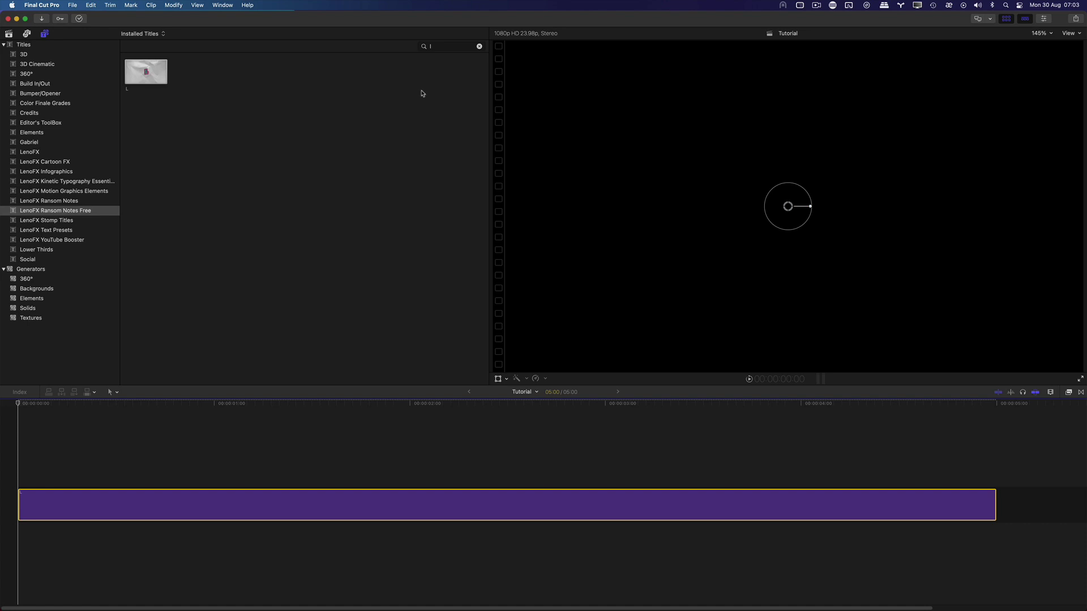
- Connect the E, N and O letter titles stacked above the L clip
left_click(435, 46)
key("q")
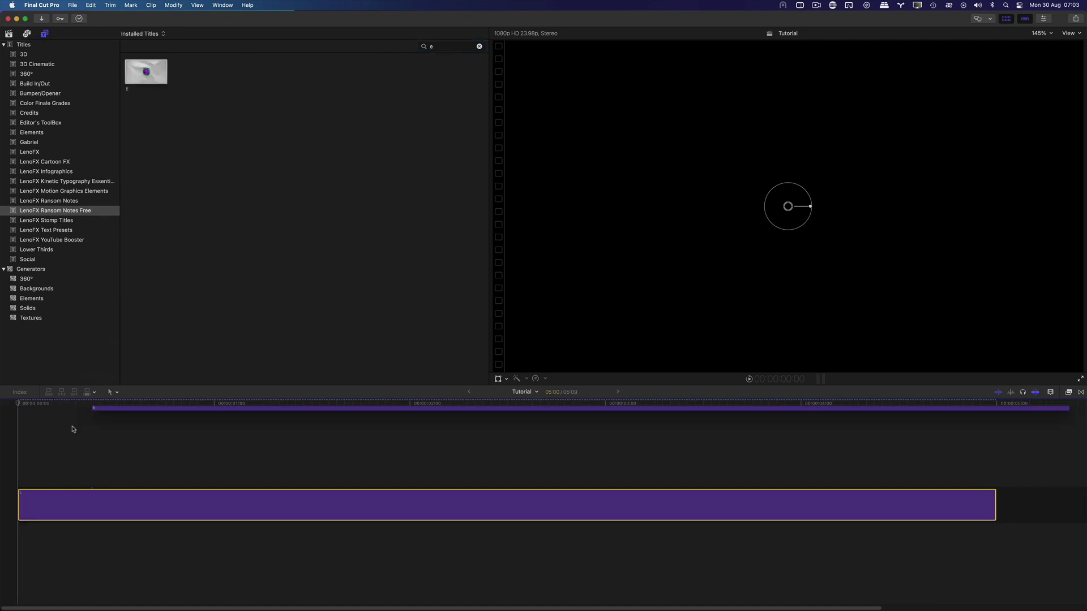
left_click(424, 47)
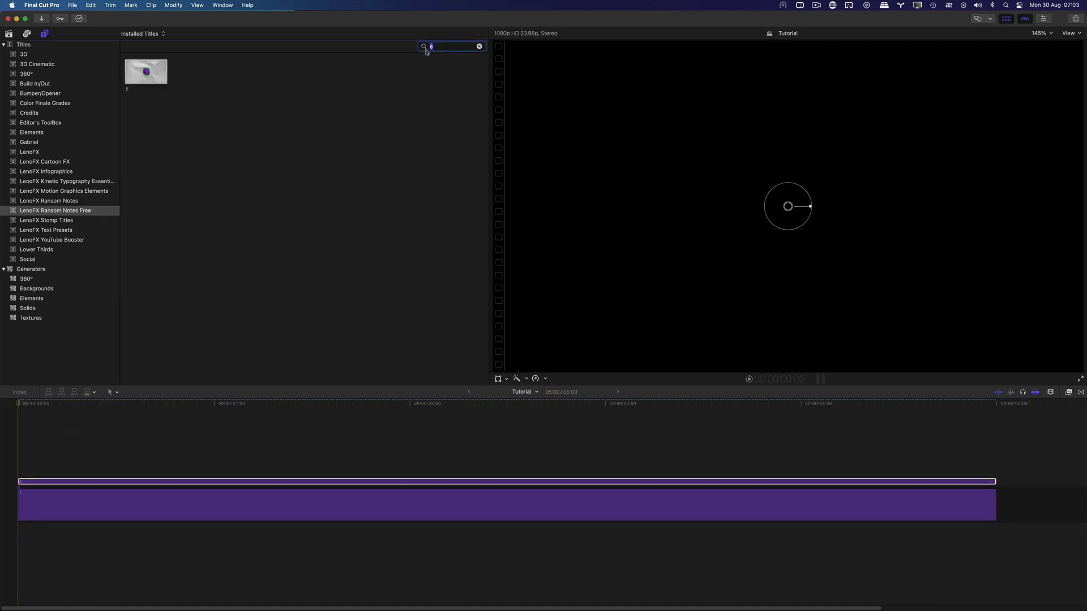
key("BackSpace")
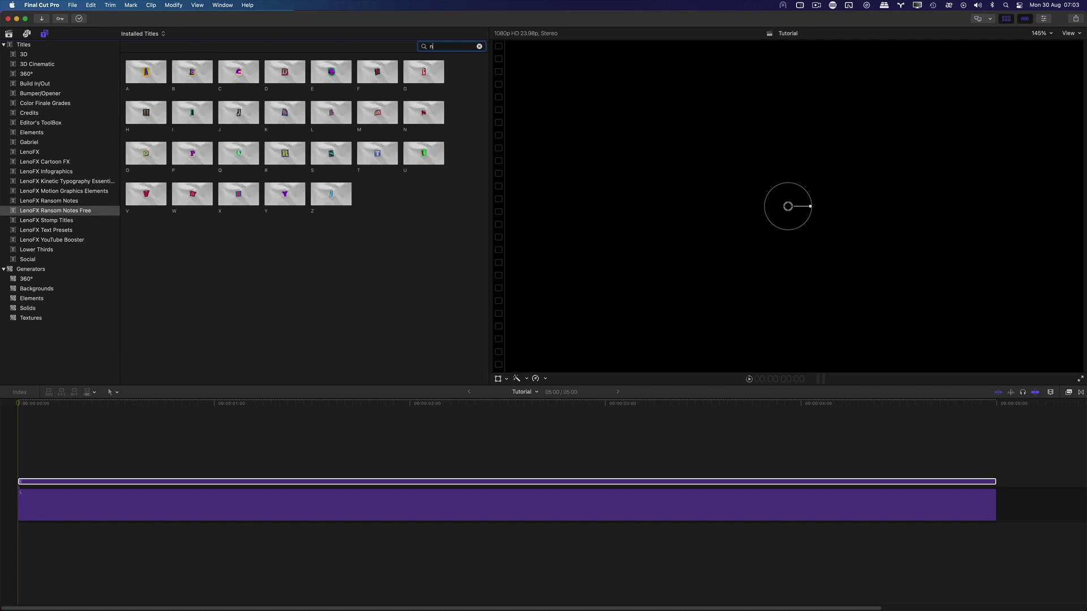
left_click(147, 80)
key("q")
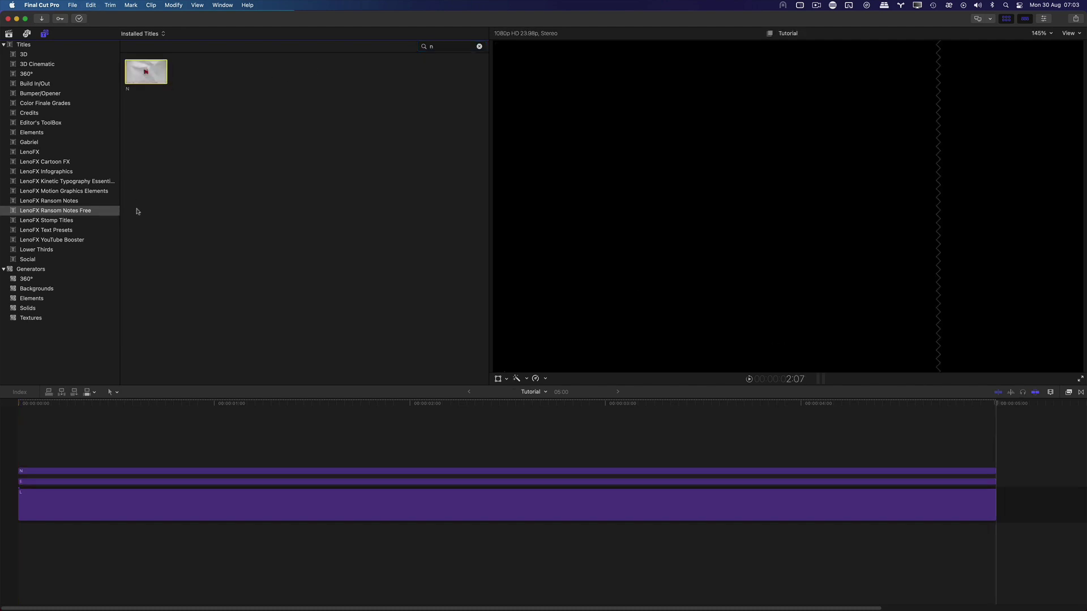
left_click(166, 80)
key("q")
- Replace the titles search text with 'x' to find the X letter
left_click(422, 48)
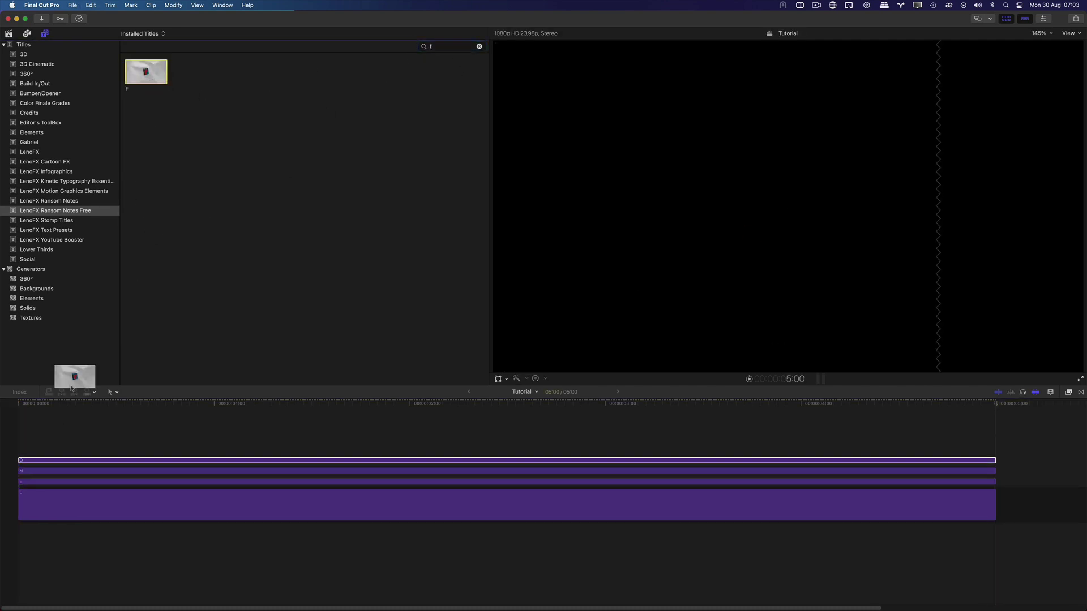
left_click(422, 47)
type("x")
left_click(145, 71)
- Connect the F and X letter titles on top of the stack and clear the search
key("q")
left_click(479, 46)
left_click(357, 404)
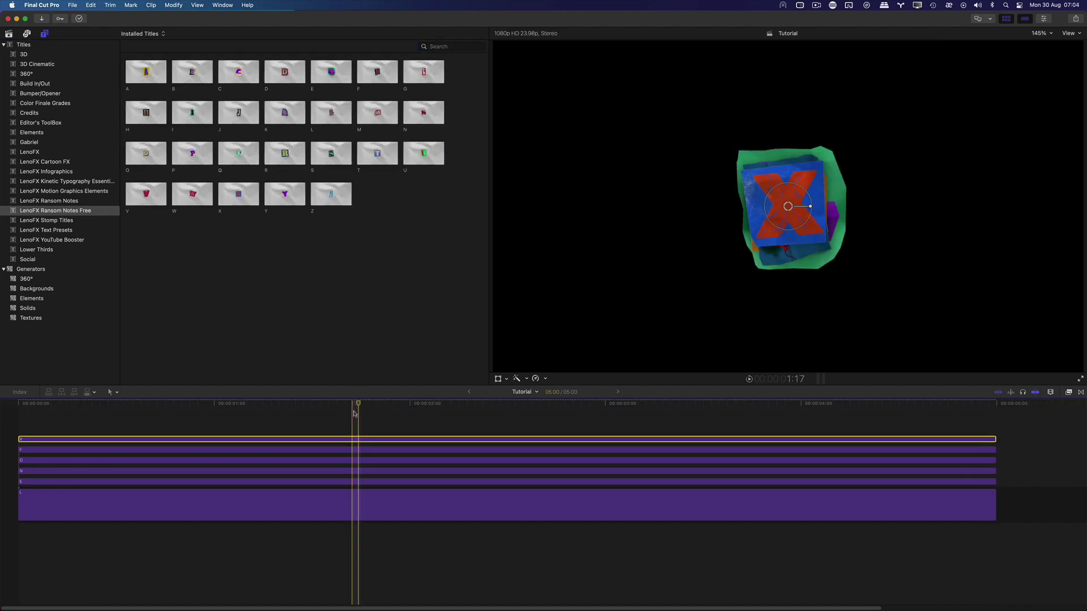
- Resize the L title and move it to the left of the frame, then show the Inspector
left_click_drag(354, 417, 400, 487)
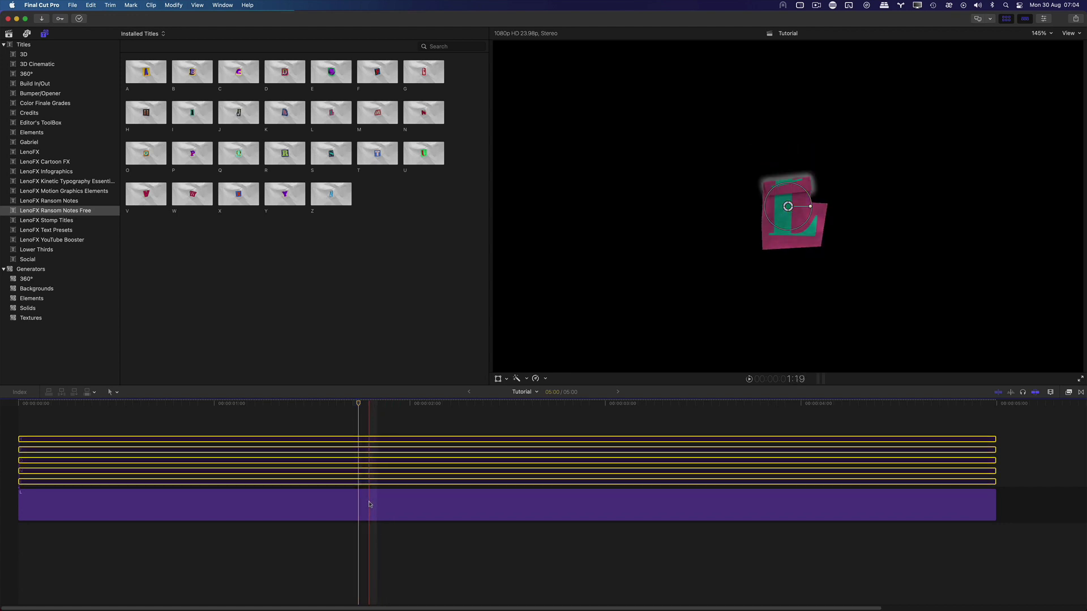
left_click(369, 503)
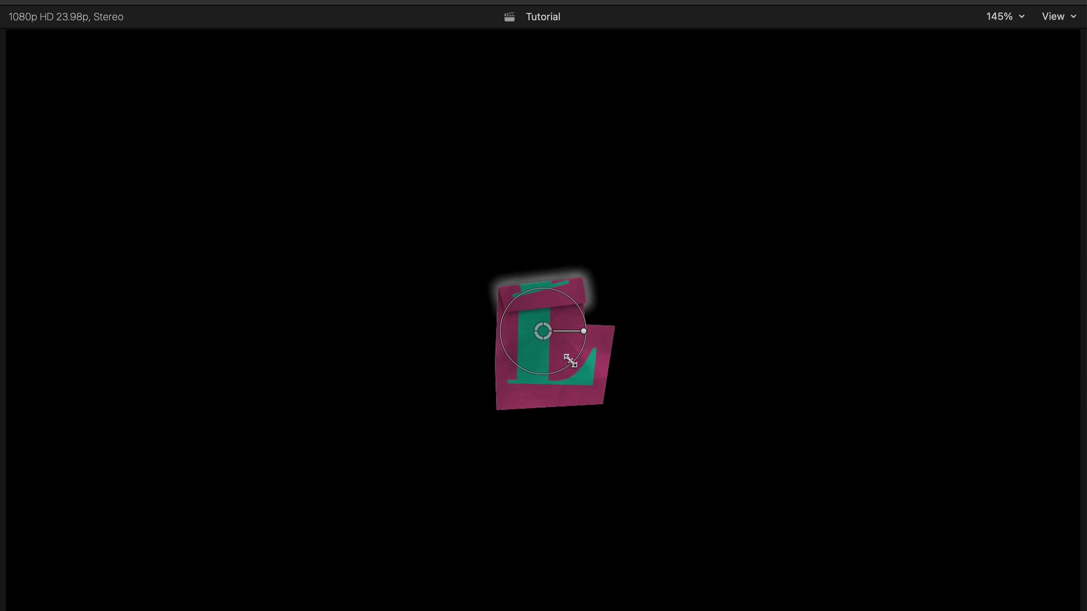
left_click_drag(803, 220, 794, 217)
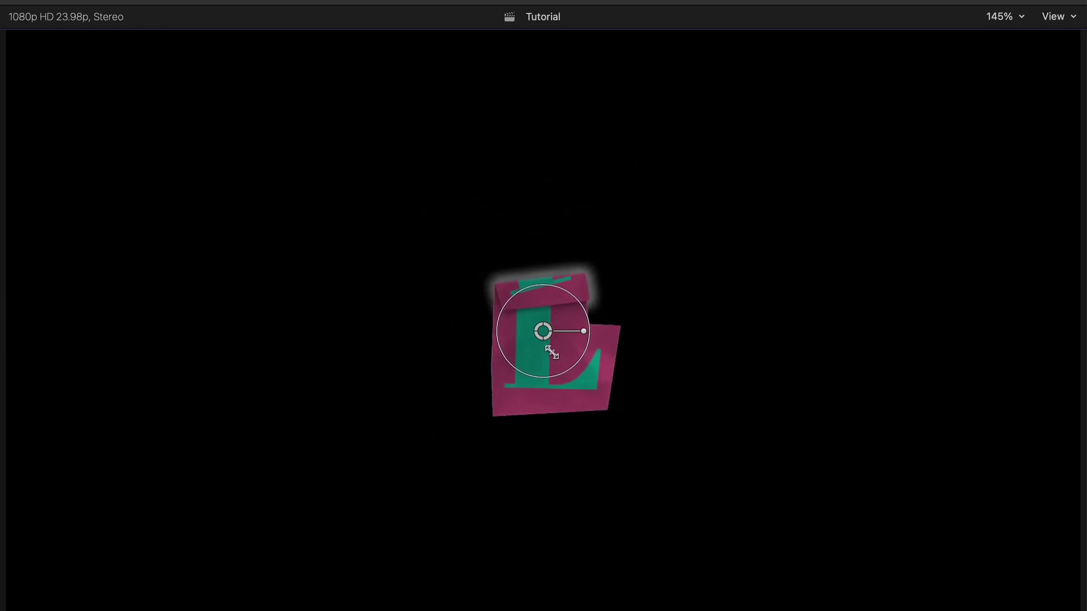
left_click_drag(541, 335, 184, 319)
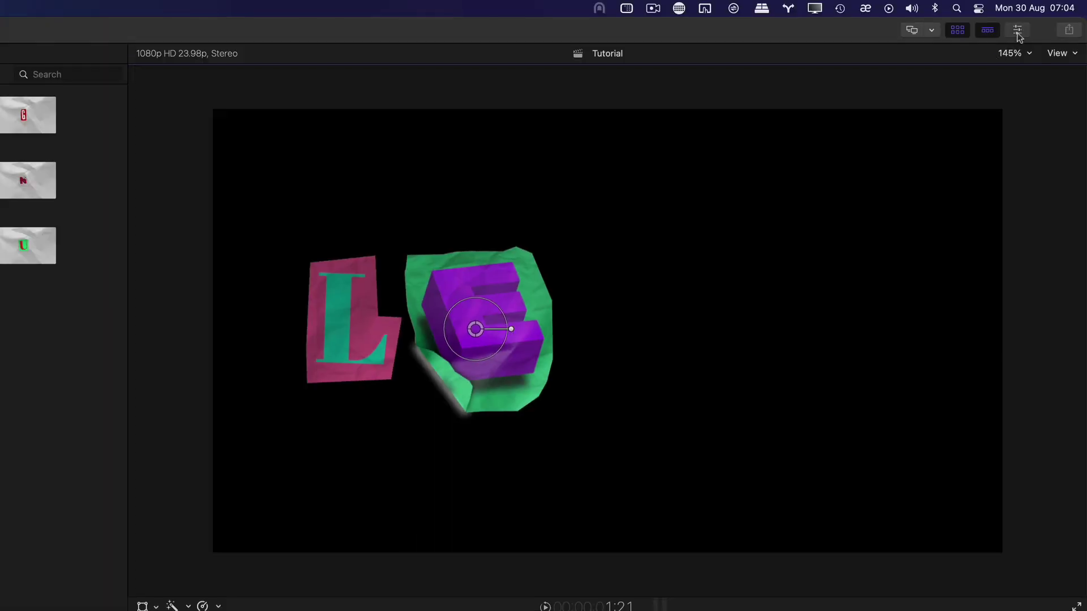
left_click(1016, 30)
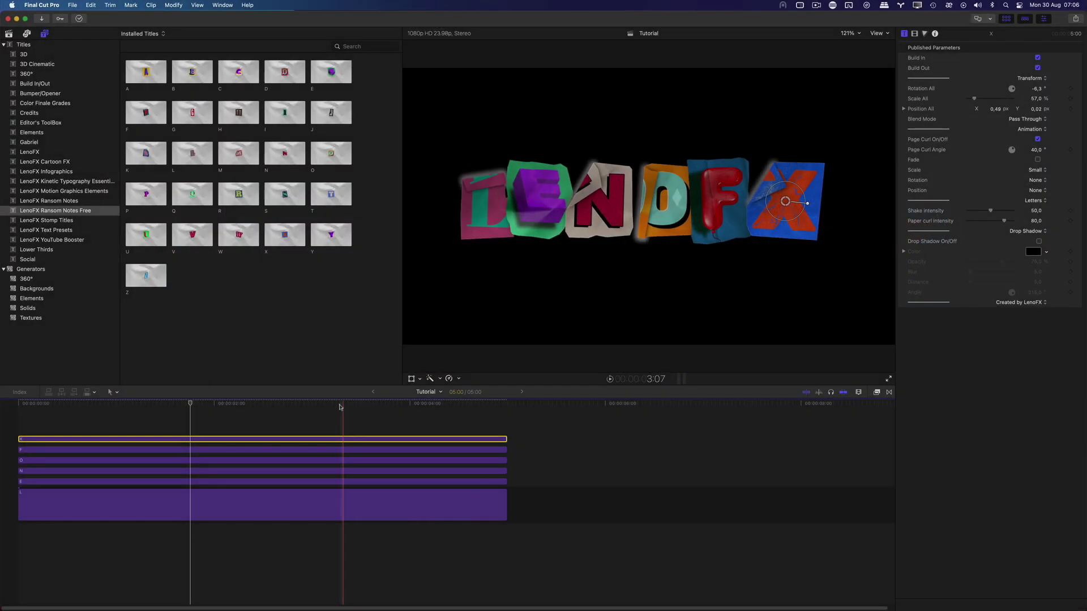
- Select all six letter titles and enter a 6:00 duration with Modify > Change Duration
left_click_drag(309, 413, 252, 511)
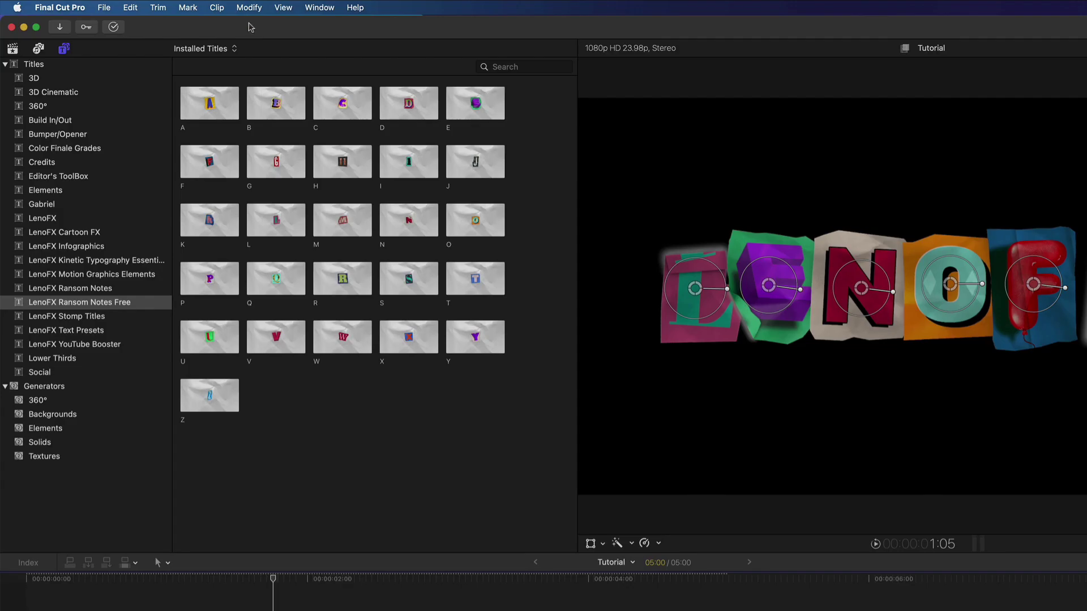
left_click(173, 5)
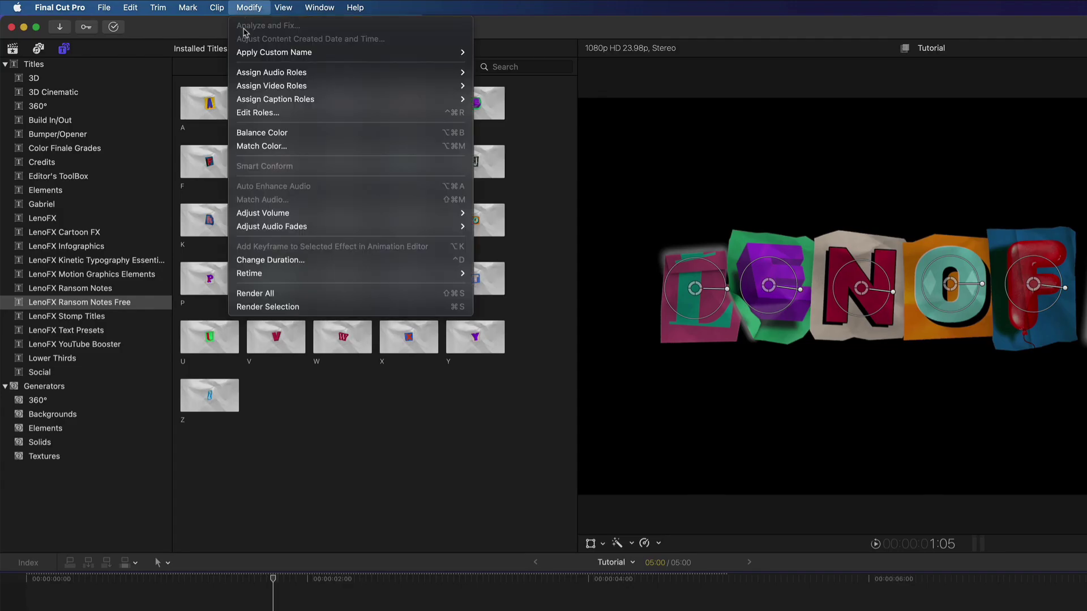
left_click(456, 262)
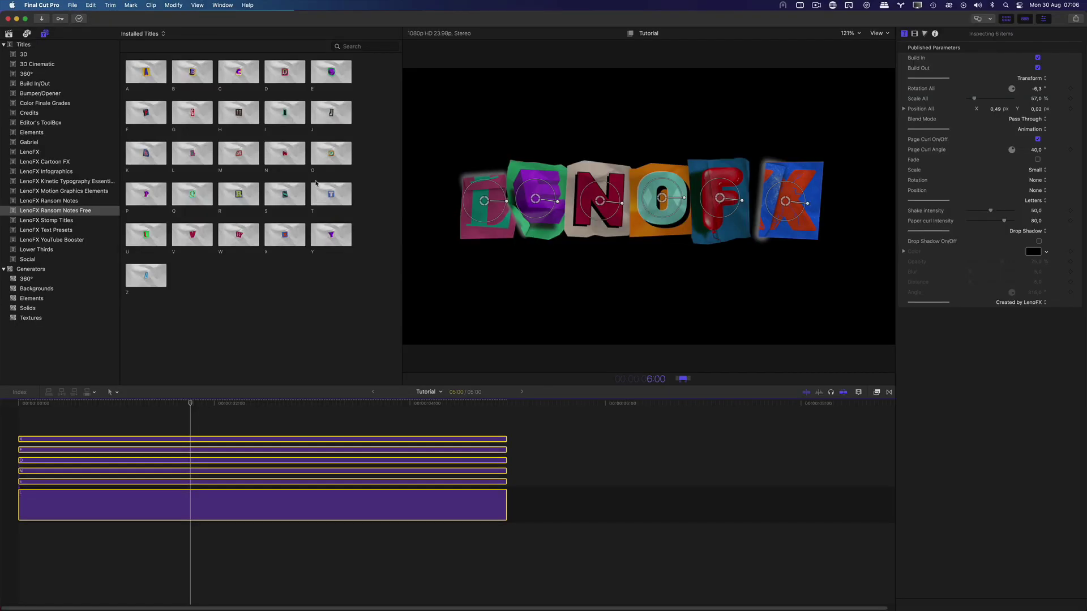
- Confirm the 6-second duration, then preview the L title and toggle its build-out animation
key("Return")
left_click(162, 495)
key("/")
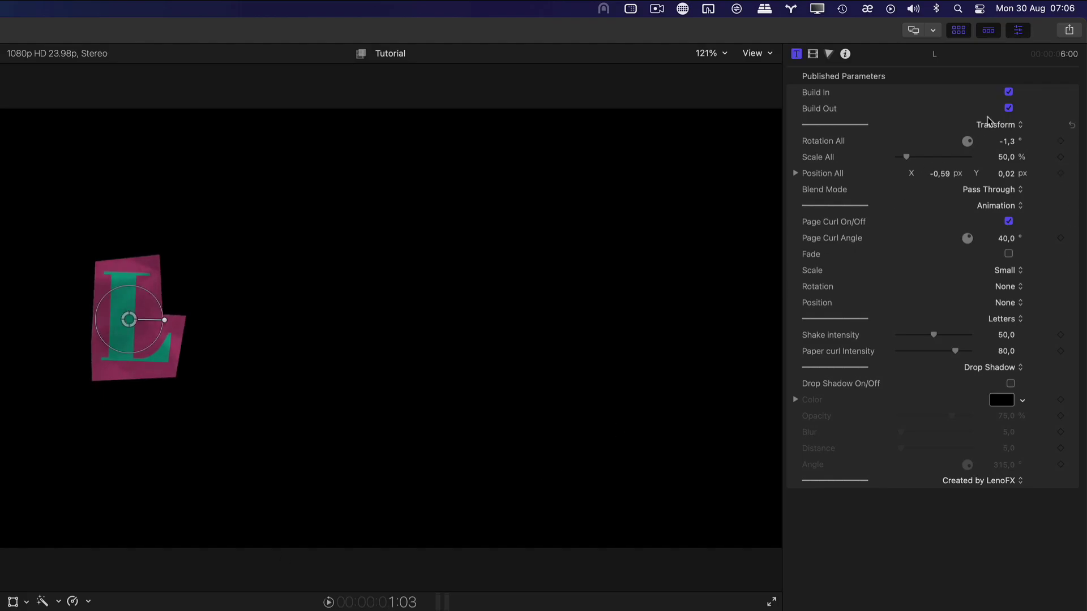
left_click(1009, 108)
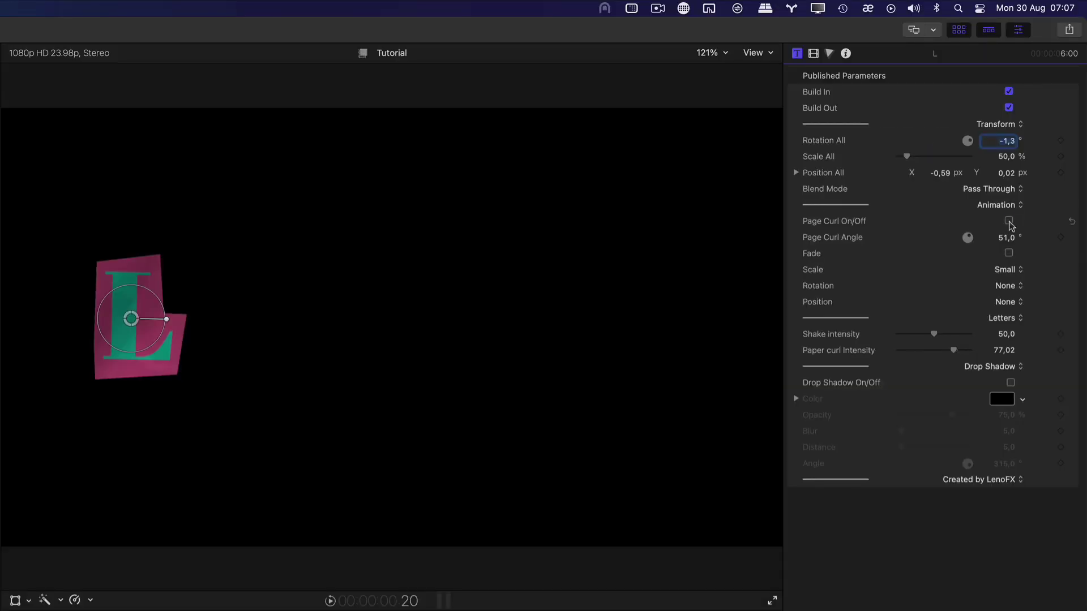
key("/")
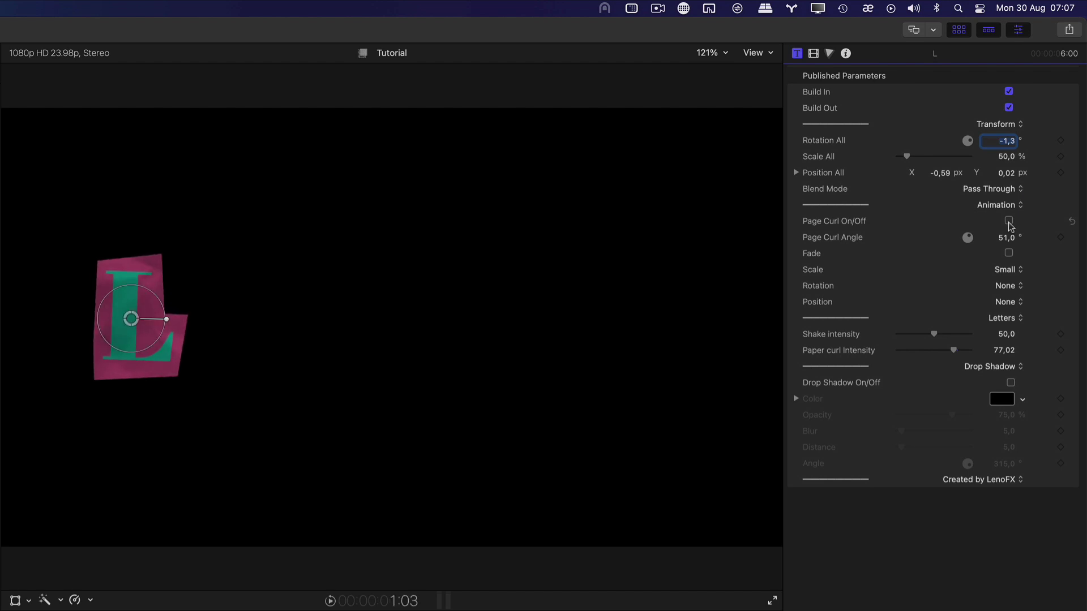
- Switch the L from Page Curl to Fade, with Scale and Rotation animations set to None
left_click(1008, 221)
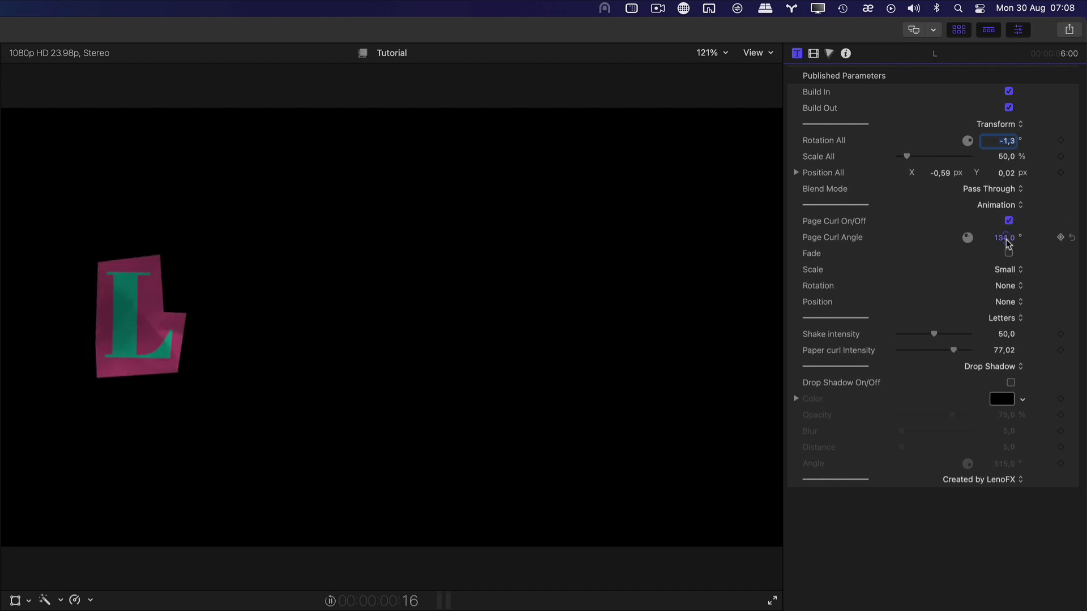
left_click_drag(1007, 245, 1012, 257)
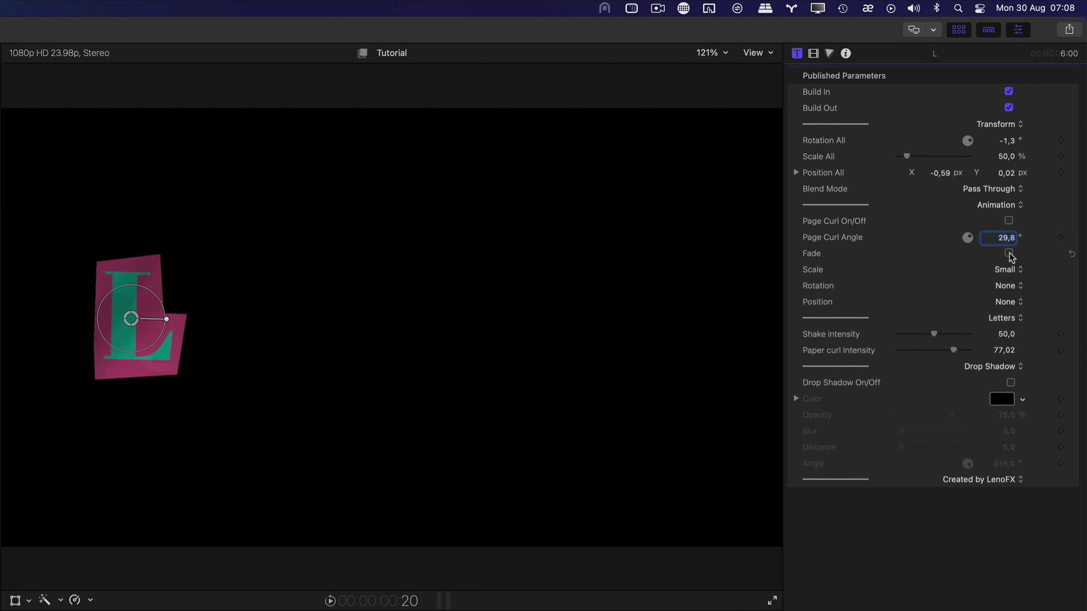
left_click(1010, 254)
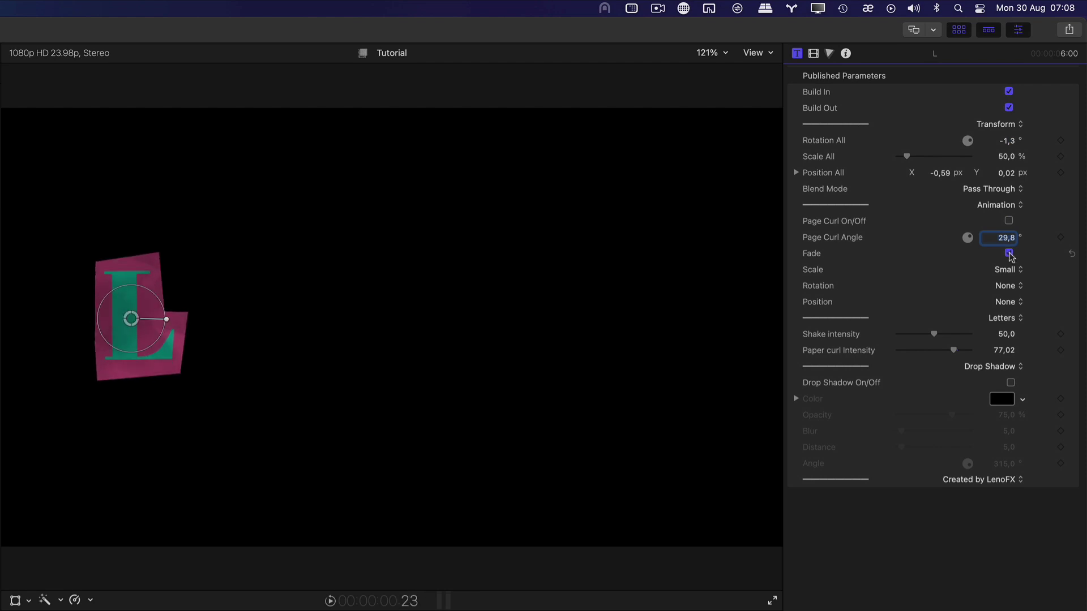
left_click(1009, 287)
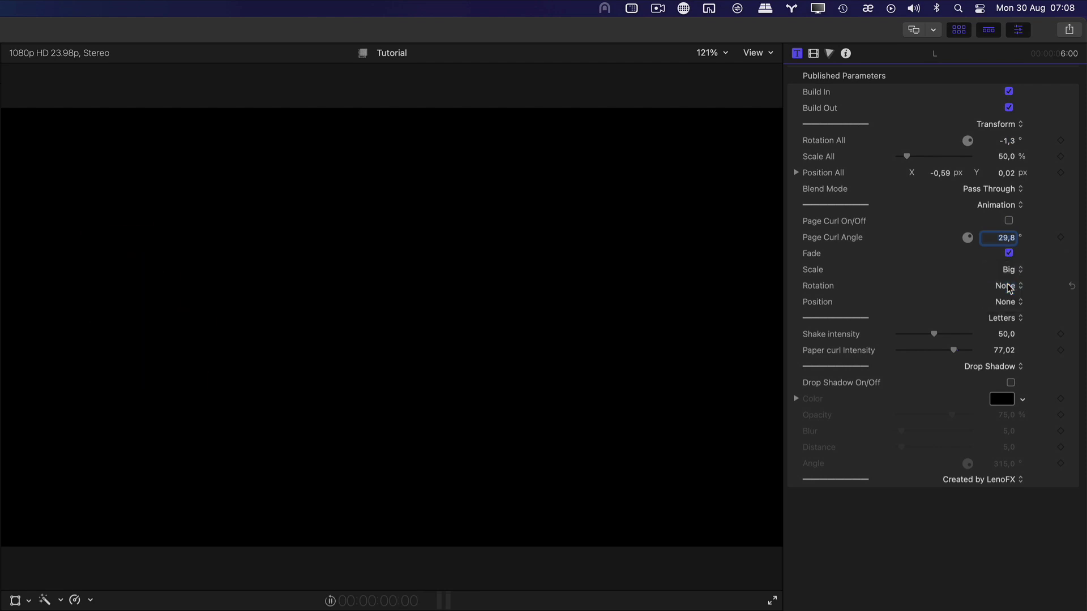
left_click(1009, 285)
left_click(1008, 272)
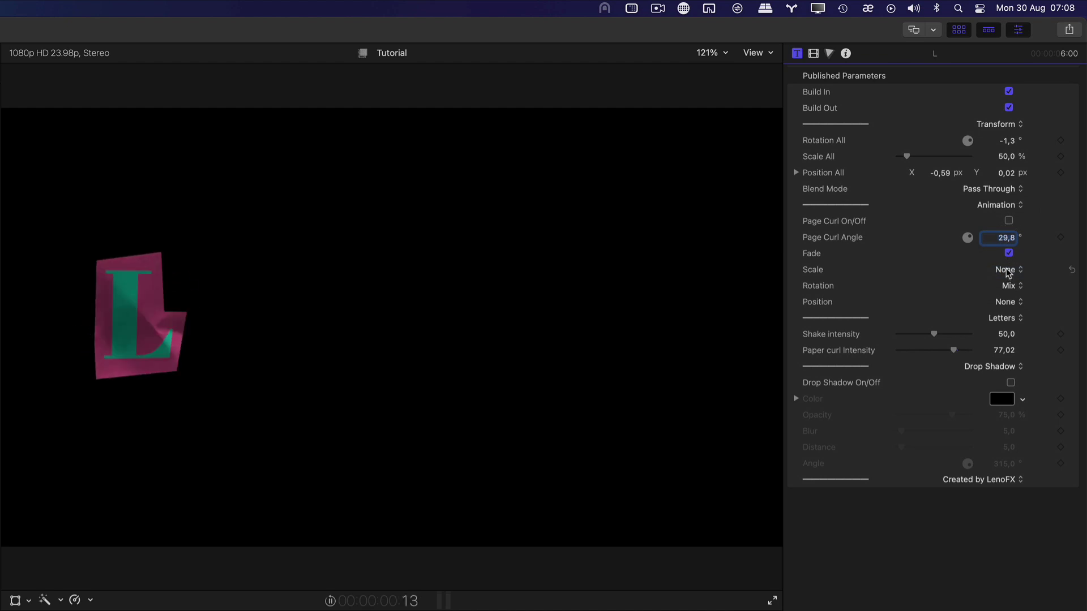
left_click(1008, 285)
left_click(1008, 297)
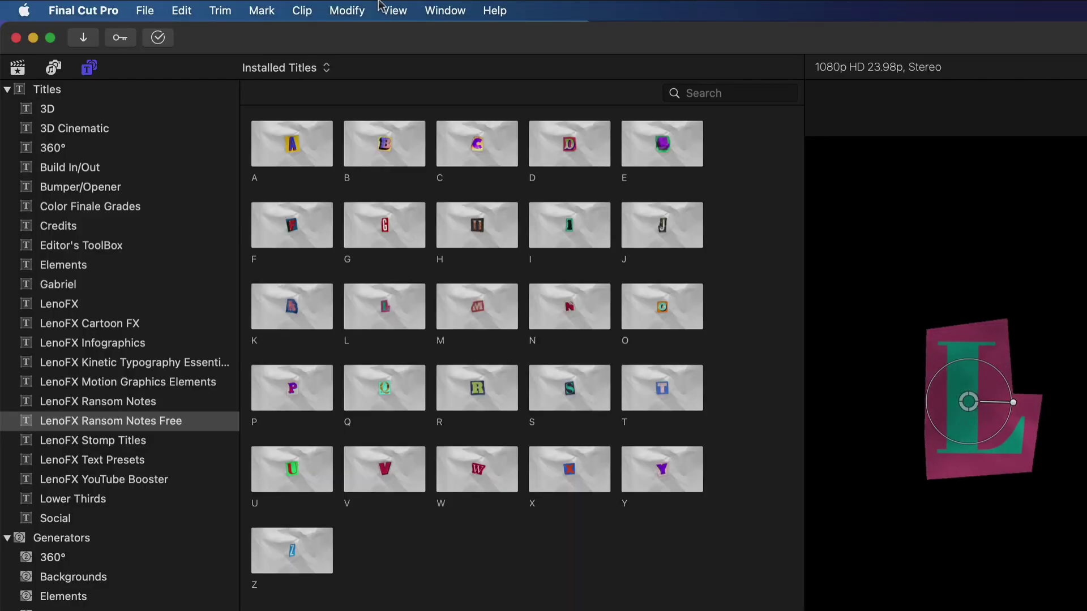
- Turn on looped playback from View > Playback to preview the L's slide-in from the right
left_click(392, 11)
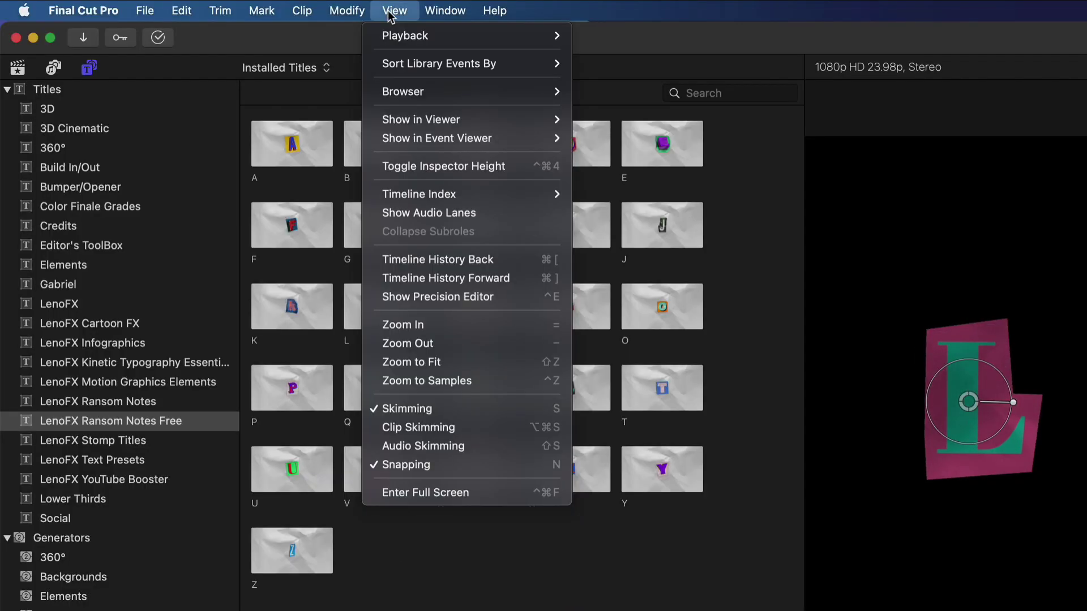
mouse_move(391, 31)
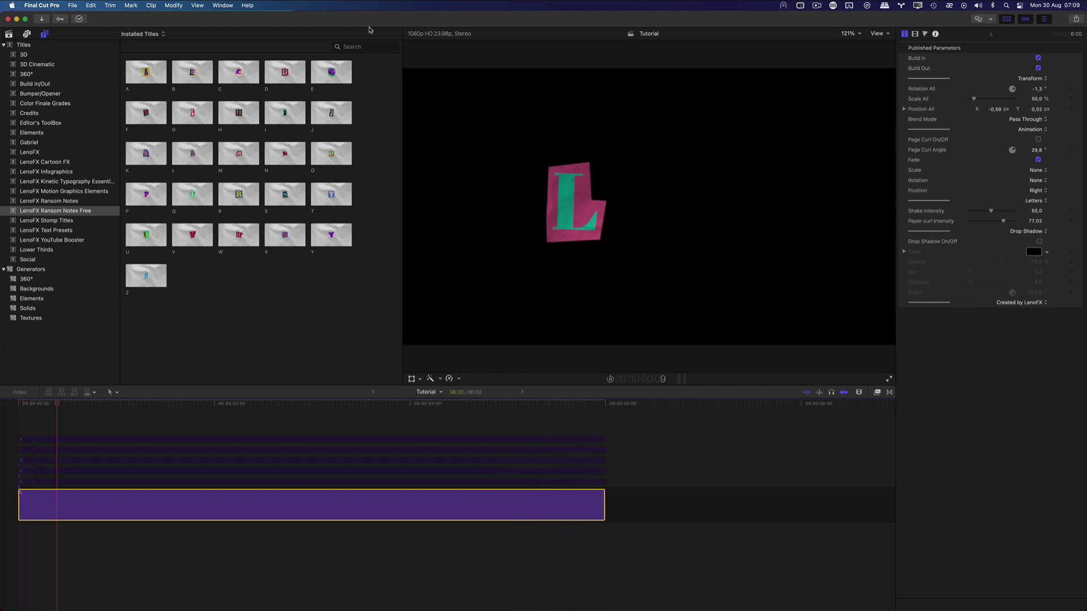
key("space")
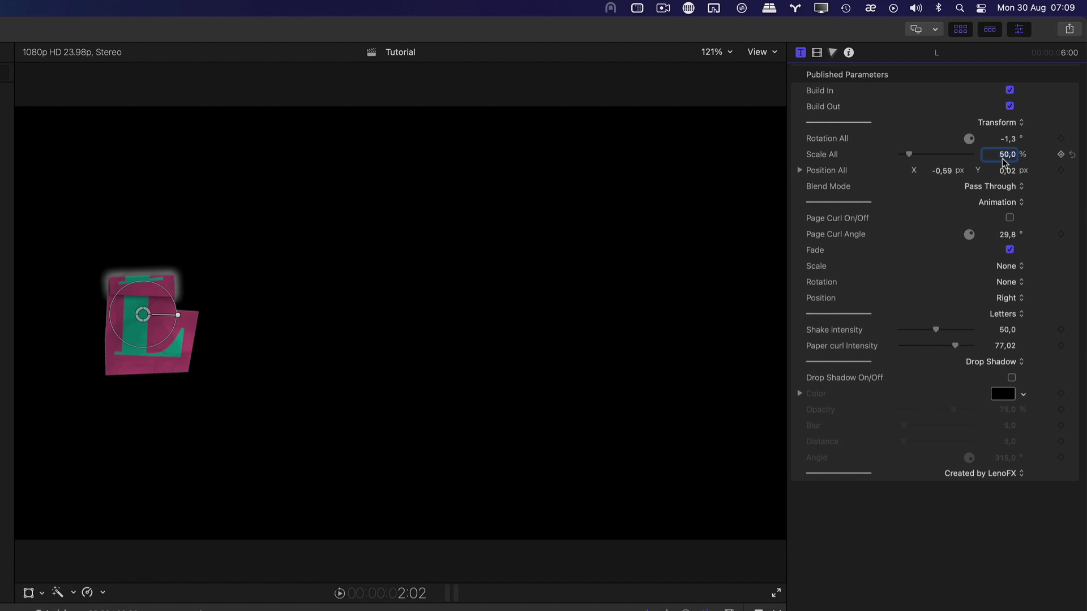
- Try Scale All values 80, 63 and 62, then settle the L at 50%
type("80")
key("Return")
type("63")
key("Return")
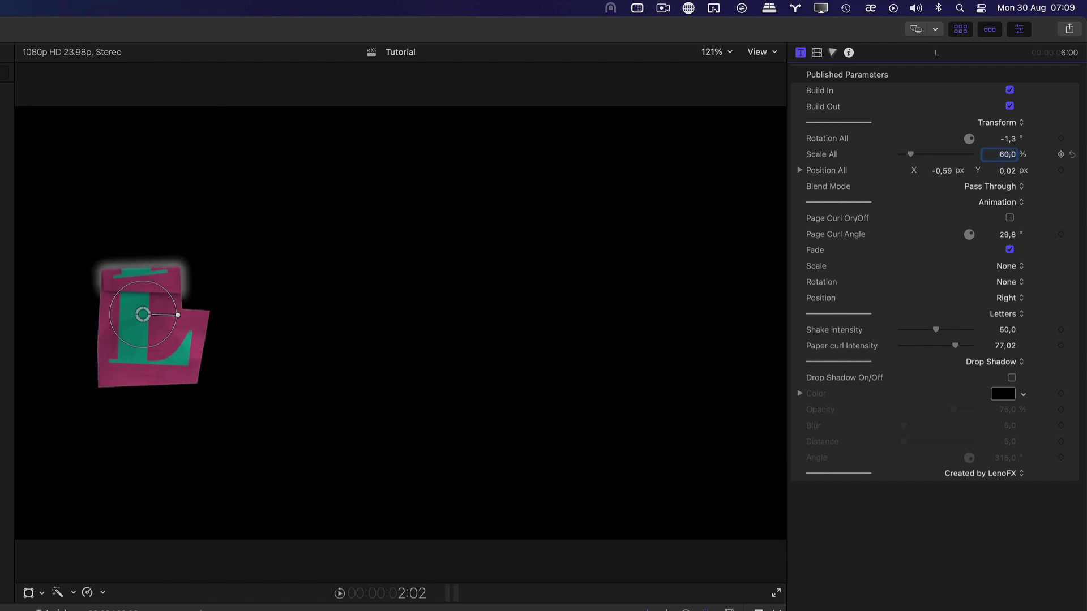
type("62")
key("Return")
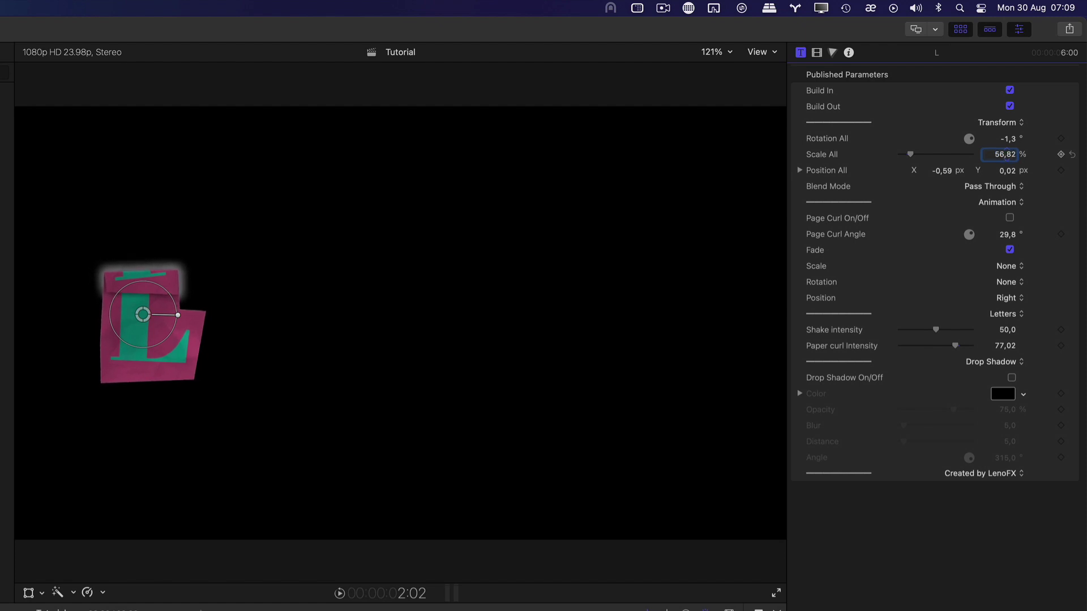
left_click_drag(1006, 157, 1006, 159)
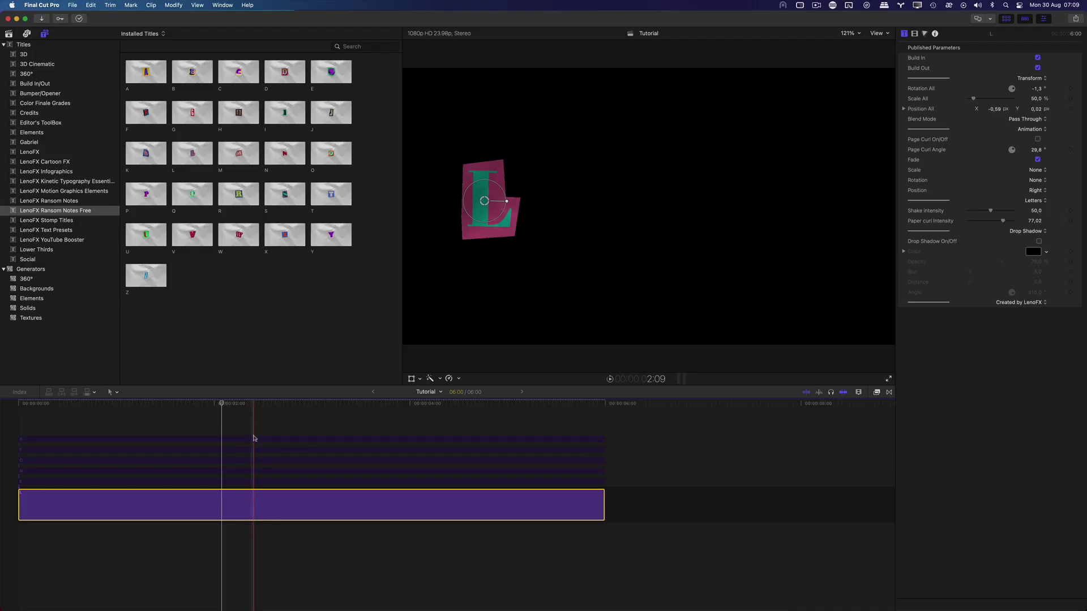
left_click_drag(252, 427, 262, 486)
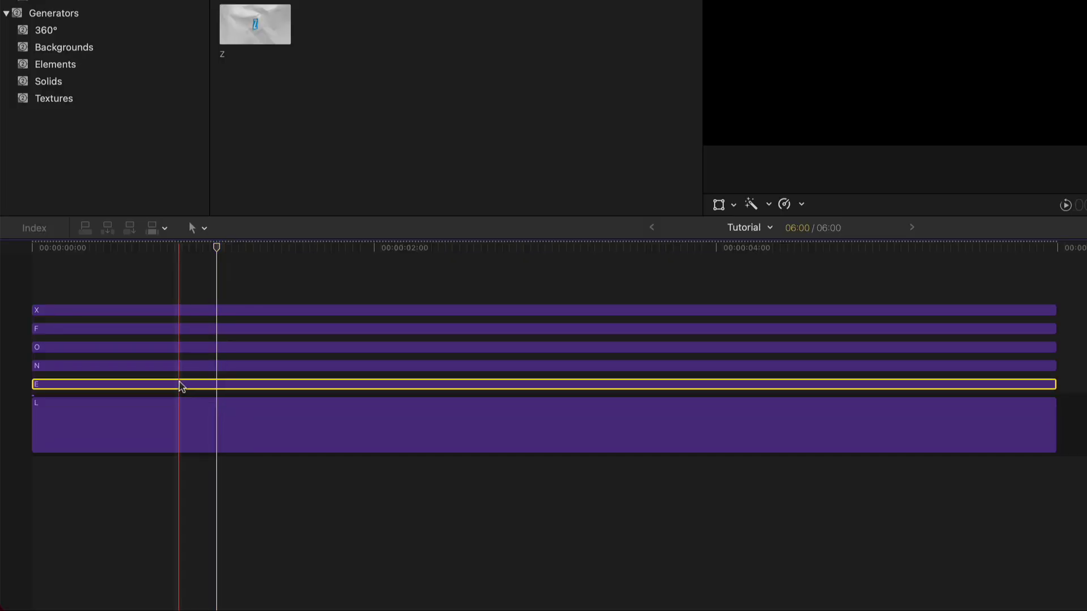
- Nudge the N clip right and move the X clip to the top lane, starting later
left_click(179, 369)
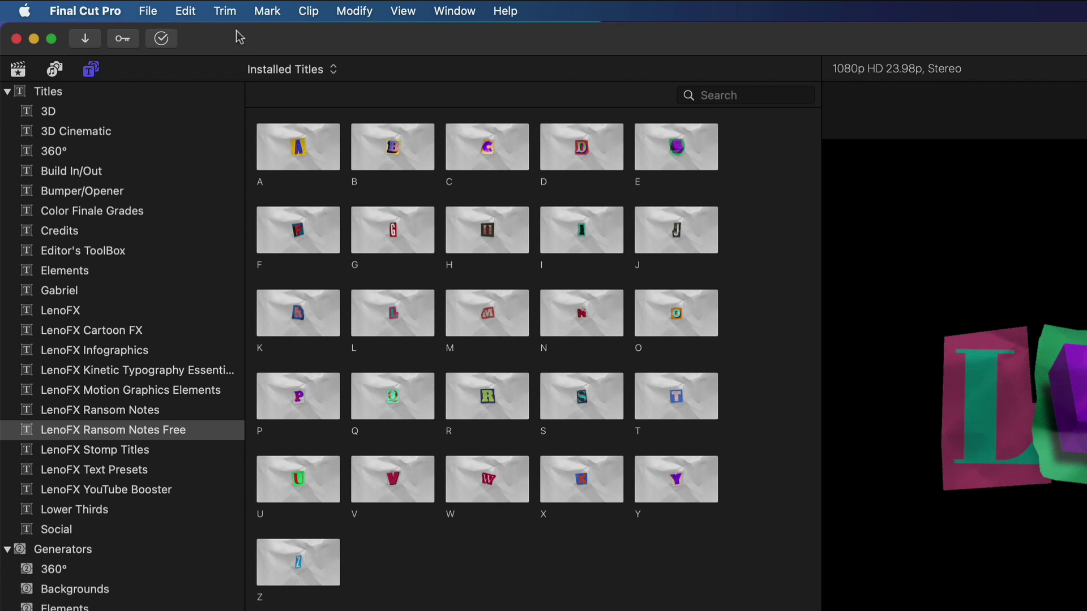
left_click(225, 13)
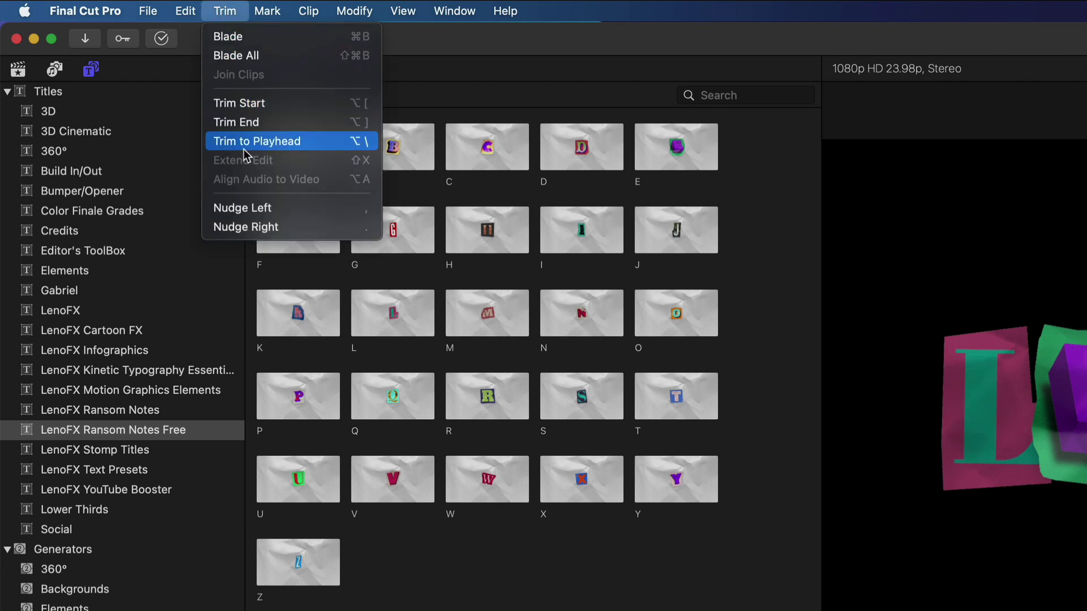
left_click(256, 228)
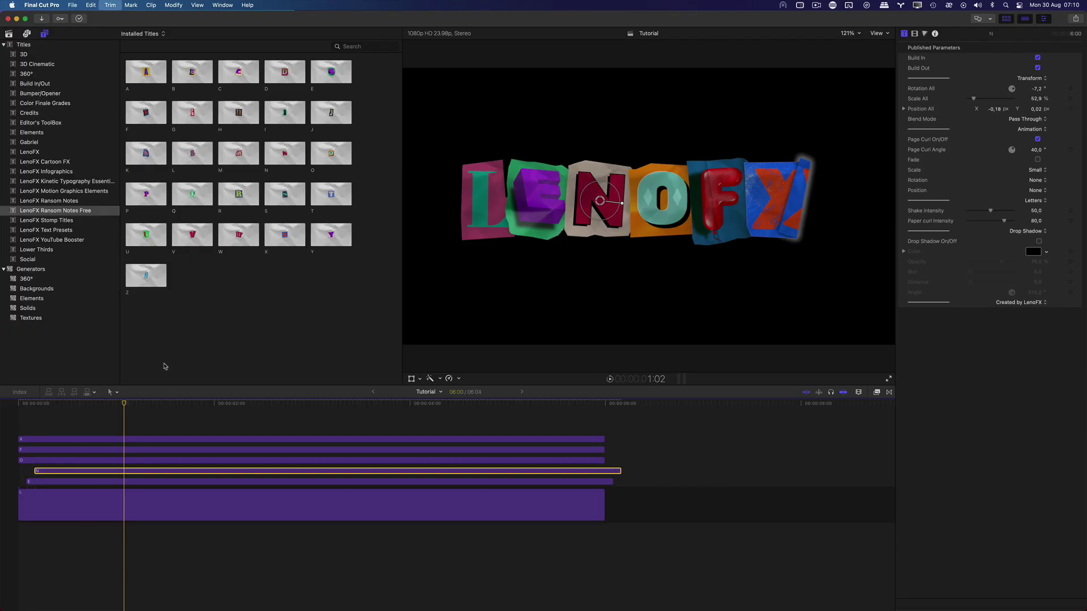
left_click_drag(129, 469, 176, 441)
left_click(13, 407)
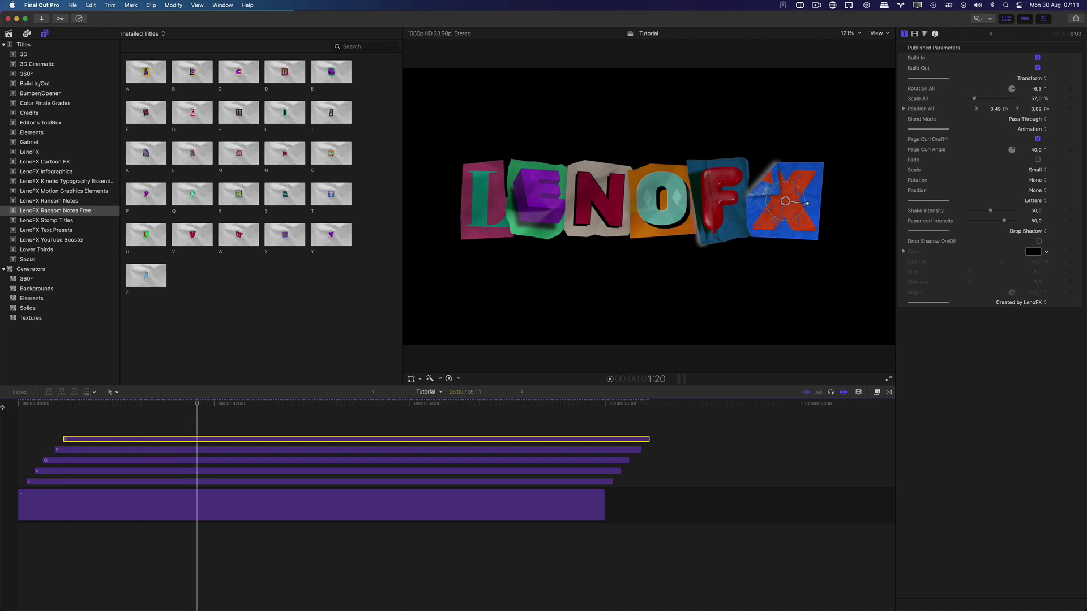
- Combine the six letter titles into a compound clip named LenoFX
left_click_drag(251, 416, 306, 503)
right_click(304, 501)
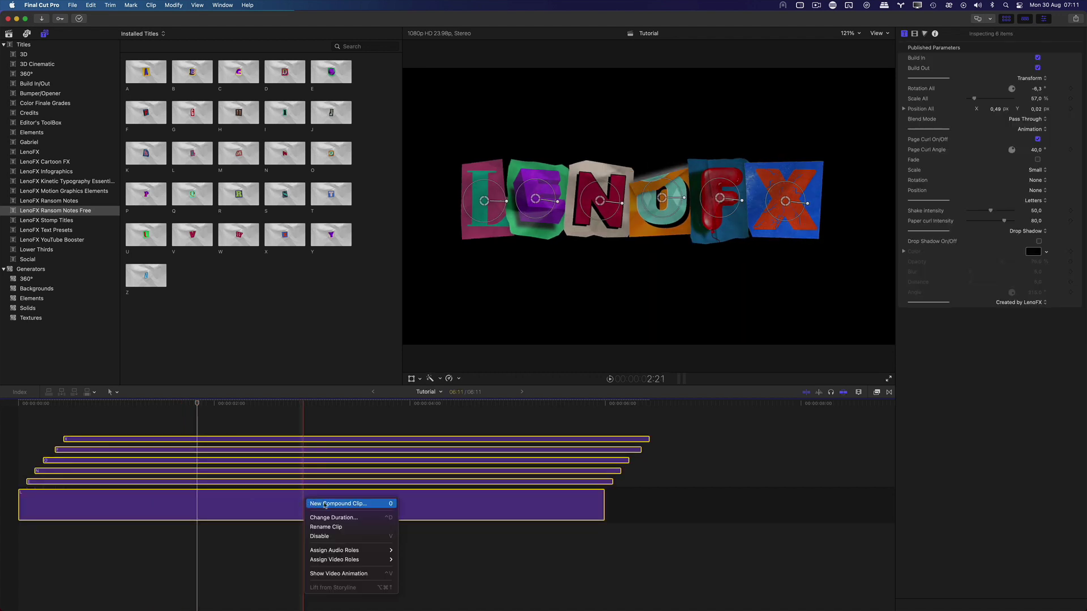
left_click(325, 504)
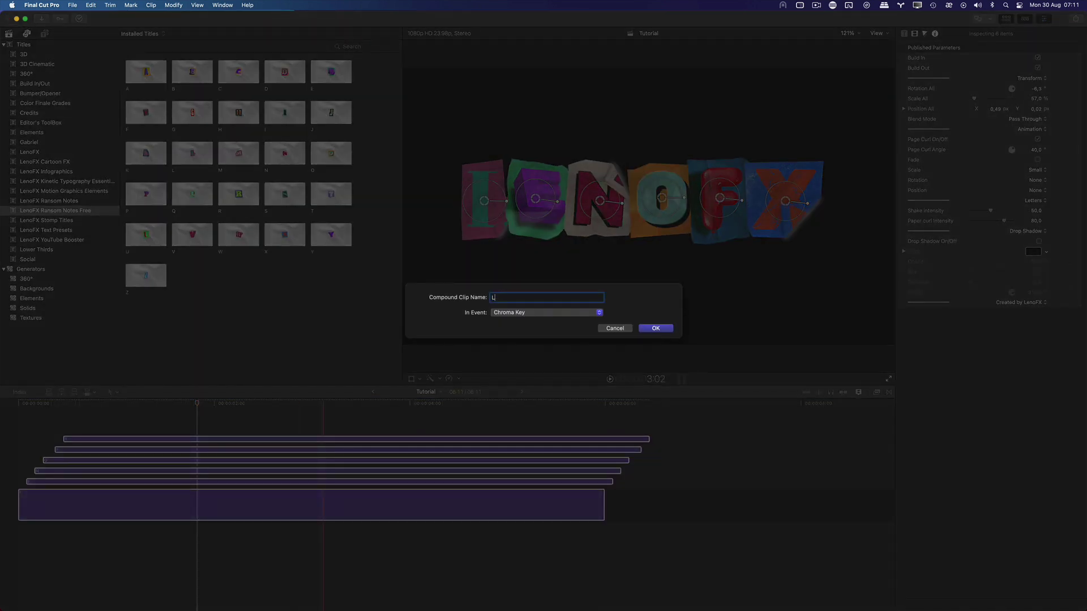
left_click(655, 329)
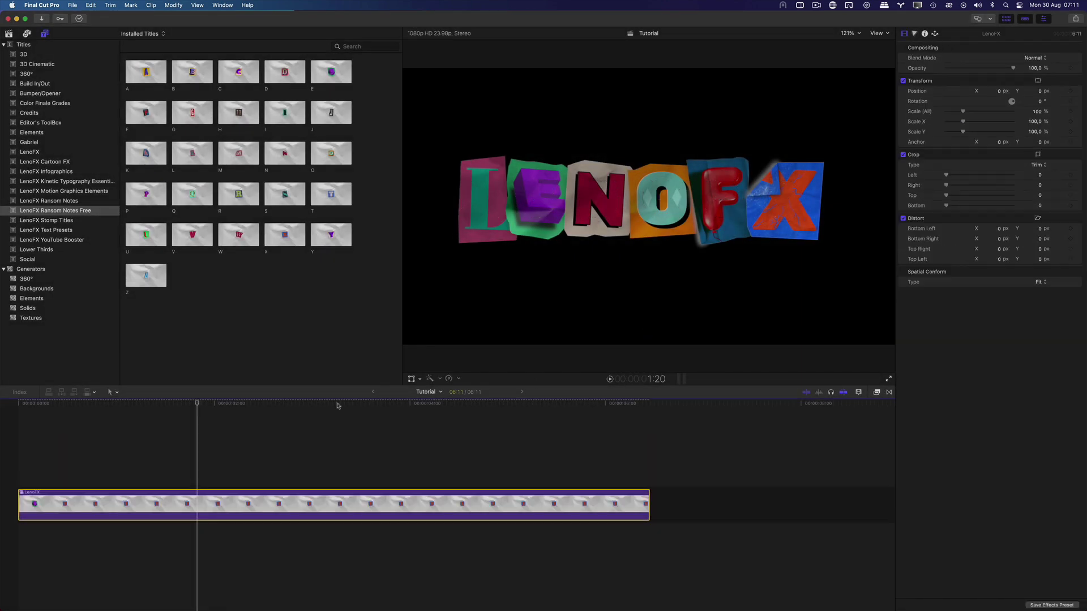
- Switch to free positioning and move the LenoFX clip later, then back to the start
left_click(230, 405)
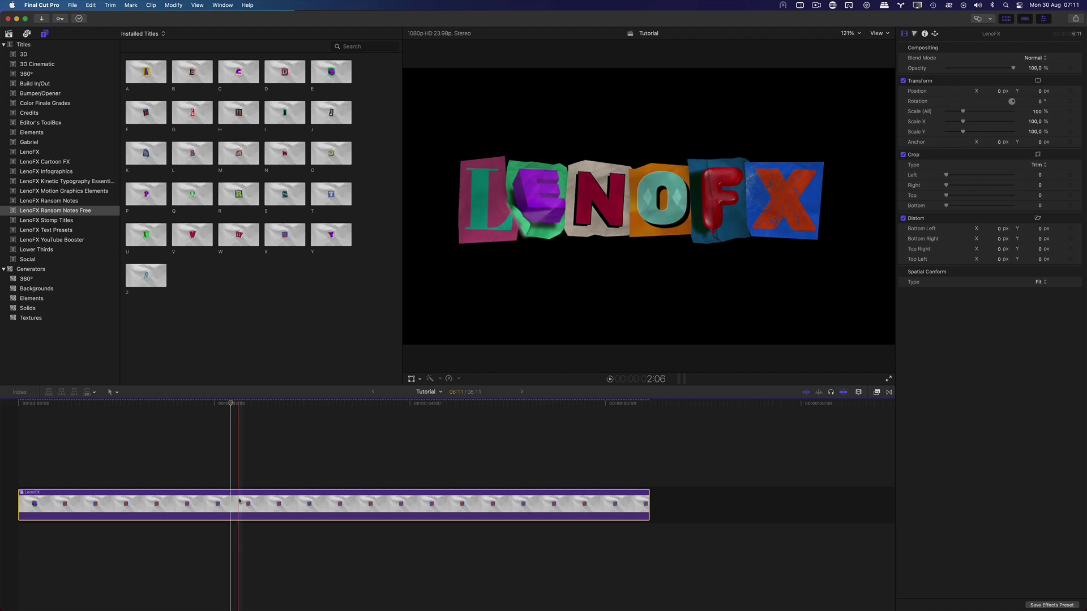
left_click(113, 391)
left_click(123, 424)
left_click_drag(118, 496, 367, 496)
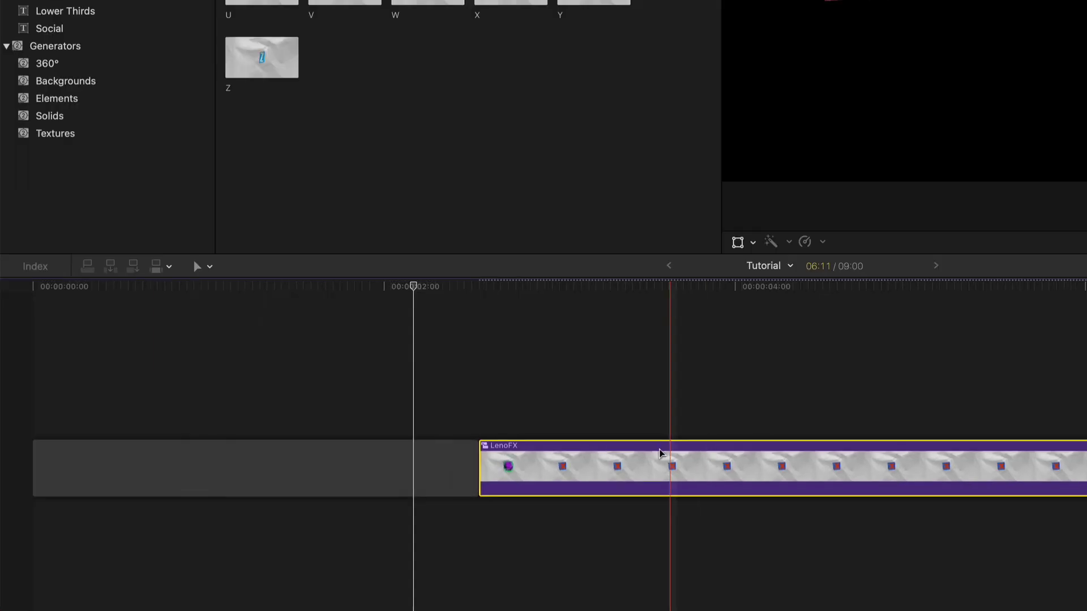
left_click_drag(659, 453, 354, 392)
- Scale the LenoFX title to 68% and rotate it to about -25.8°
left_click(752, 242)
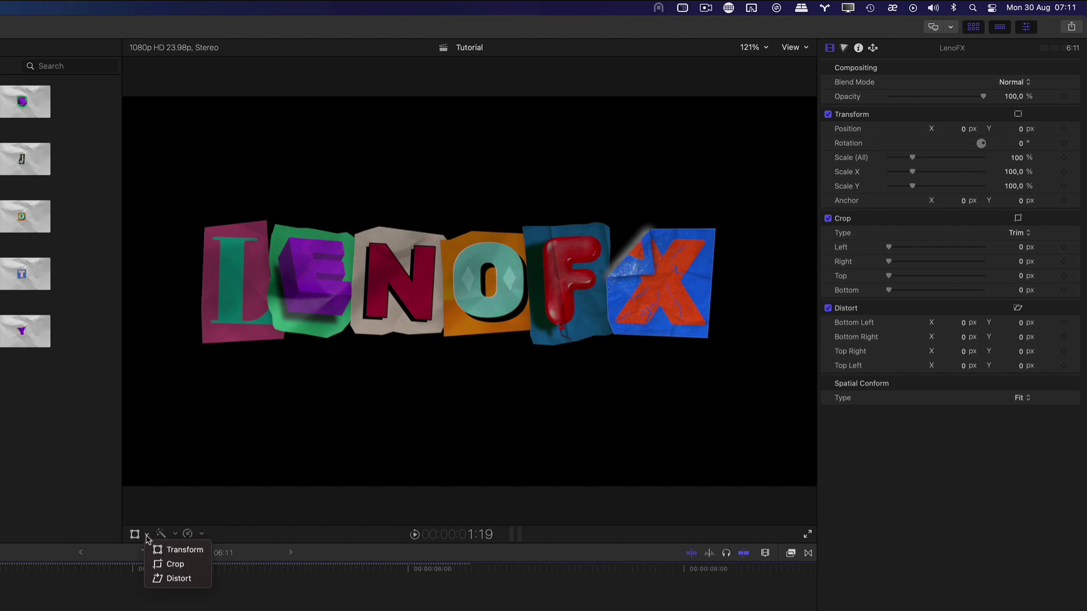
left_click(187, 549)
left_click_drag(125, 97, 228, 156)
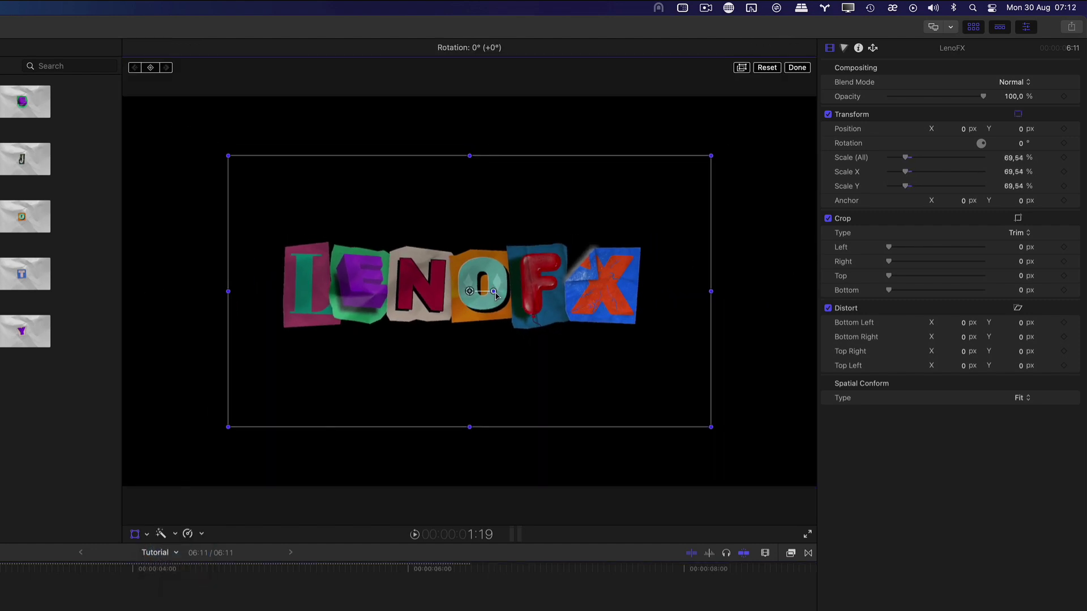
left_click_drag(496, 295, 495, 306)
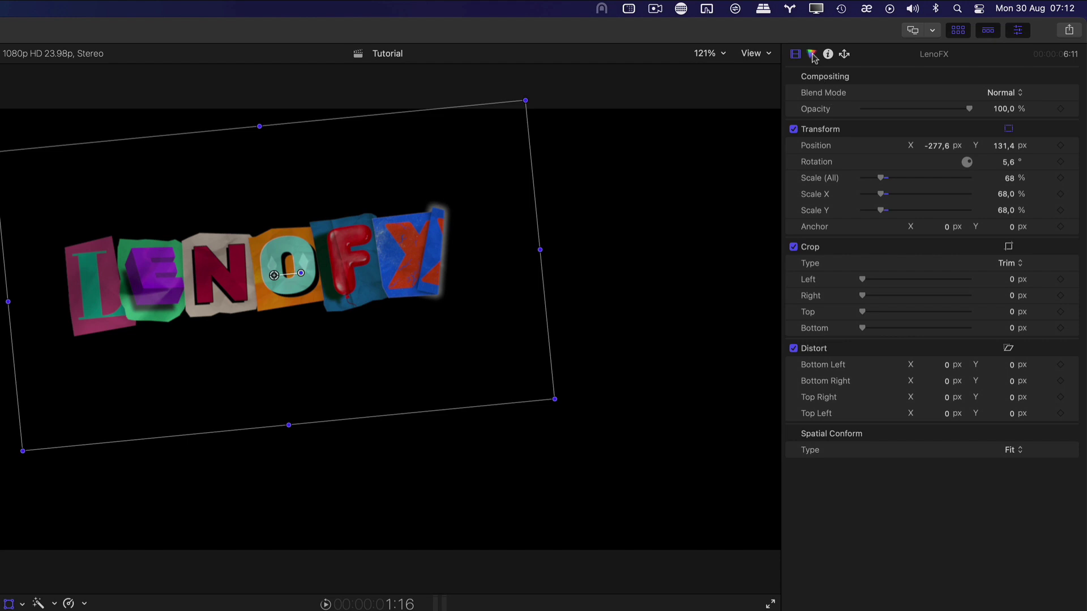
- Add a Color Board that brightens highlights, darkens shadows and tints shadows toward blue
left_click(844, 50)
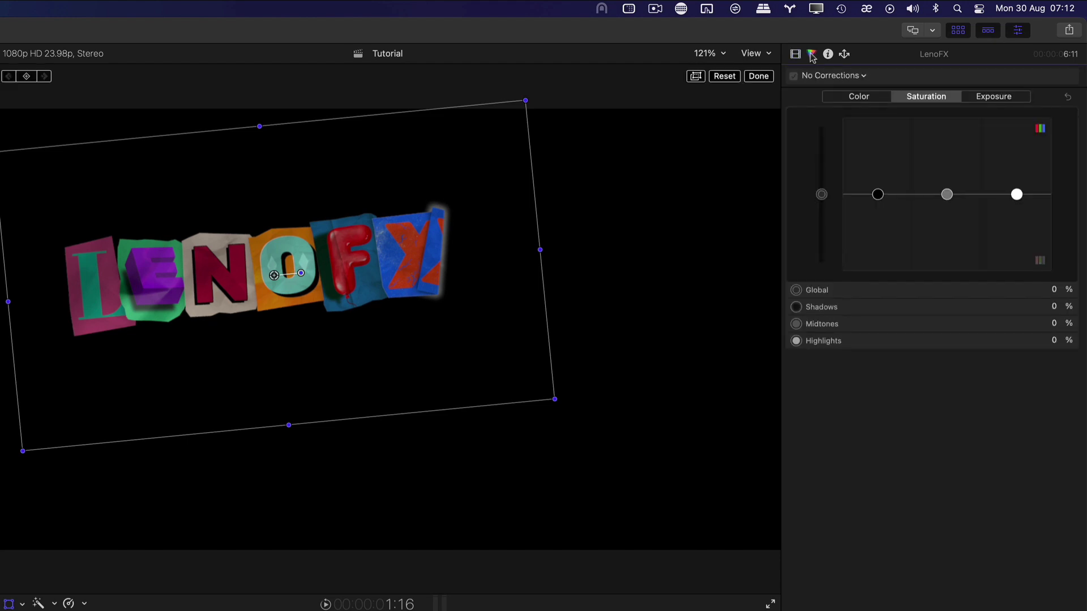
left_click_drag(1017, 196, 1017, 171)
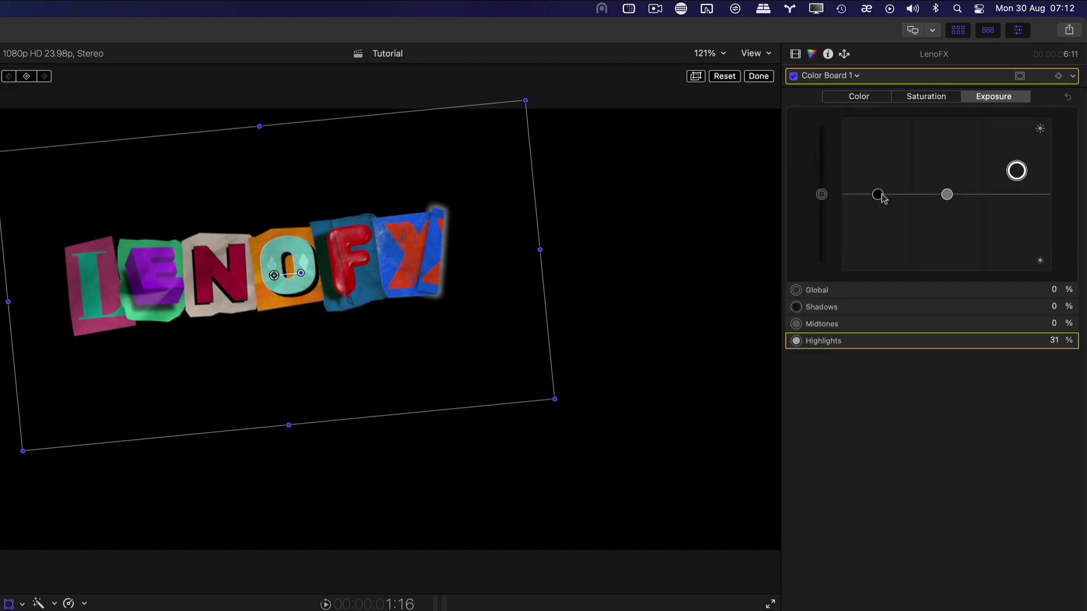
left_click_drag(878, 194, 821, 146)
left_click(937, 97)
left_click(866, 98)
left_click_drag(932, 196, 963, 222)
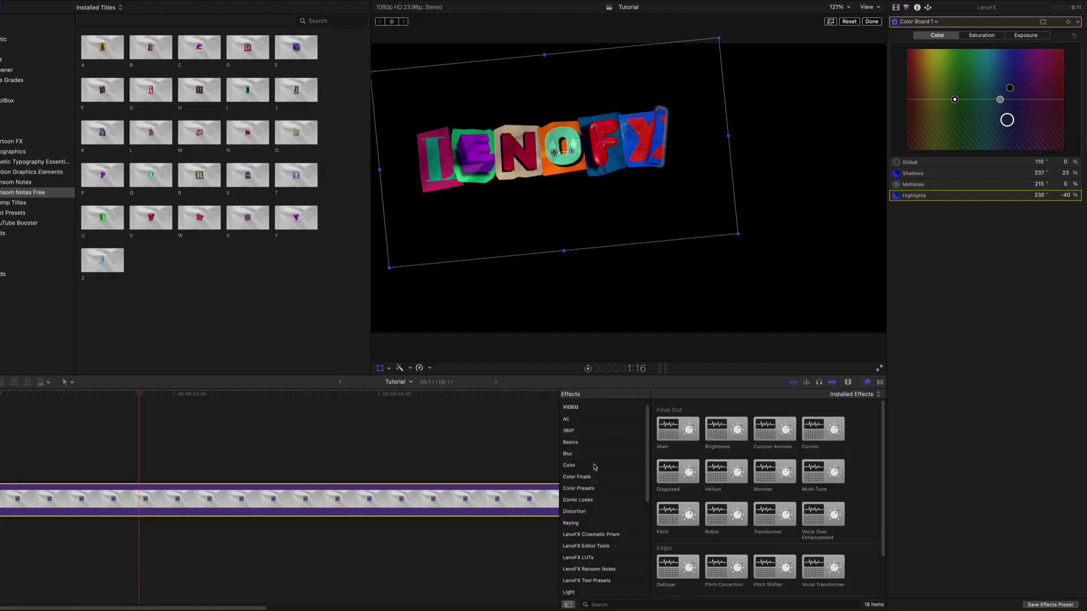
- Apply Hue/Saturation to the title with hue 88° and saturation -0.17
left_click(594, 465)
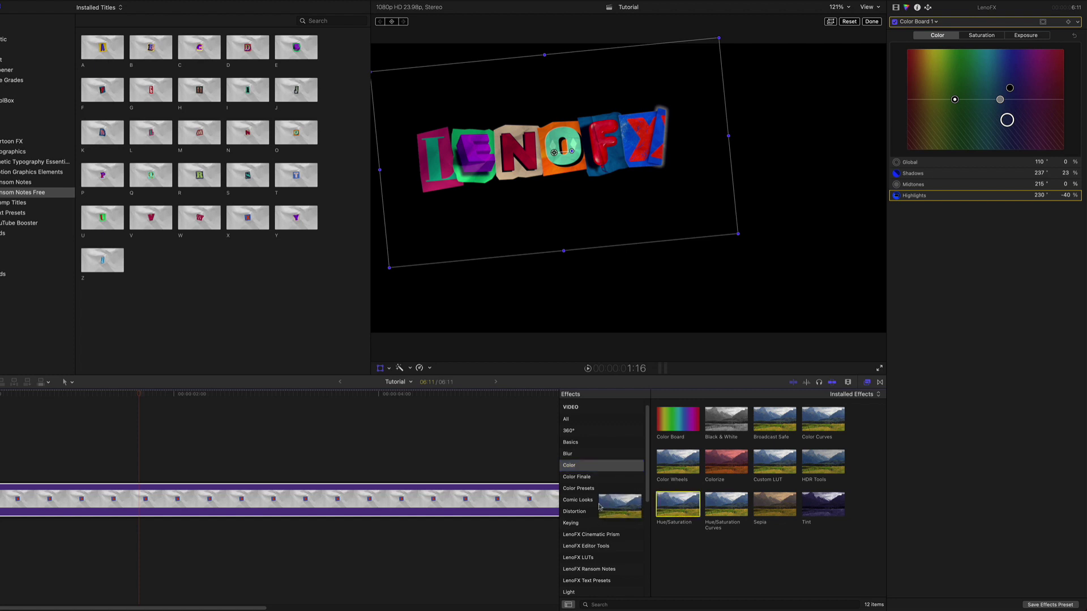
left_click_drag(600, 505, 492, 501)
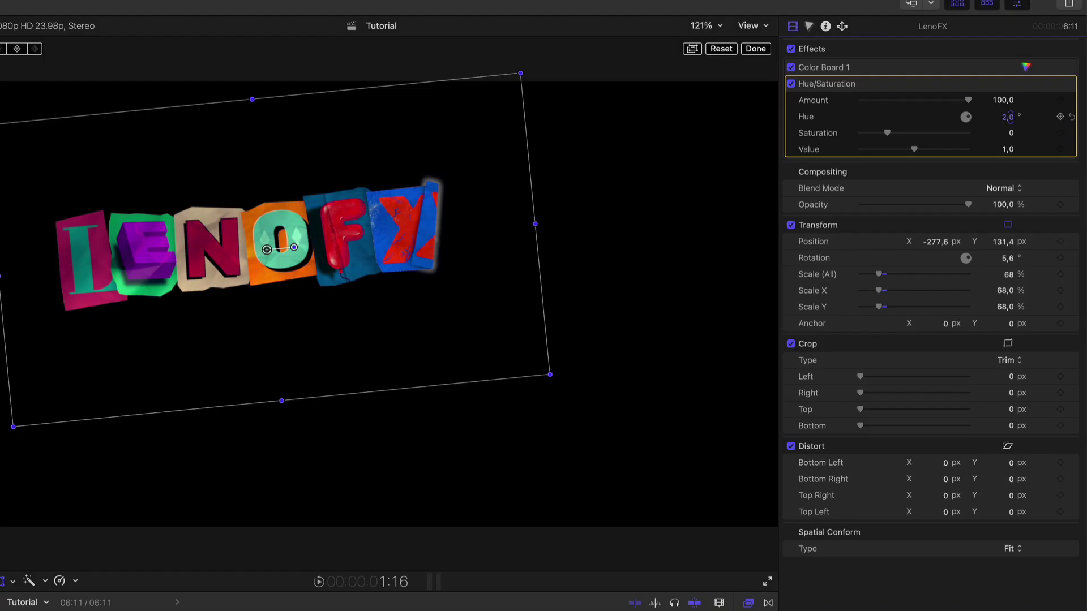
left_click_drag(1007, 117, 1027, 116)
left_click_drag(887, 133, 884, 136)
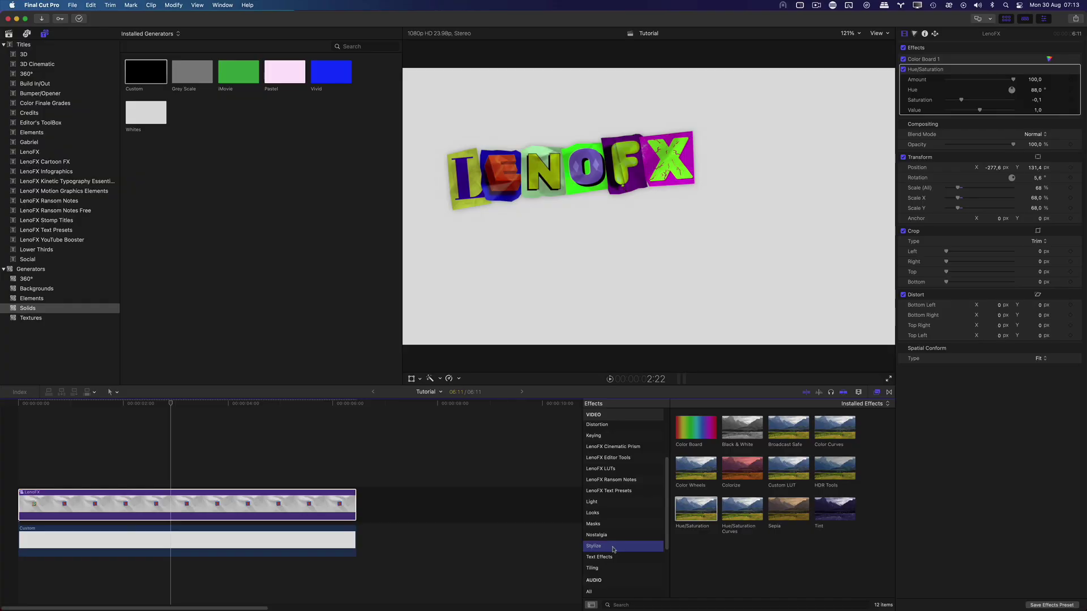
- Apply a Drop Shadow with blur 65 and reset the title's transform to 100%
left_click_drag(696, 508, 255, 502)
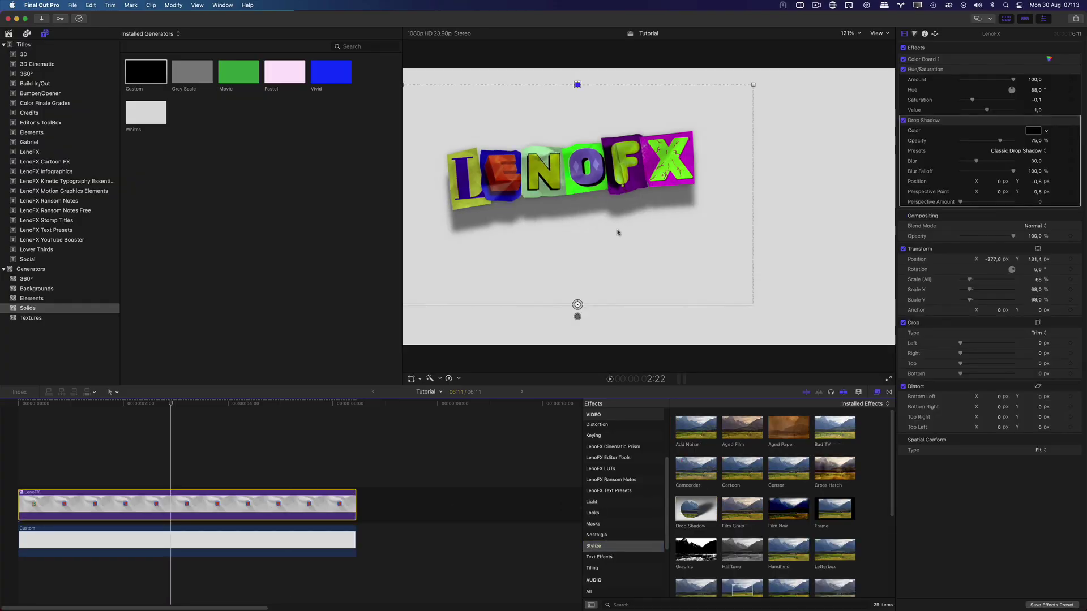
left_click_drag(617, 232, 627, 218)
left_click_drag(982, 164, 995, 164)
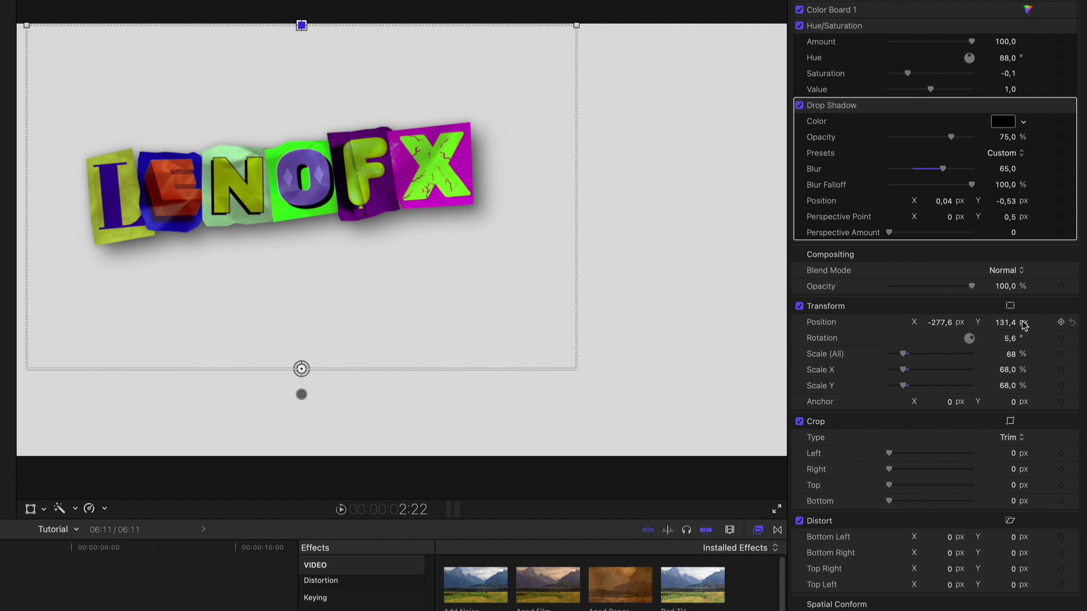
left_click(1071, 306)
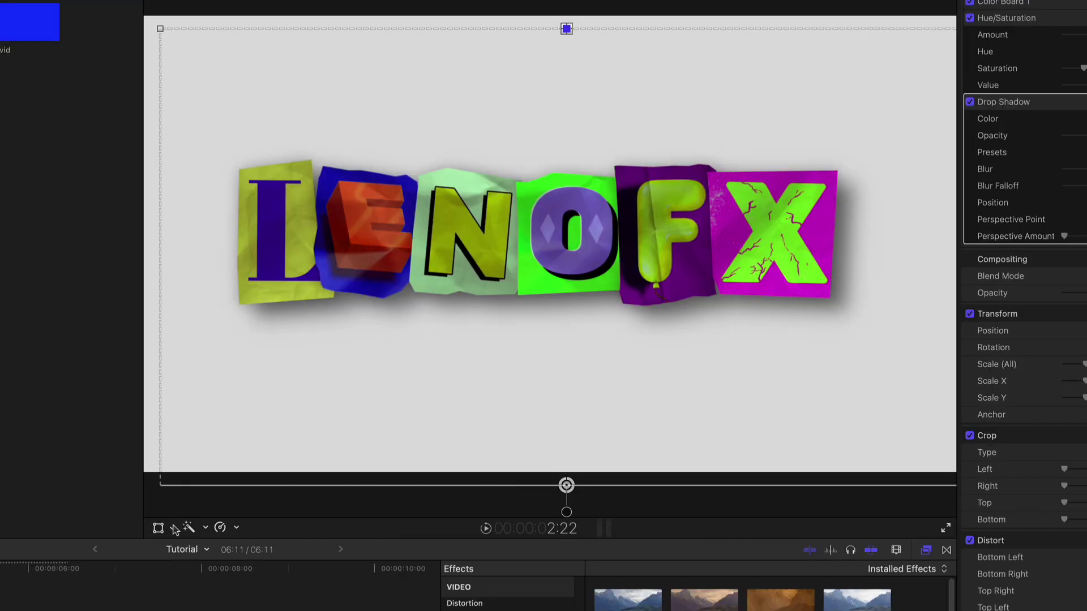
- Try a perspective distort, then replace it with a linear Ken Burns crop move
left_click(44, 508)
left_click(73, 558)
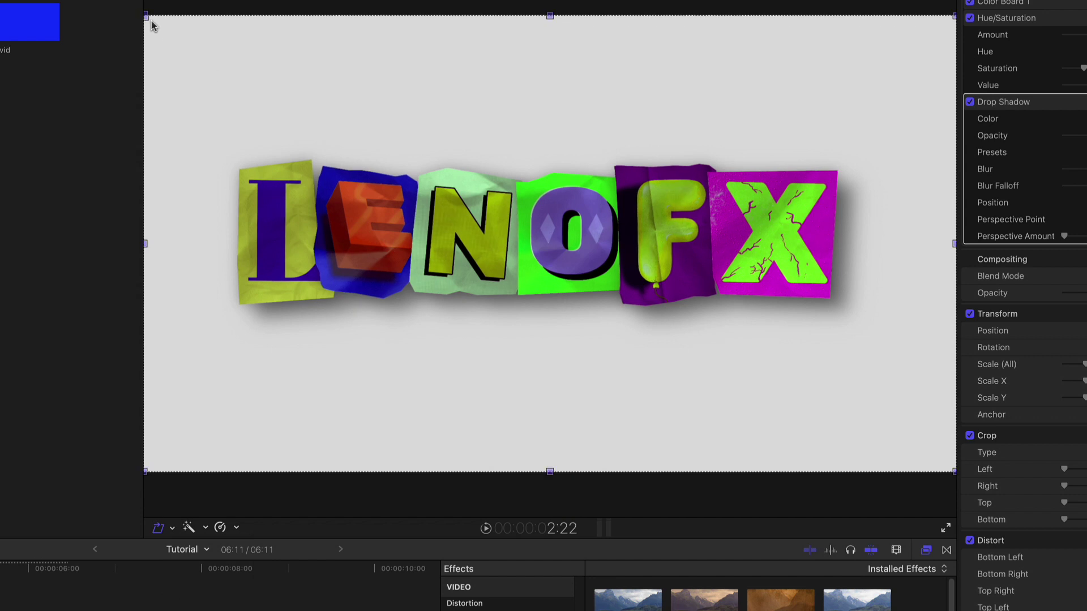
left_click_drag(152, 25, 244, 162)
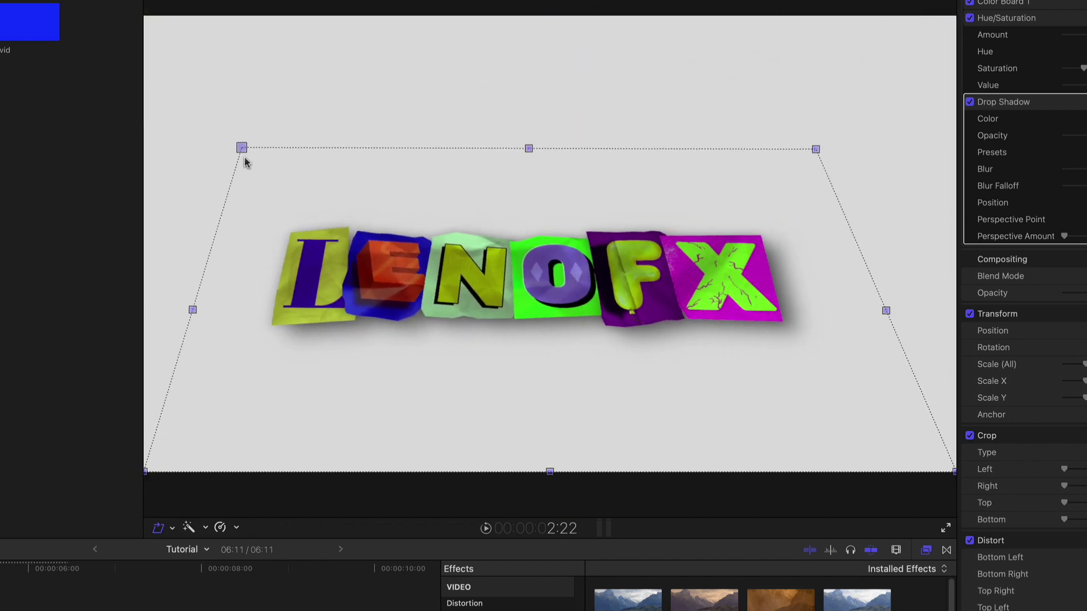
left_click(173, 528)
left_click(205, 563)
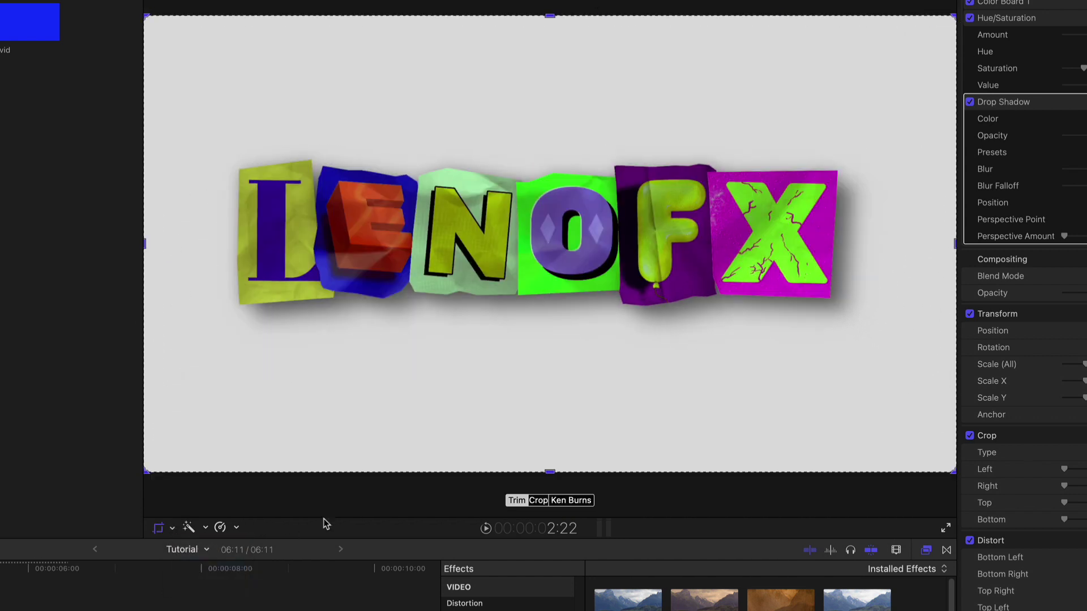
left_click(571, 500)
right_click(532, 362)
left_click(566, 413)
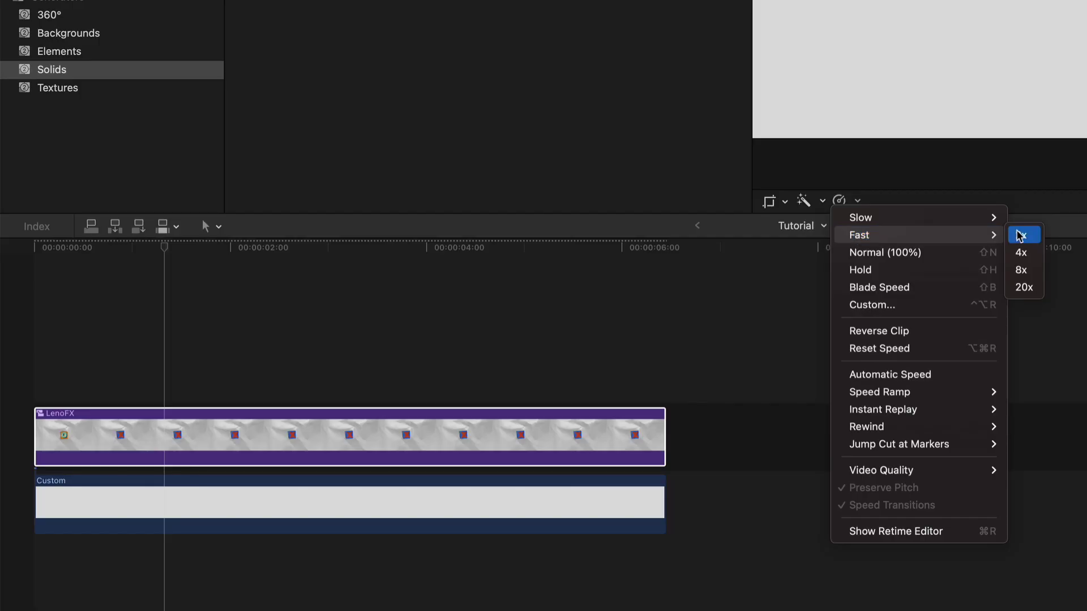
- Try doubling the speed, revert to normal, and blade the speed where the full title appears
left_click(1020, 236)
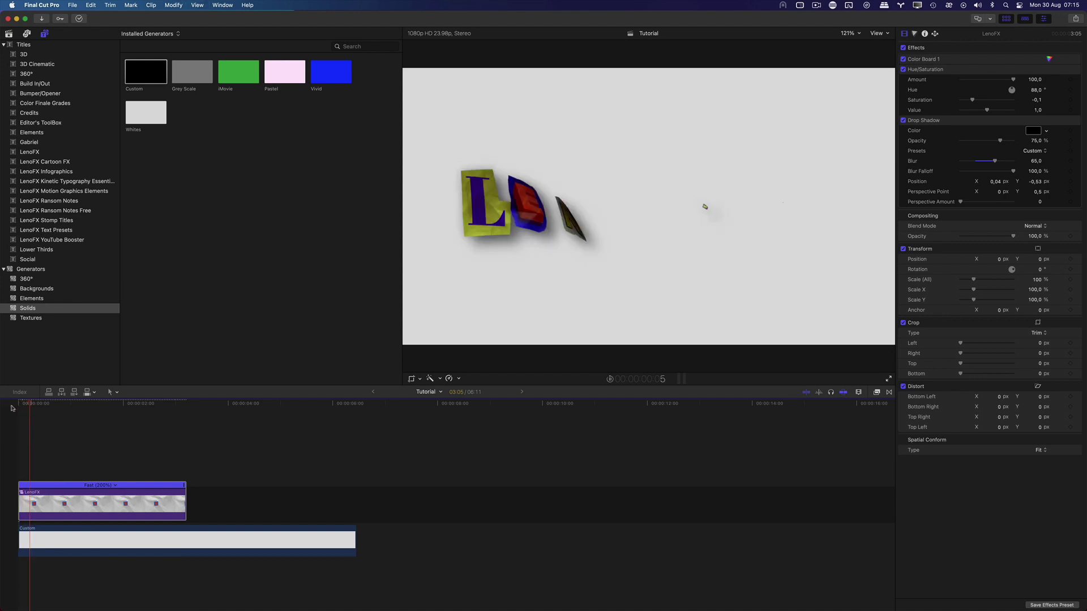
key("shift+n")
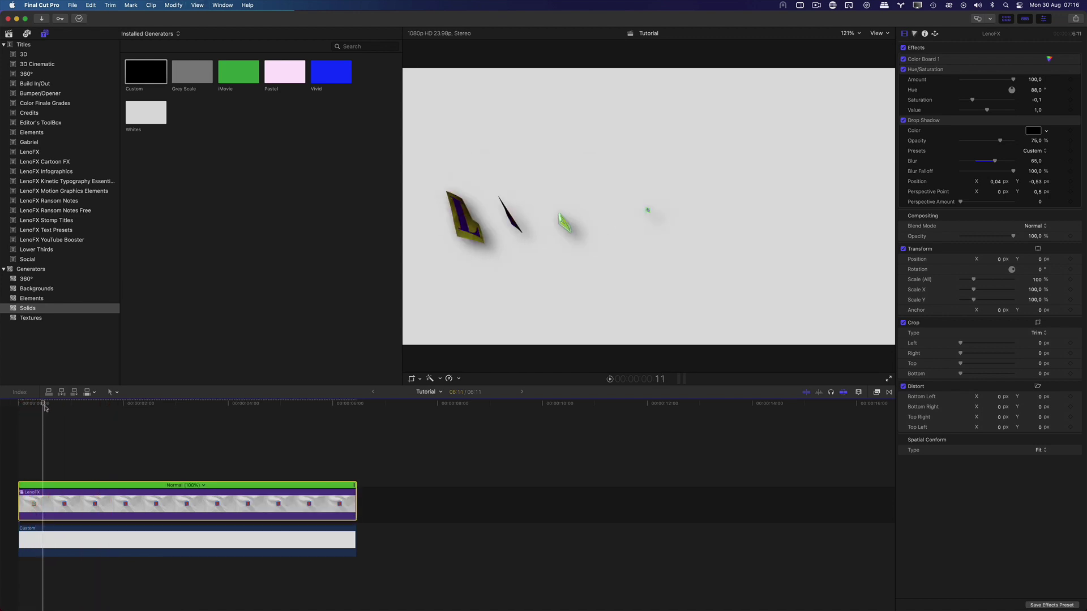
left_click_drag(46, 407, 84, 406)
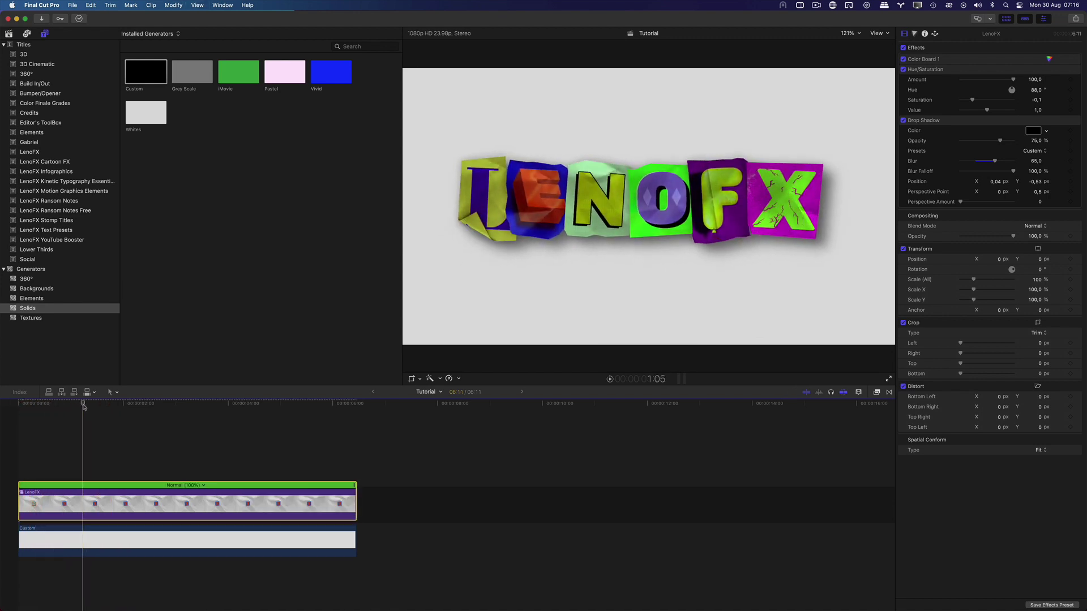
left_click(450, 379)
left_click(470, 425)
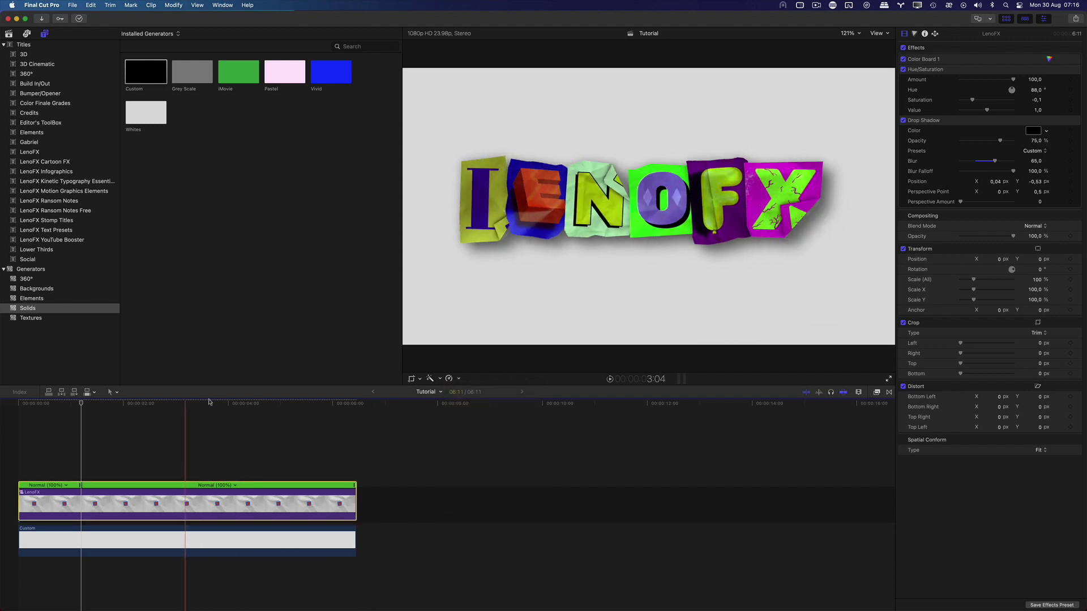
- Blade the speed again at about five seconds, slow the end to 52%, and play back
left_click_drag(229, 406, 293, 407)
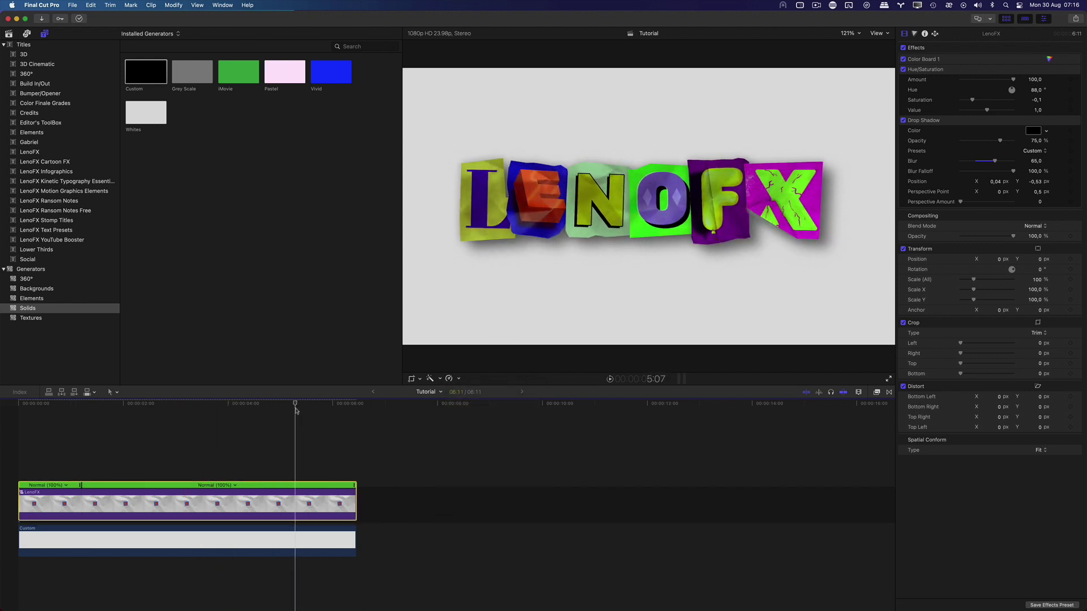
left_click(450, 379)
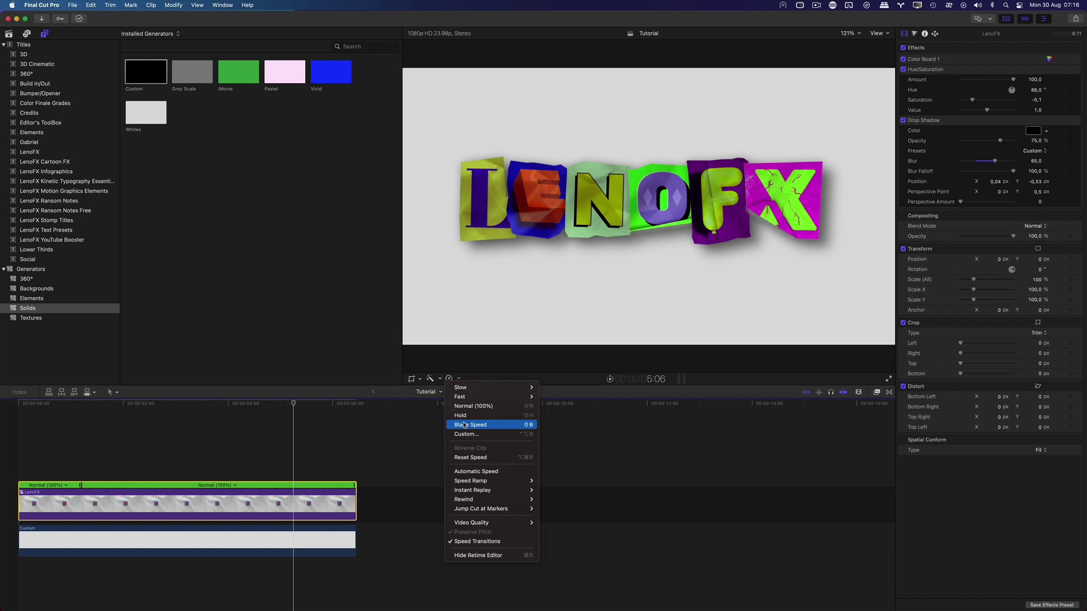
left_click(464, 425)
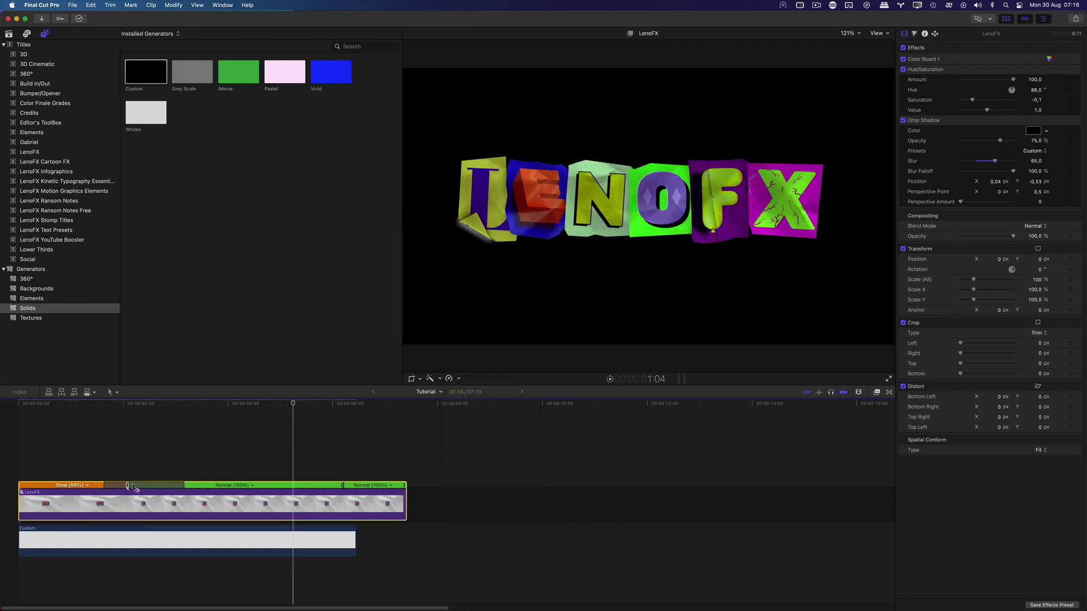
left_click_drag(407, 486, 468, 486)
key("Home")
key("space")
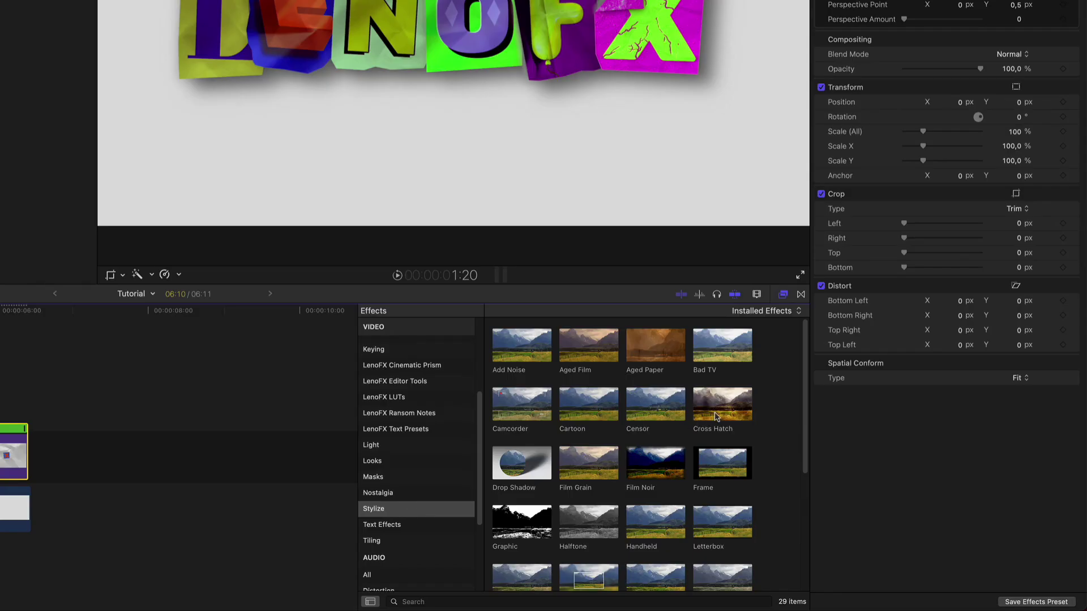
- Apply the Cross Hatch and Sketch Stylize effects to the LenoFX clip
mouse_move(715, 416)
left_mouse_down()
mouse_move(94, 470)
mouse_move(6, 461)
left_mouse_up()
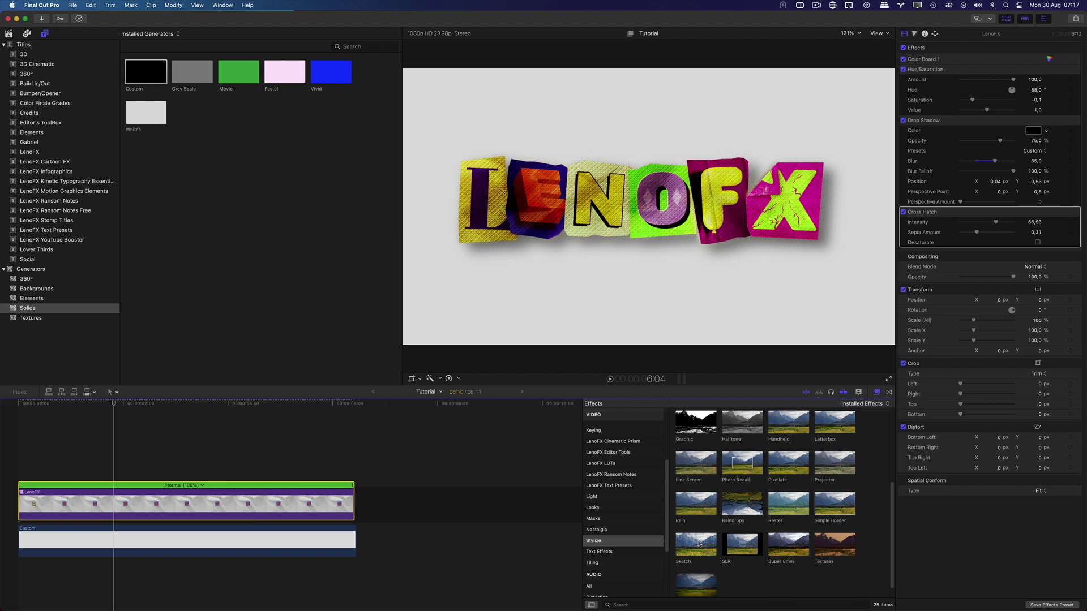
mouse_move(338, 519)
left_mouse_down()
mouse_move(266, 513)
mouse_move(281, 507)
left_mouse_up()
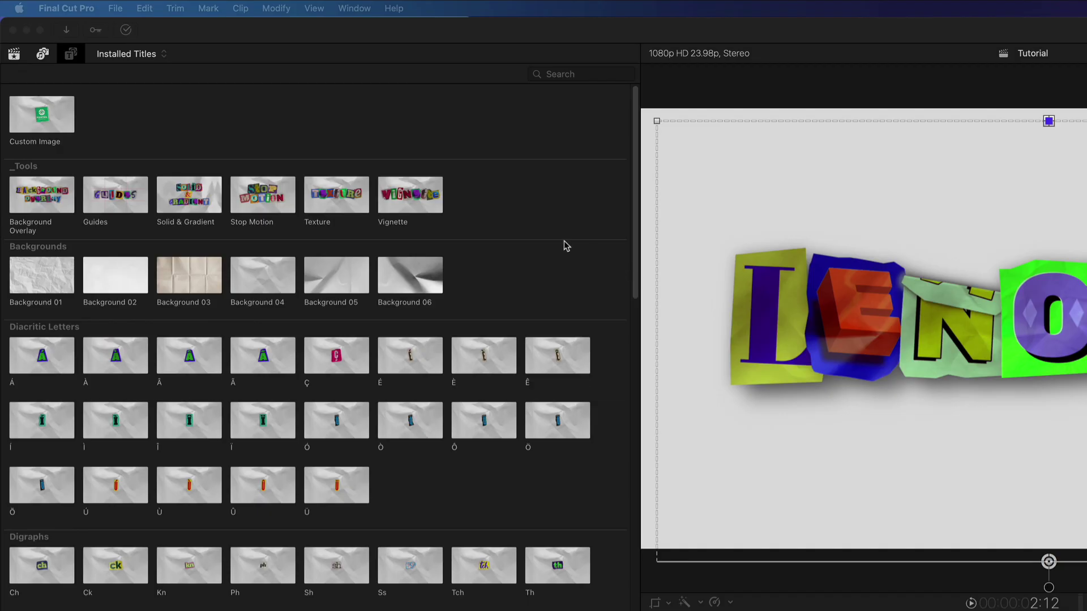
- Scroll the Titles browser, then show the LenoFX Ransom Notes category in the Effects browser
left_click_drag(634, 132, 638, 102)
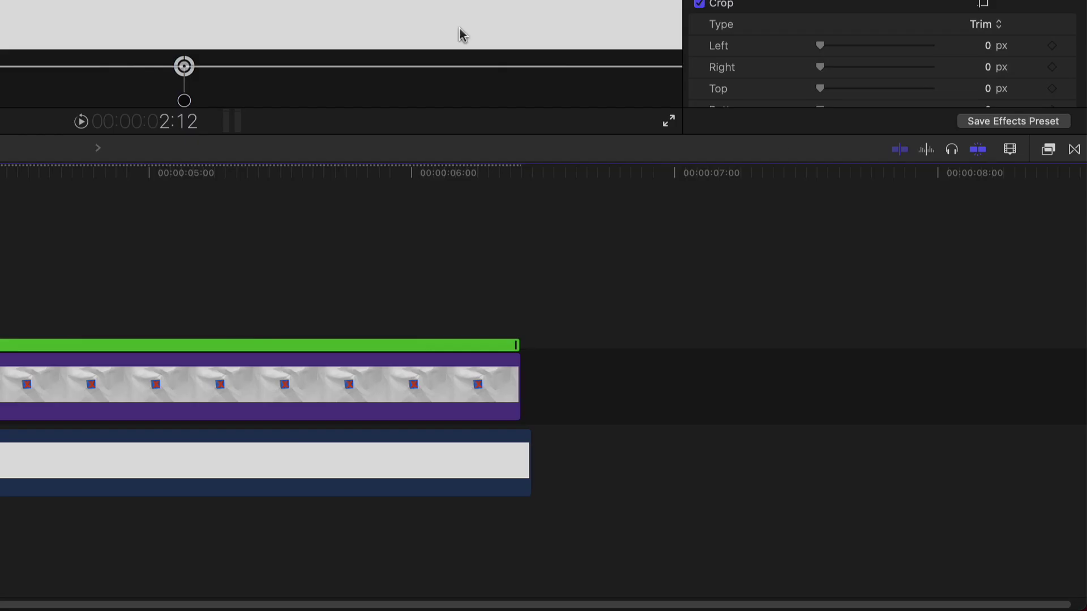
left_click(1047, 150)
left_click(682, 322)
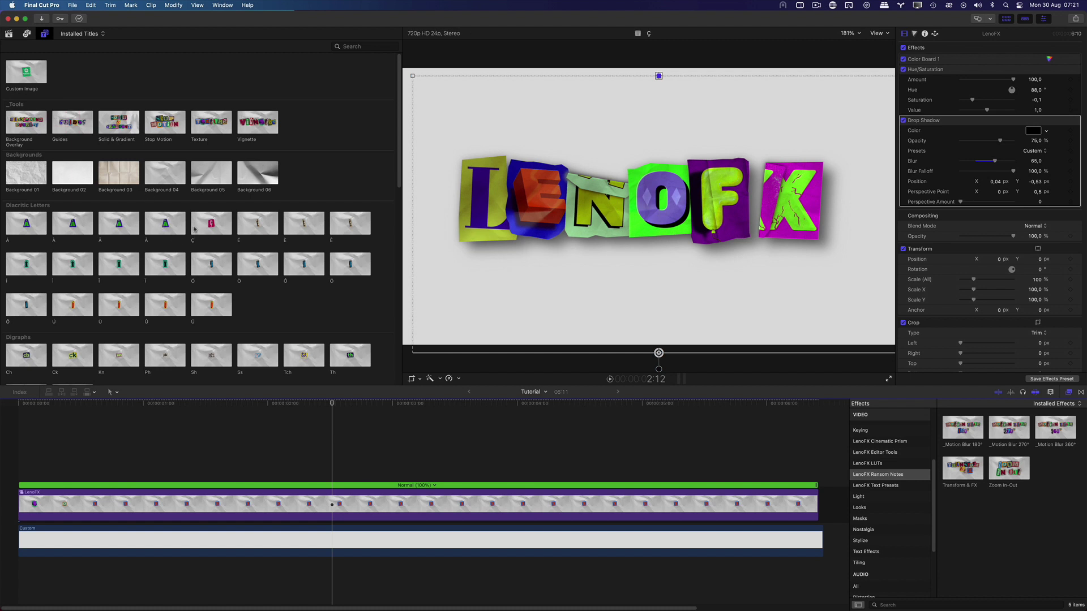
- Add the Ã letter title after the LENOFX clip and try Uppercase styles 02 to 04
left_click_drag(167, 225, 566, 503)
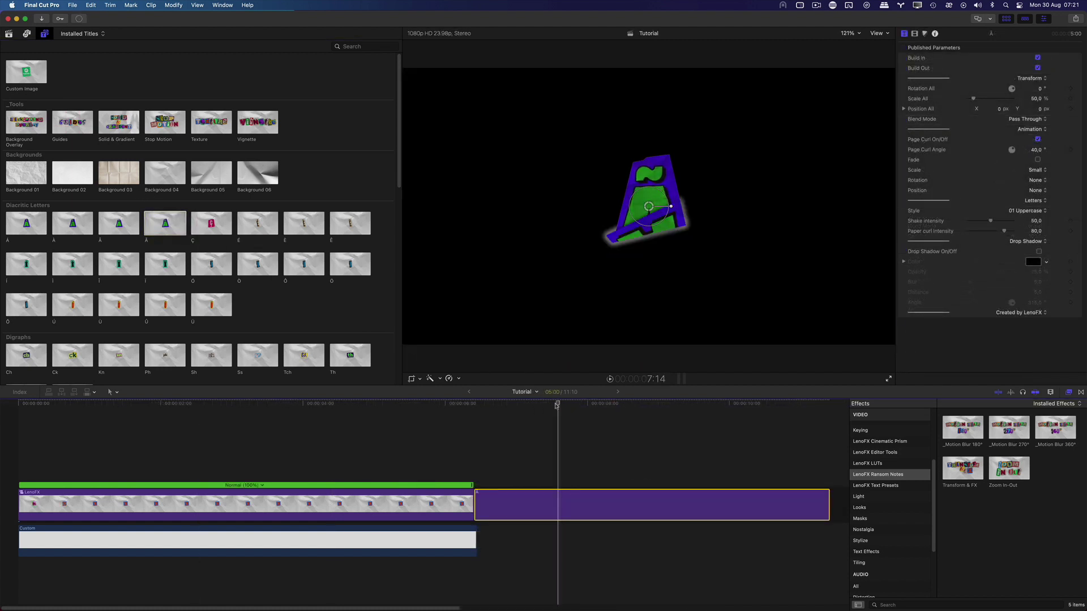
key("space")
left_click(1014, 213)
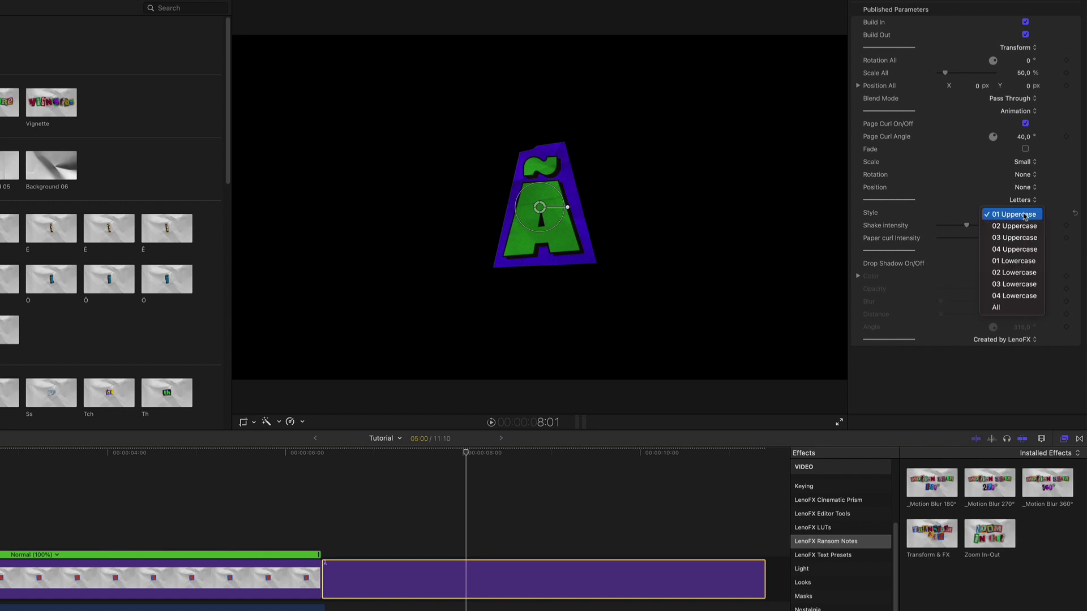
left_click(1023, 227)
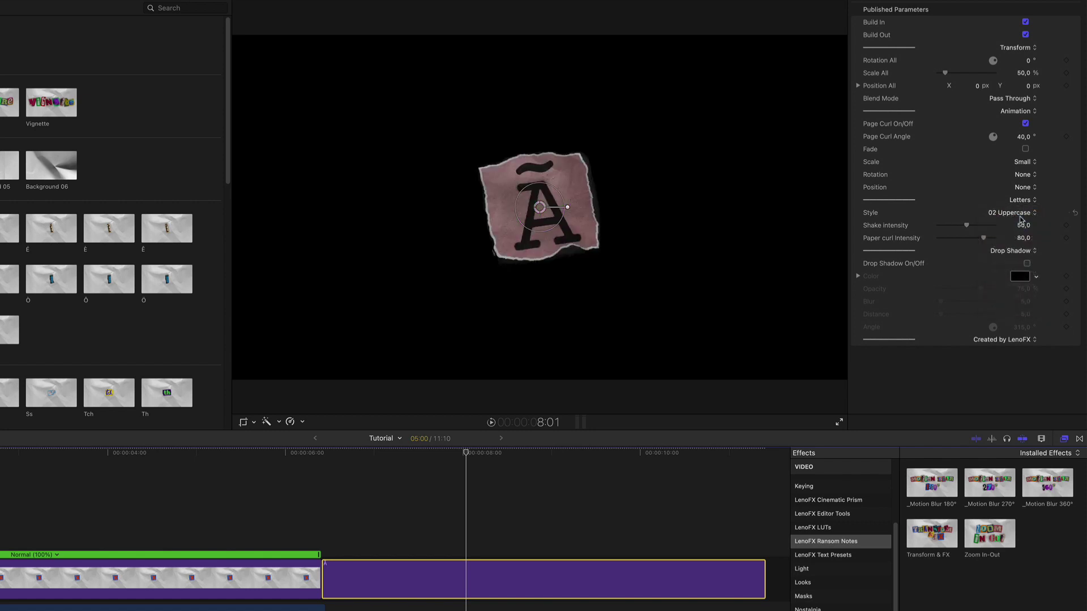
left_click(1019, 213)
left_click(1018, 225)
left_click(1021, 213)
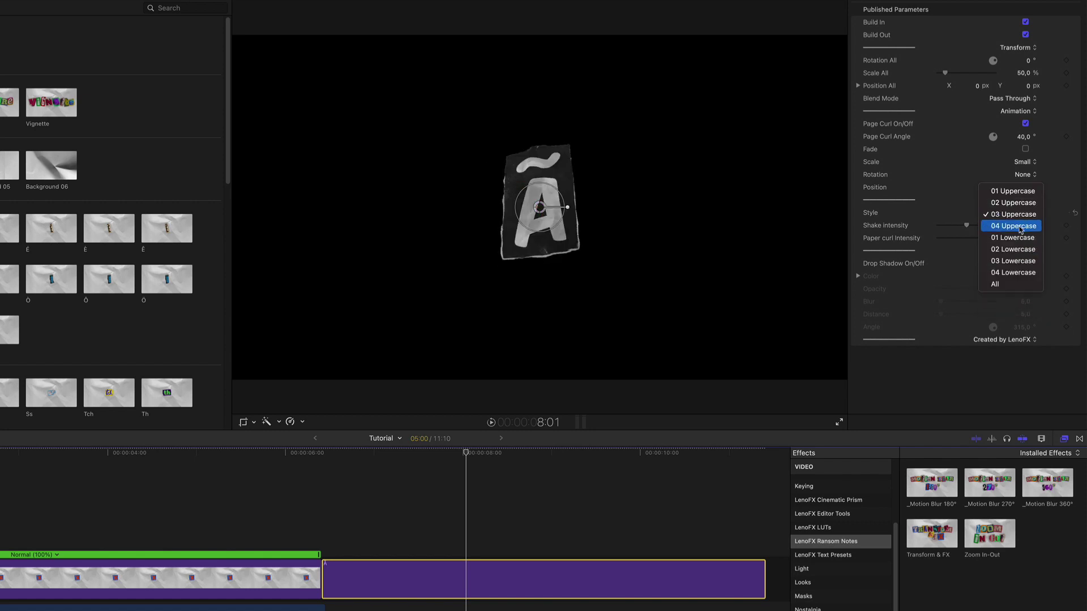
left_click(1021, 229)
- Try the Lowercase styles, choose All, and lower paper curl (about 39) and shake intensity
left_click(1020, 214)
left_click(1017, 228)
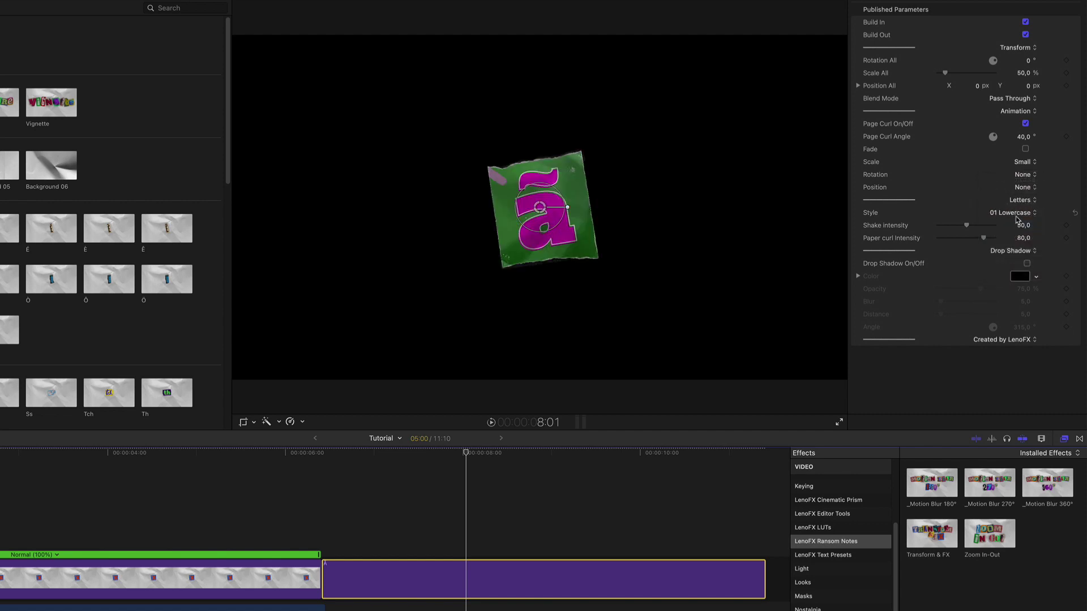
left_click(1017, 218)
left_click(1016, 226)
left_click(1014, 218)
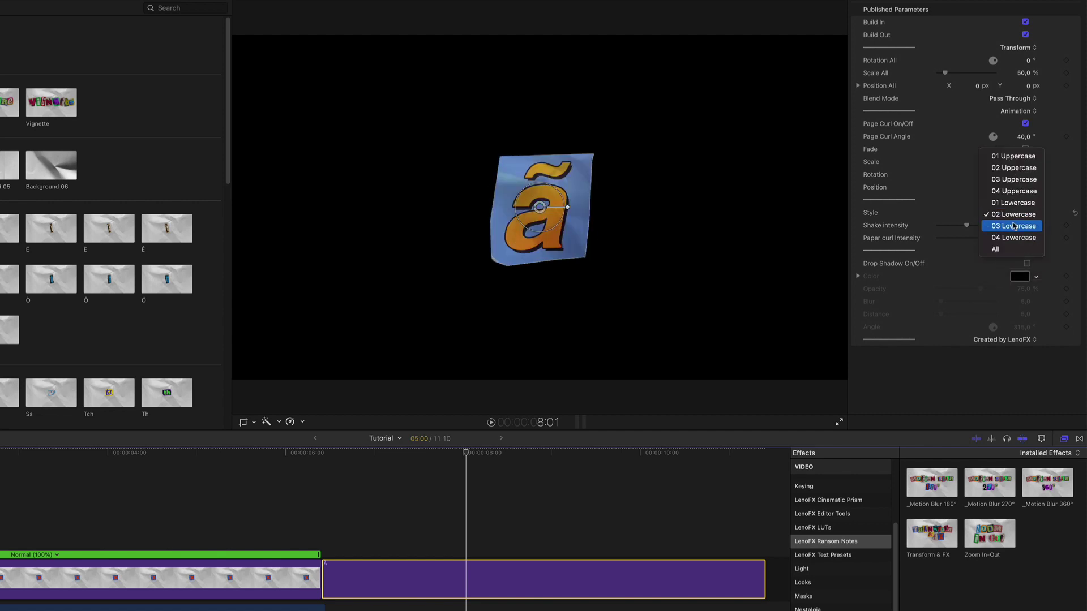
left_click(1014, 227)
left_click(1013, 226)
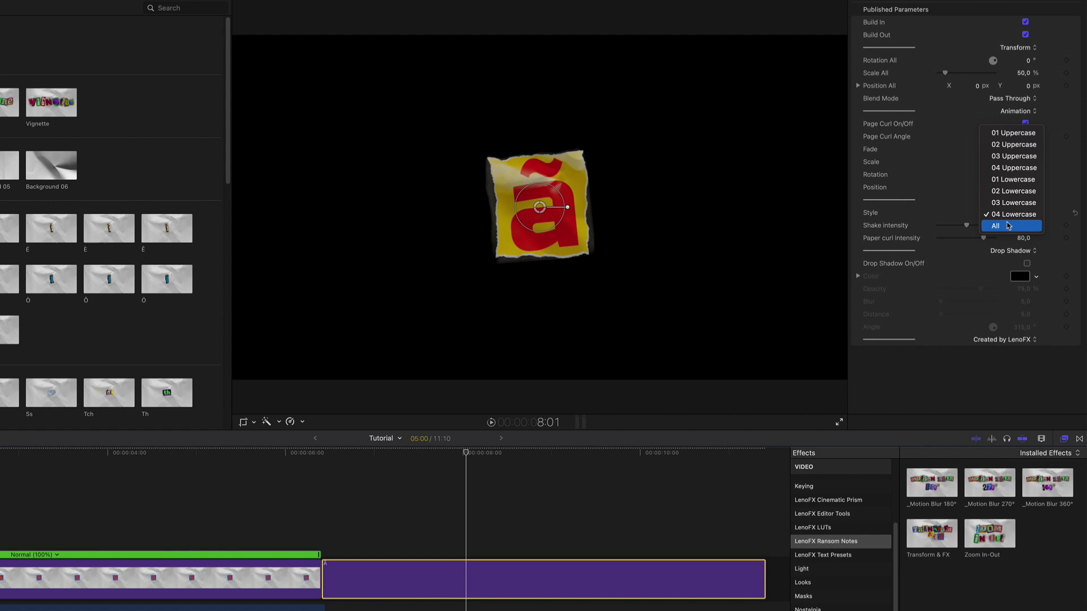
left_click(1008, 225)
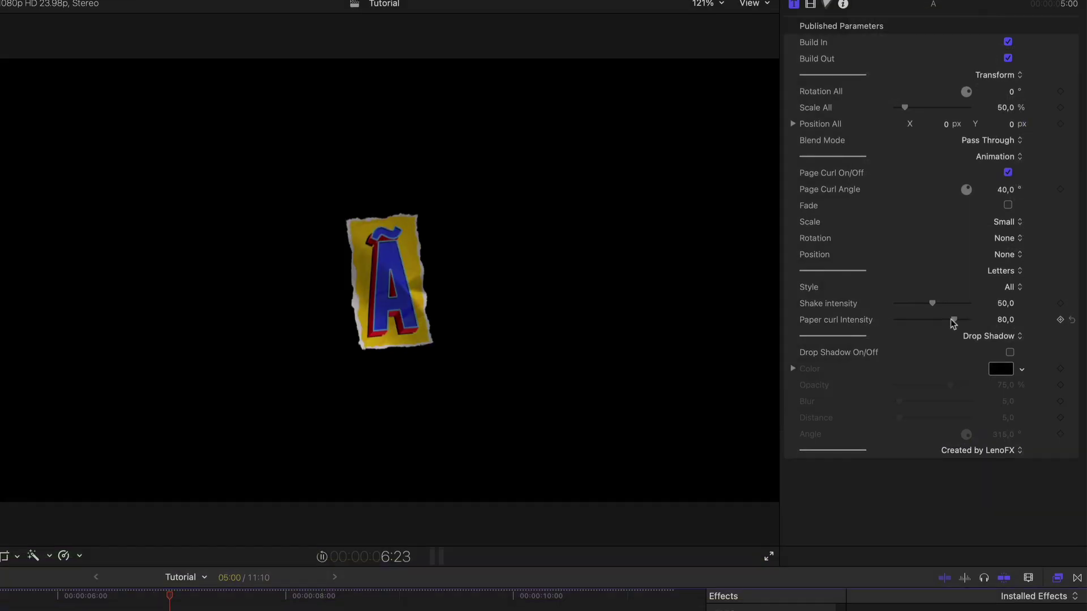
left_click_drag(979, 237, 960, 238)
left_click(965, 227)
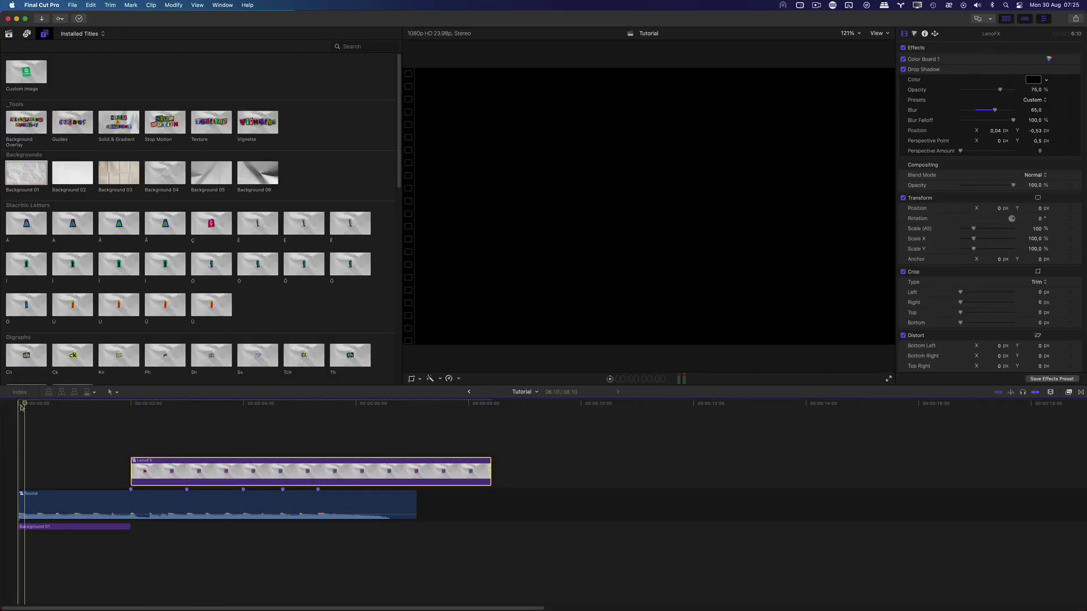
- Play the sequence, then uncheck Build In and Build Out on Background 01
key("space")
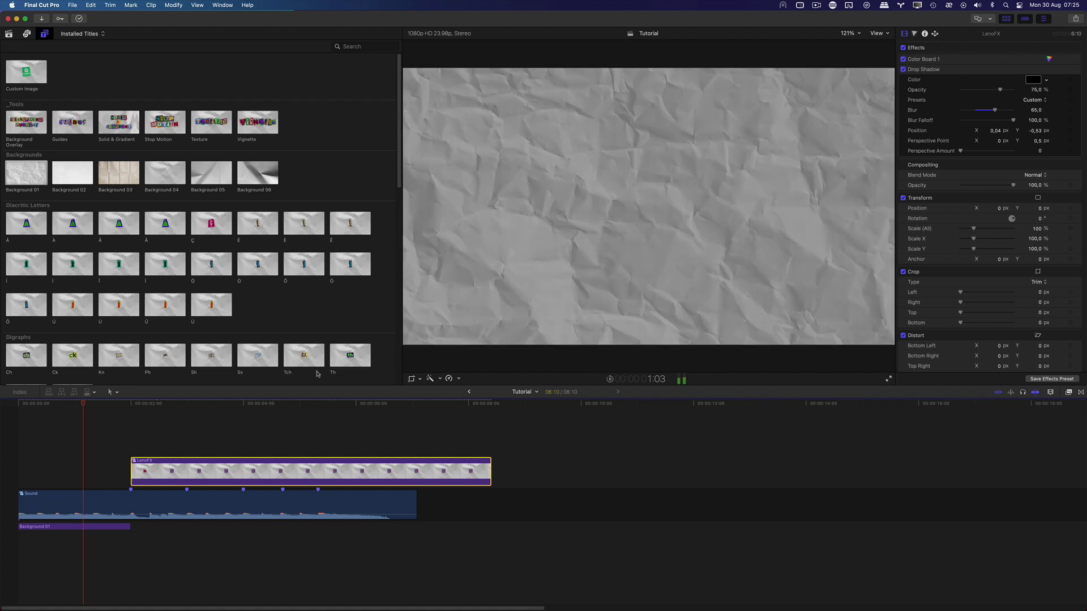
left_click(903, 34)
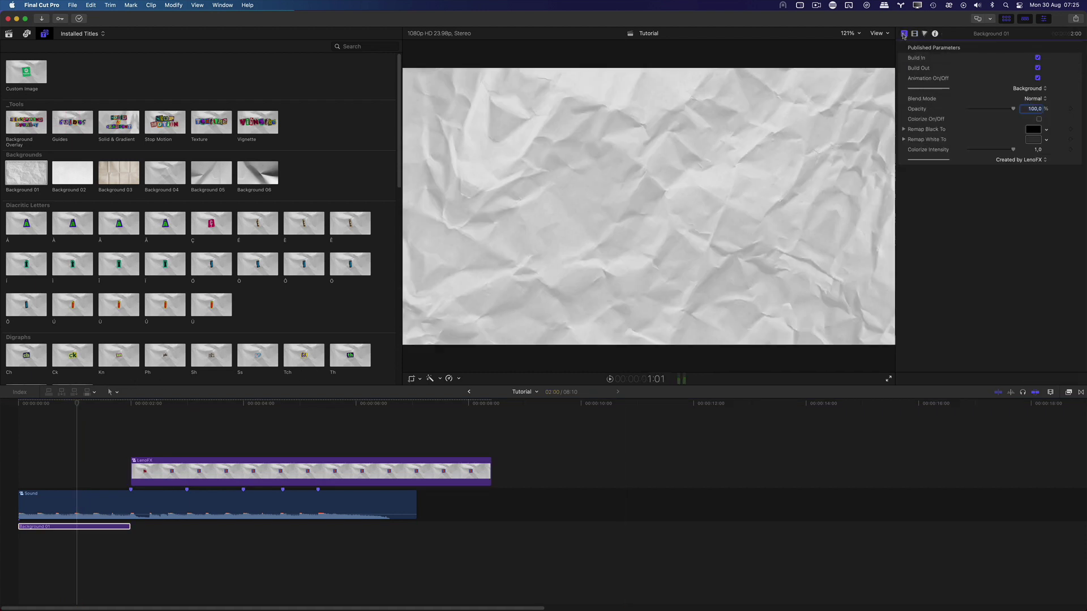
left_click(1037, 58)
left_click(1037, 67)
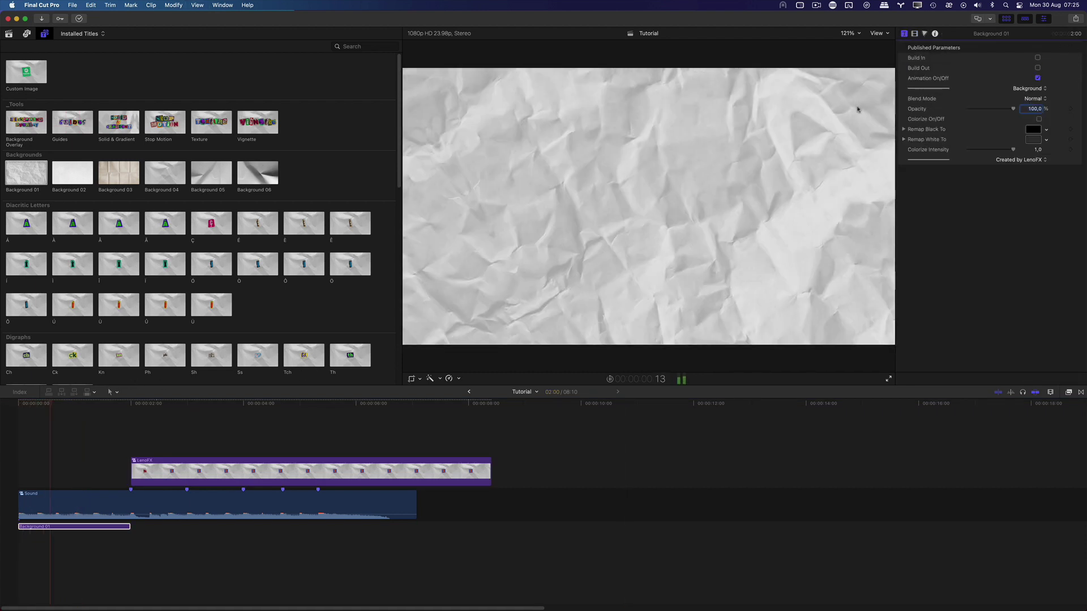
left_click(1068, 392)
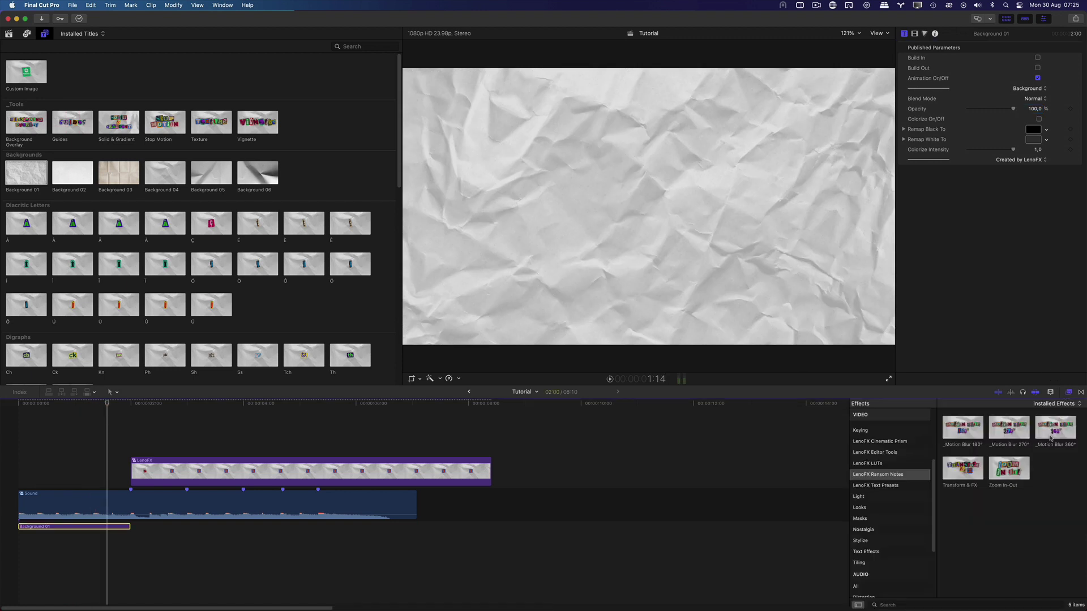
- Apply Transform & FX to Background 01 with raised contrast, then add and trim a Solid & Gradient title
left_click_drag(950, 475, 578, 518)
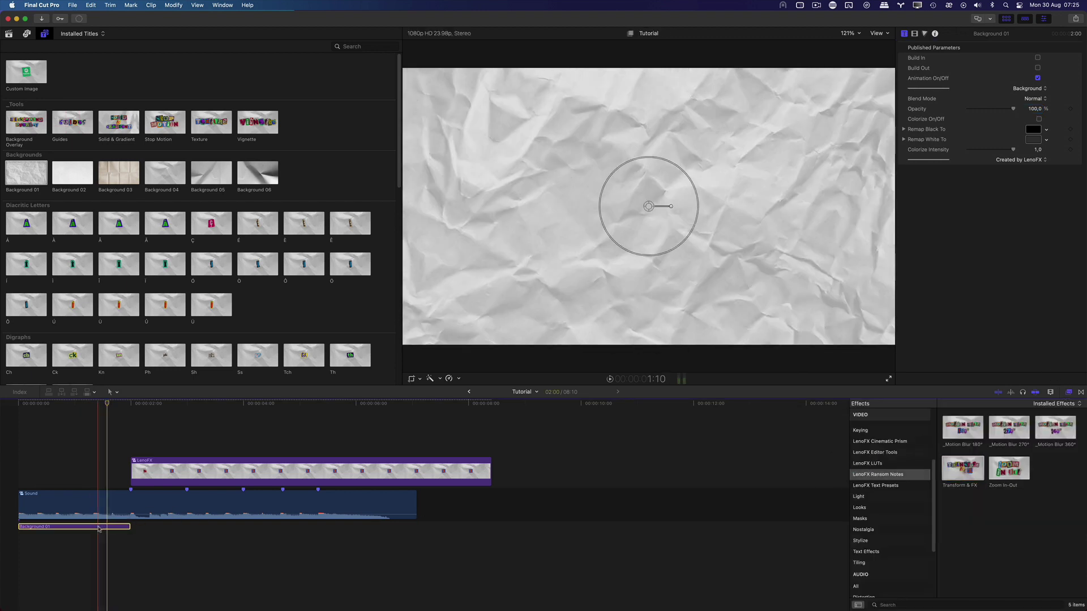
left_click_drag(99, 529, 99, 528)
left_click(914, 34)
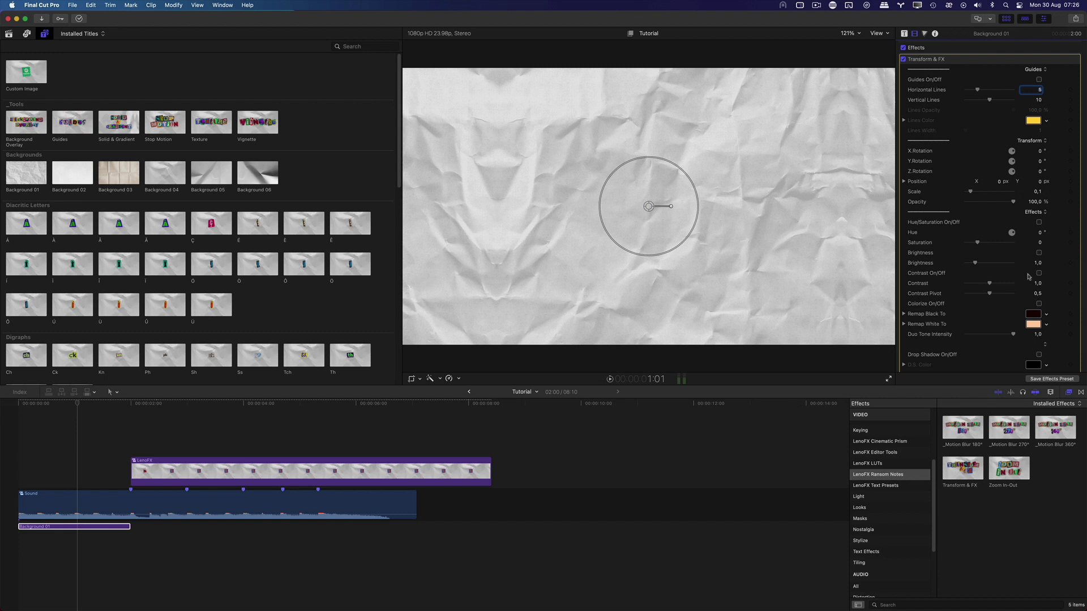
left_click_drag(989, 285, 1003, 295)
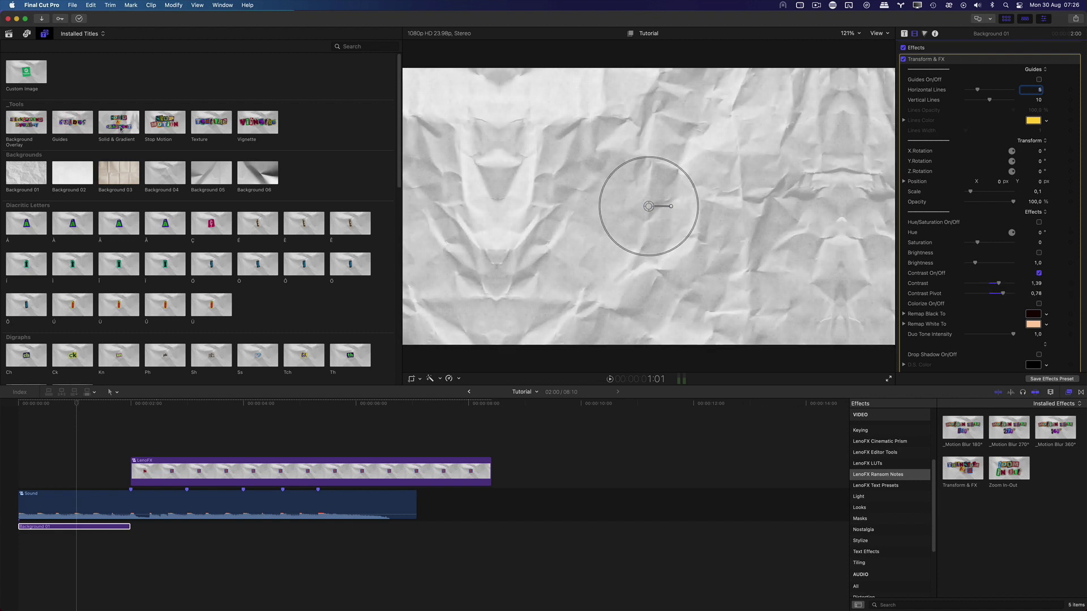
left_click_drag(120, 129, 138, 526)
left_click_drag(414, 526, 247, 532)
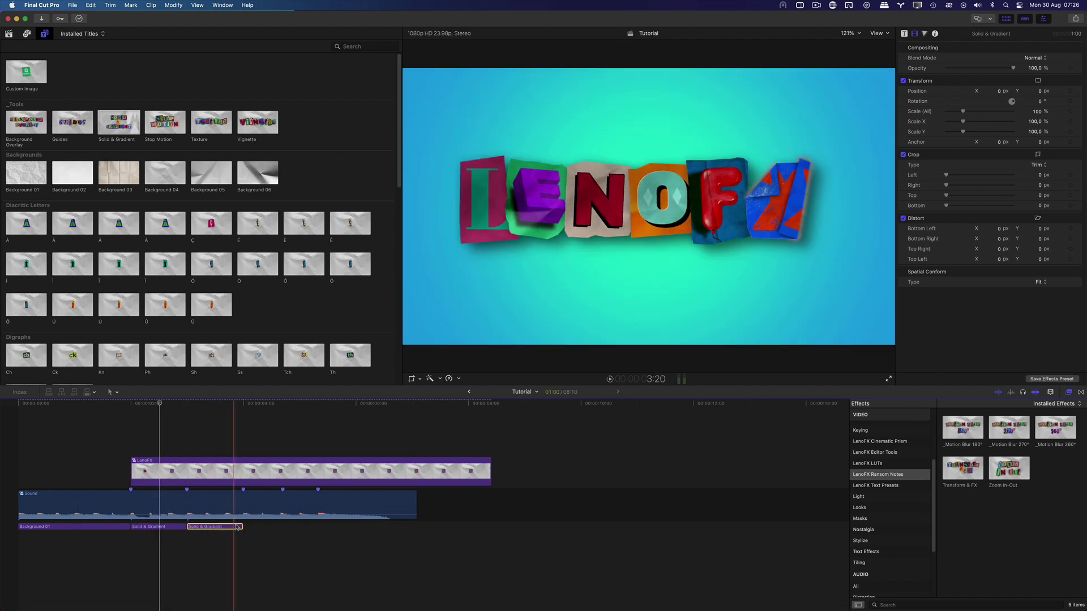
- Give the copied Solid & Gradient clip a new first gradient colour and duplicate it further along
left_click(219, 526)
left_click(904, 33)
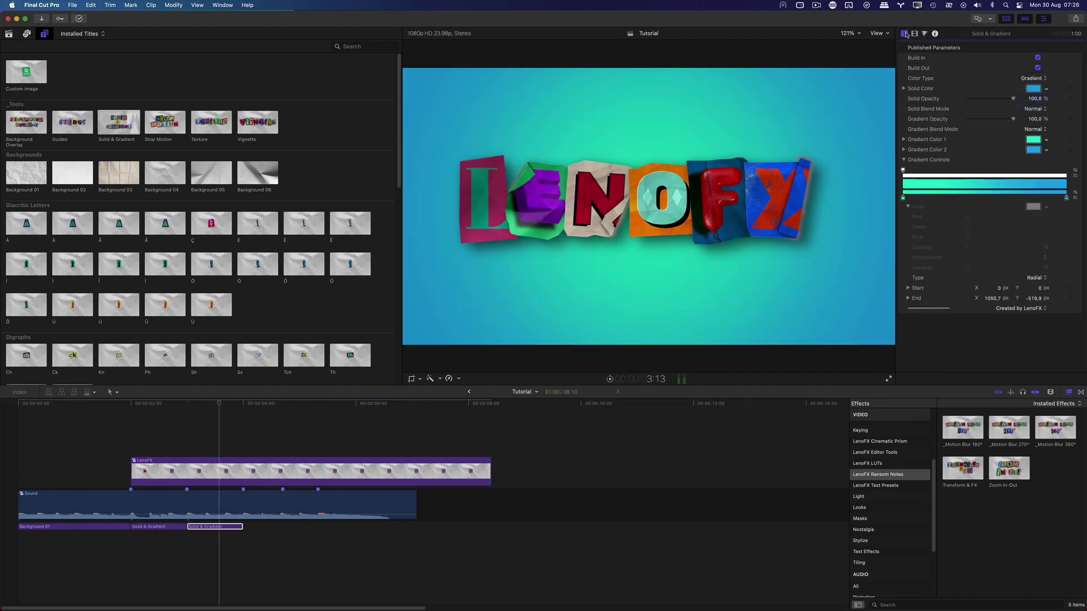
left_click(1033, 142)
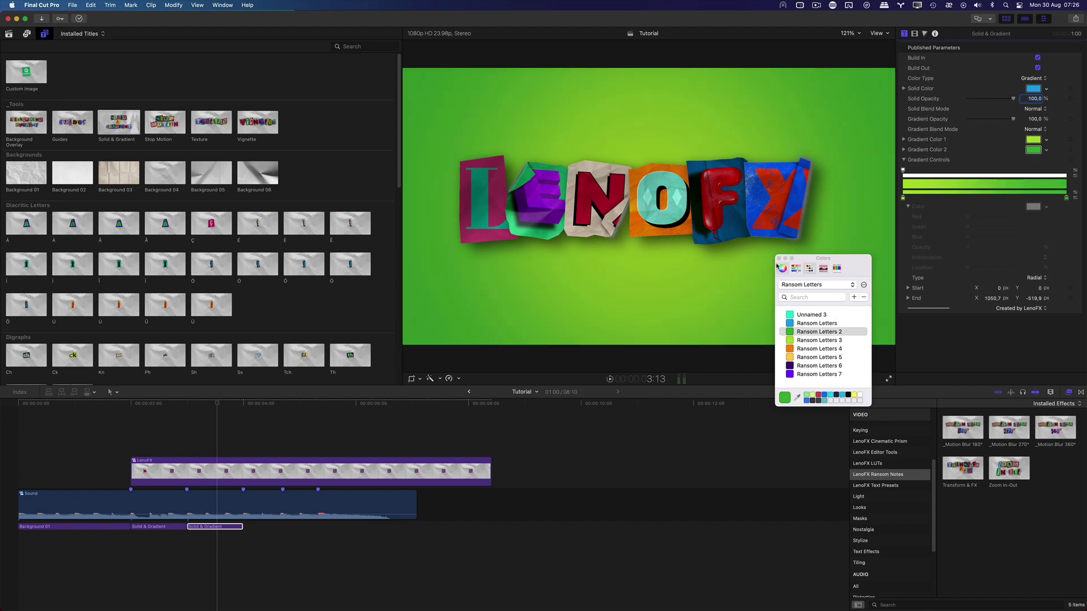
left_click_drag(225, 528, 263, 530)
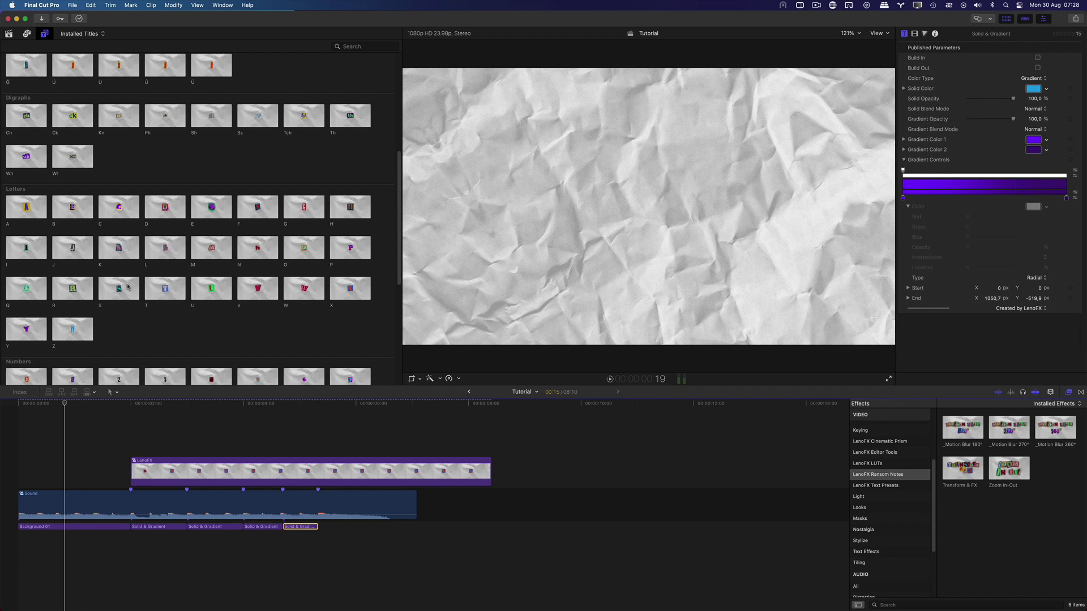
- Add the A and N letter titles at the timeline start and play the letters back
scroll(128, 287, "down", 1)
left_click_drag(26, 199, 23, 440)
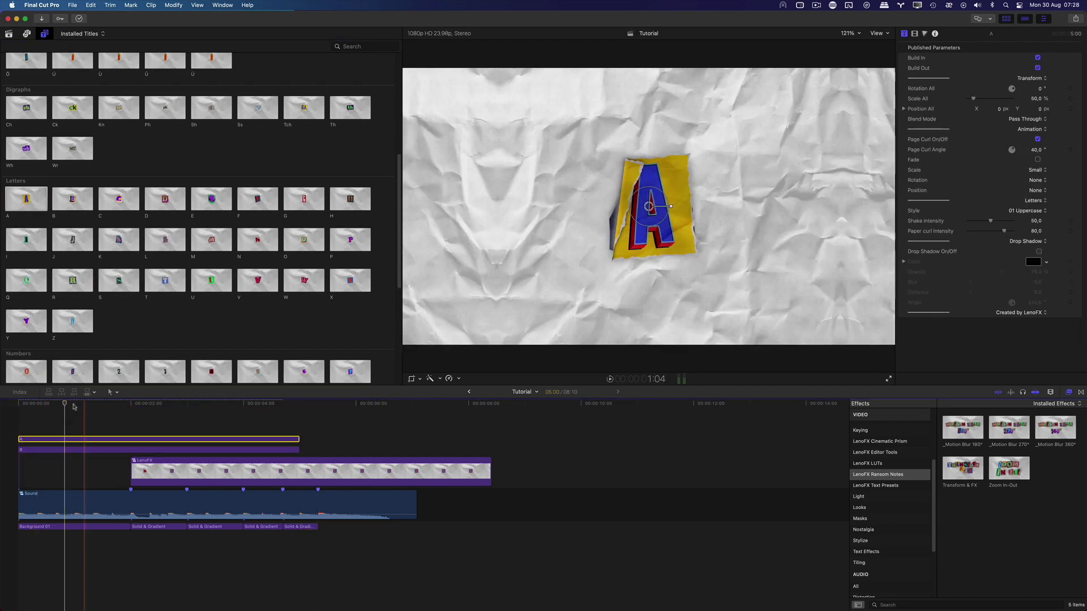
left_click(130, 450)
key("super+Up")
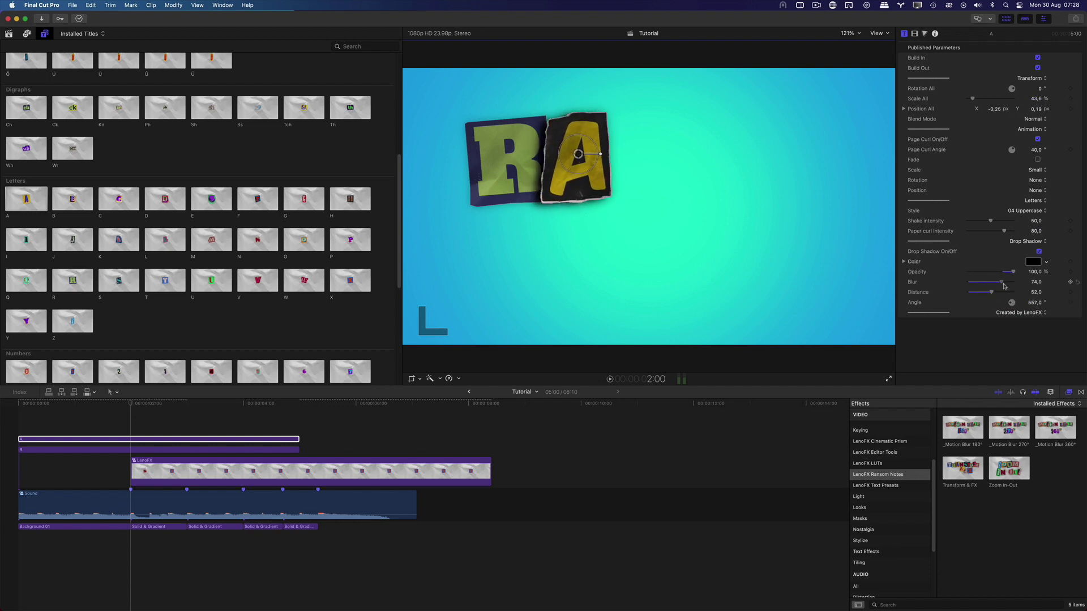
left_click_drag(257, 240, 34, 429)
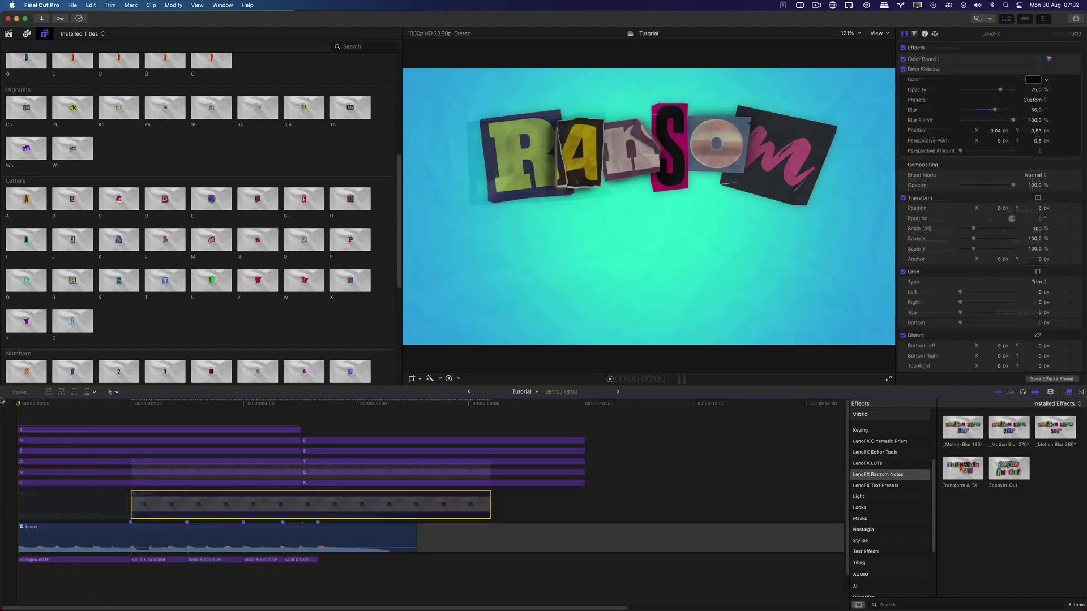
key("space")
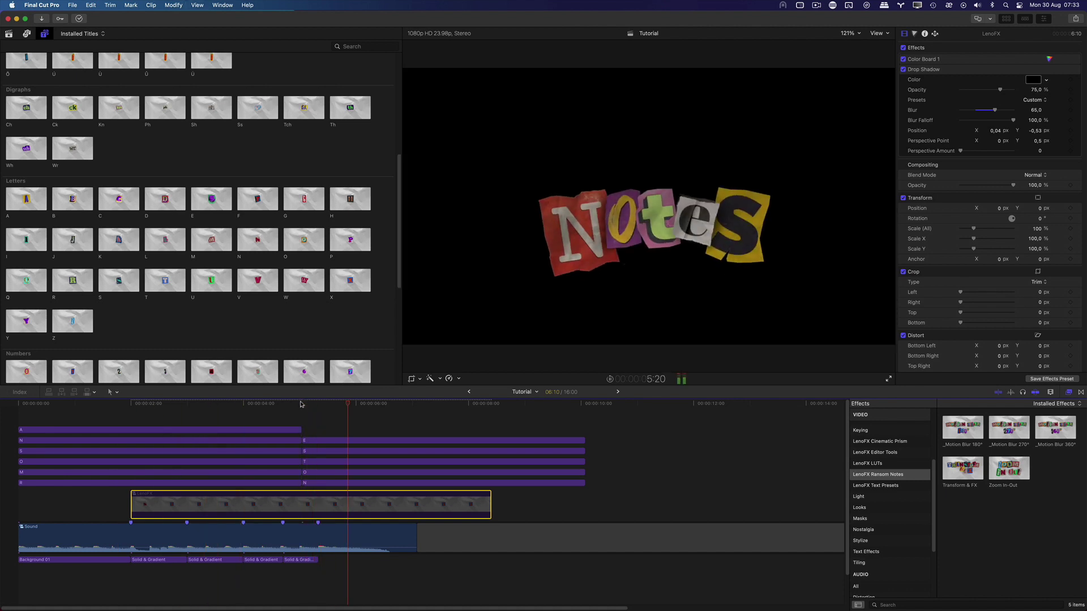
- Group the RANSOM letters and the NOTES letters into their own word compound clips
left_click_drag(211, 425, 187, 486)
right_click(182, 454)
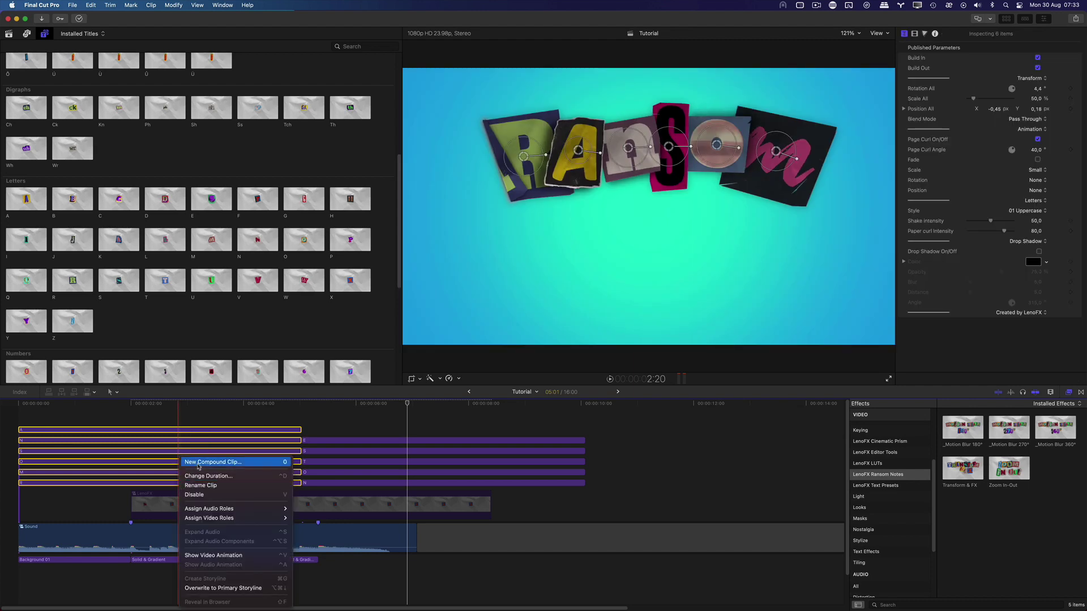
left_click(226, 464)
key("Return")
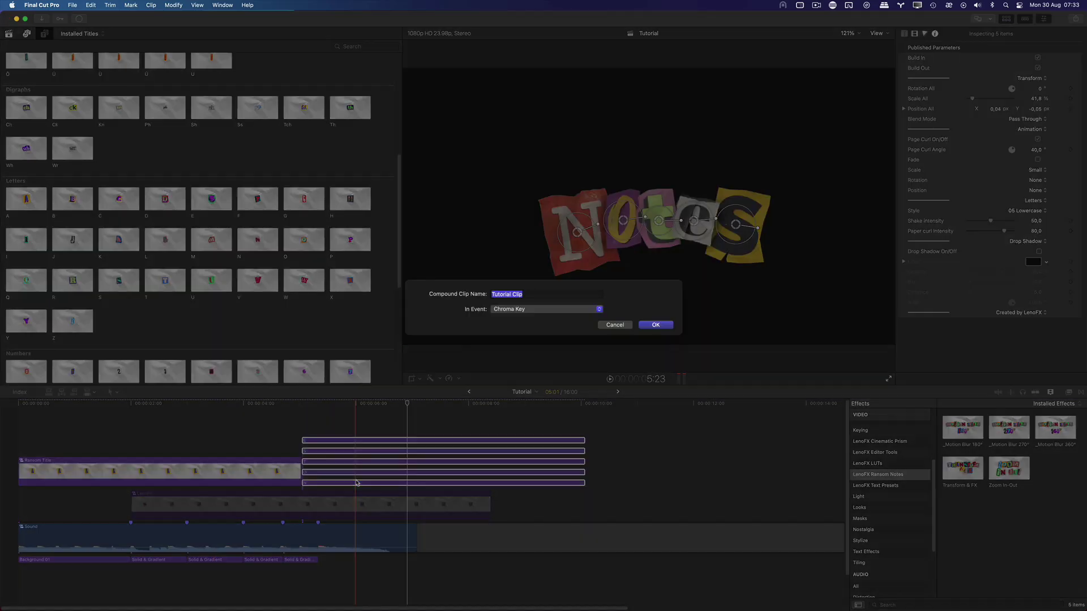
type("Notes Title")
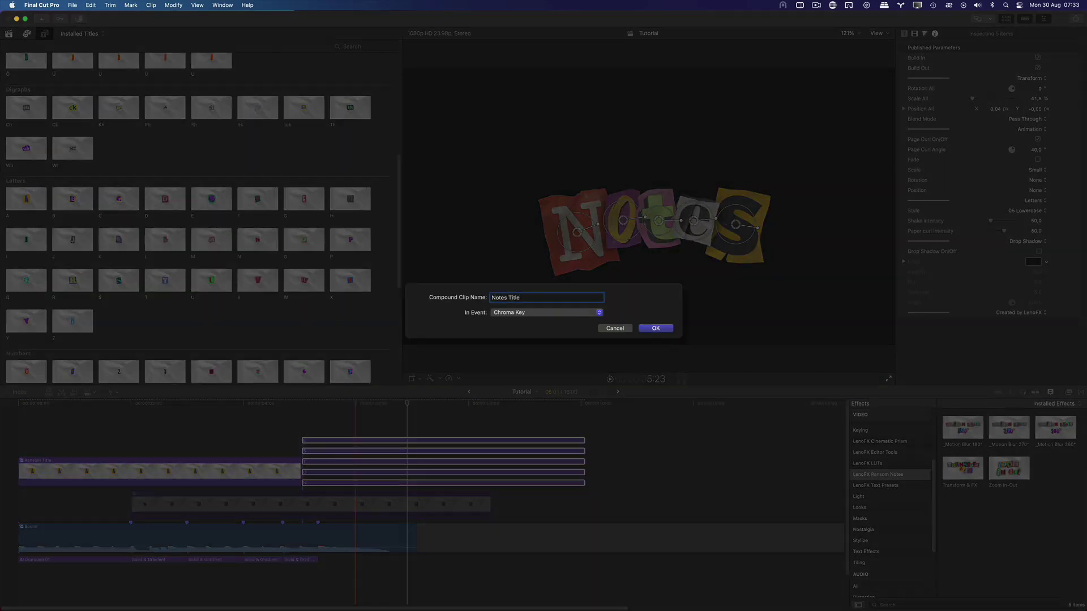
key("Return")
- Merge both word compound clips into one 'Ransom Notes Title' compound clip
left_click(136, 471, "super")
right_click(134, 437)
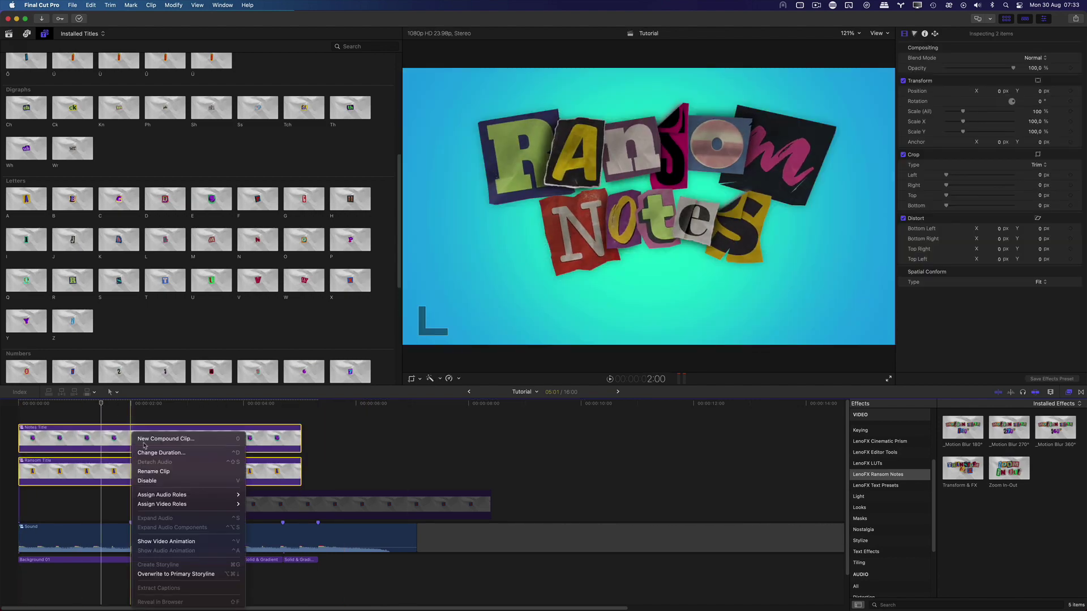
left_click(145, 440)
key("Return")
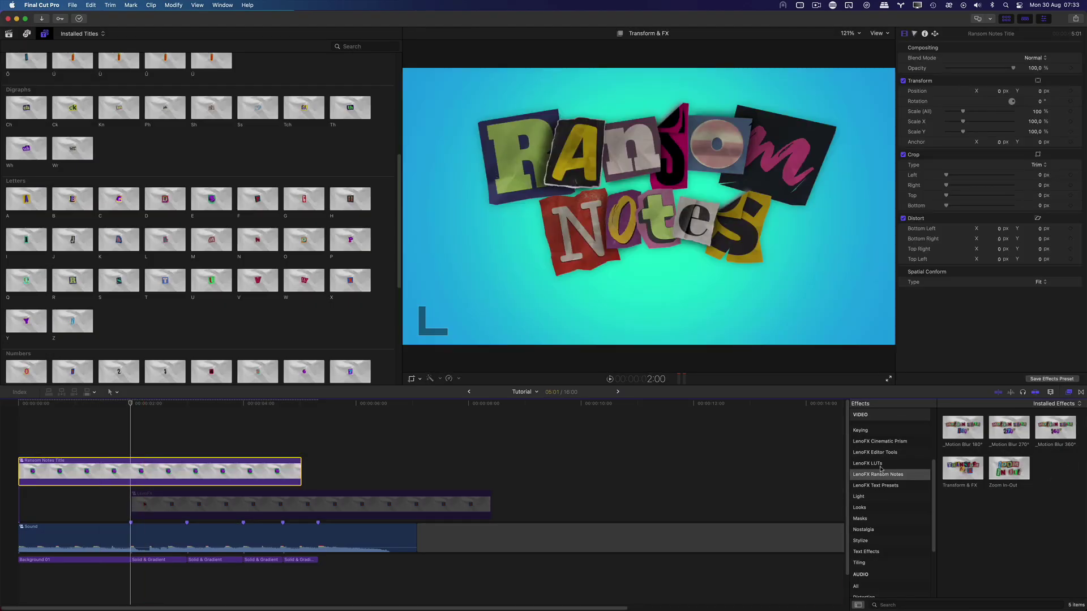
- Apply Transform & FX to the Ransom Notes Title, show video scopes, and raise brightness to 1,81
left_click_drag(963, 469, 187, 476)
left_click(1039, 79)
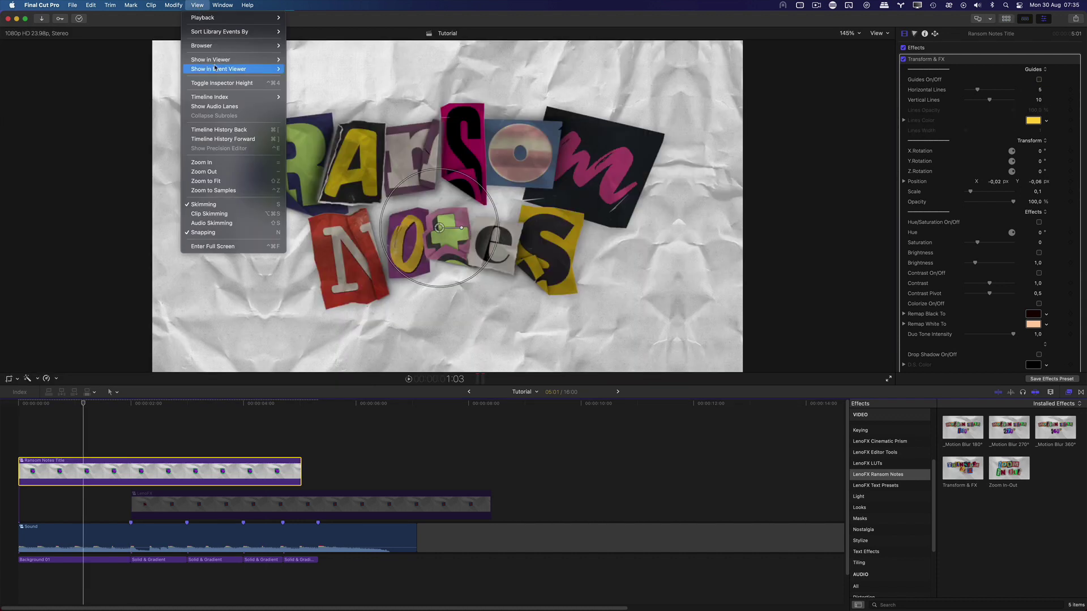
left_click(299, 83)
scroll(974, 239, "down", 1)
left_click(1038, 237)
left_click_drag(974, 248, 992, 268)
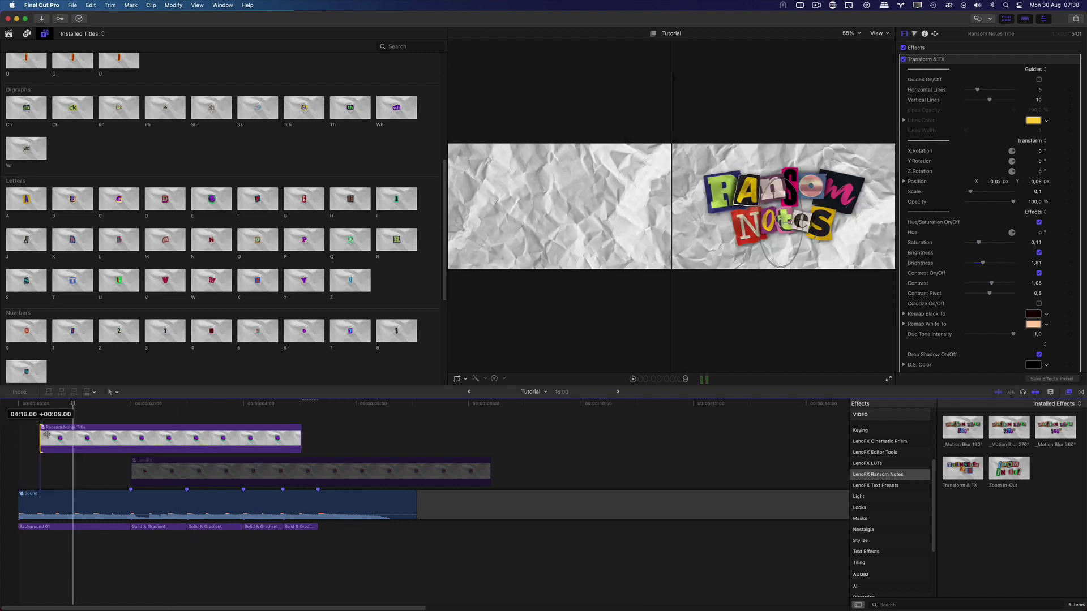
- Connect the IMG photo clips and move the LenoFX title above them at 00:00:02:00
left_click(127, 406)
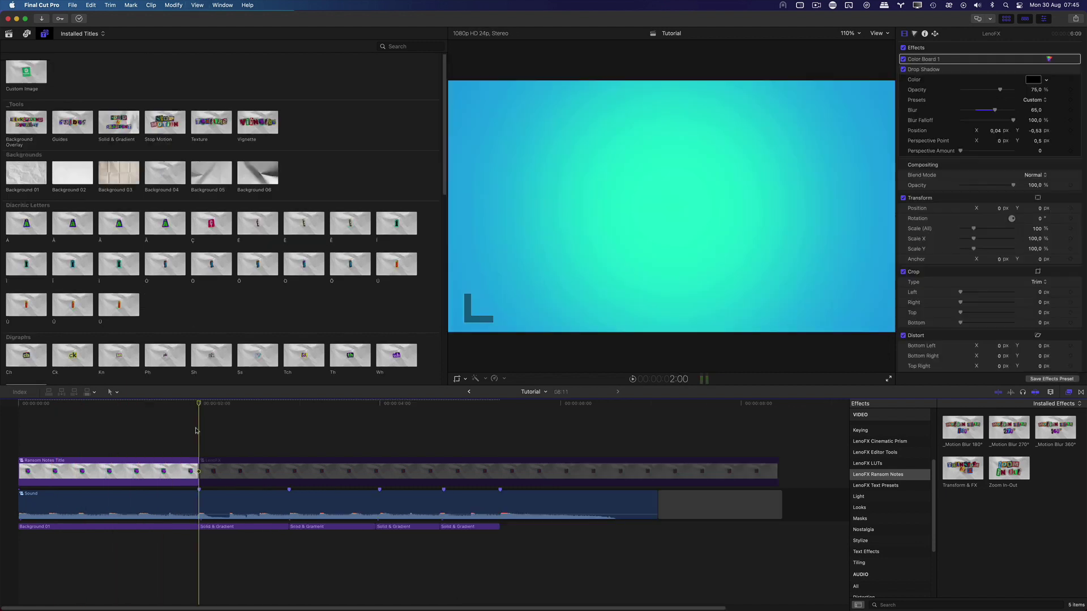
key("alt+v")
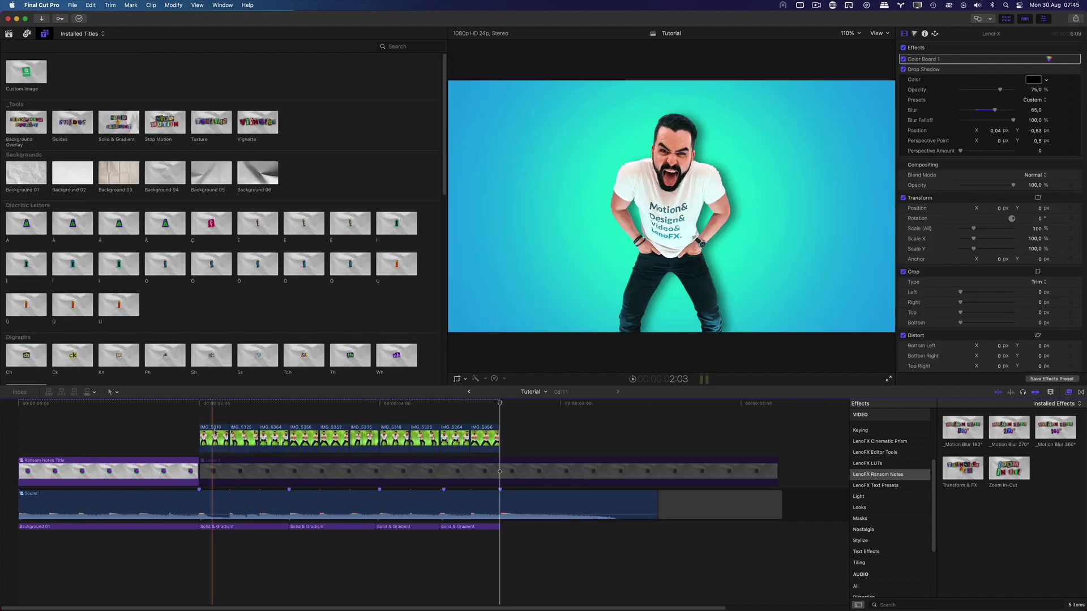
left_click_drag(274, 406, 199, 406)
left_click(229, 473)
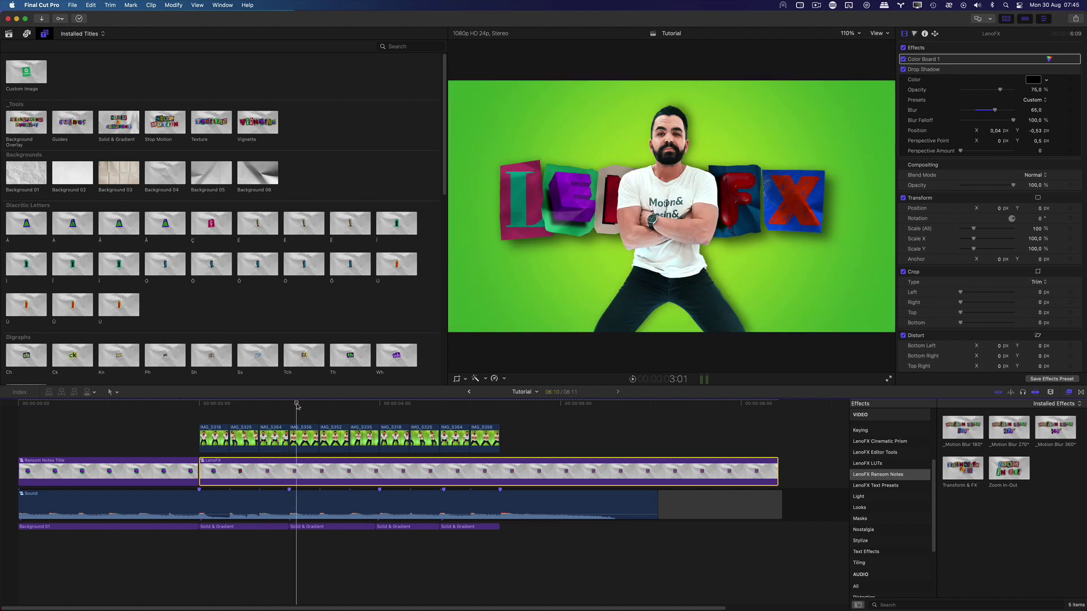
left_click_drag(220, 462, 283, 436)
left_click(200, 404)
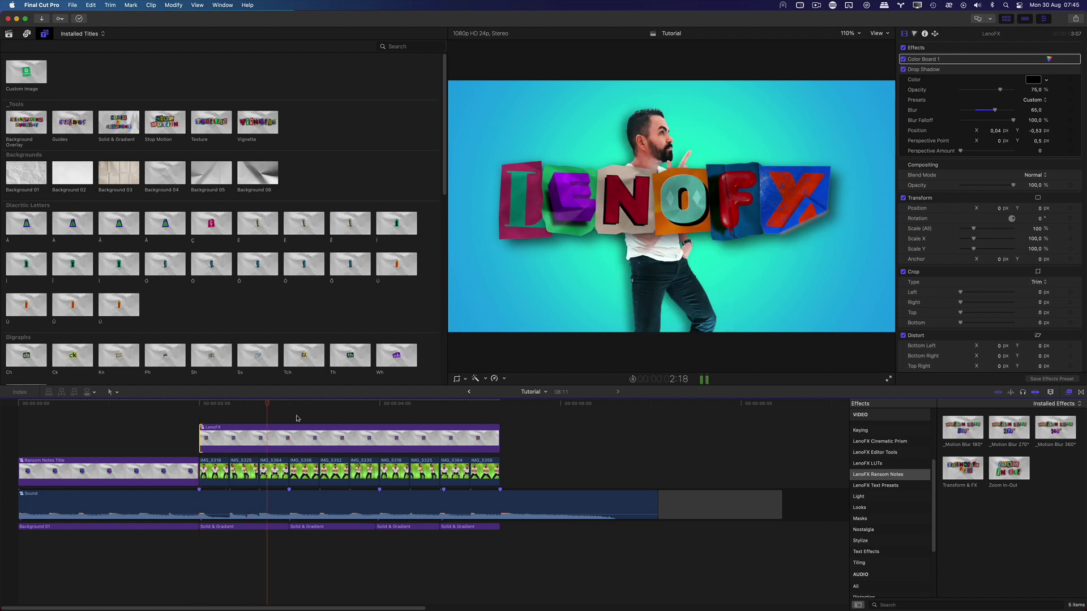
- Shrink the LenoFX title with Transform & FX and turn off the alignment guides
left_click(296, 437)
double_click(962, 469)
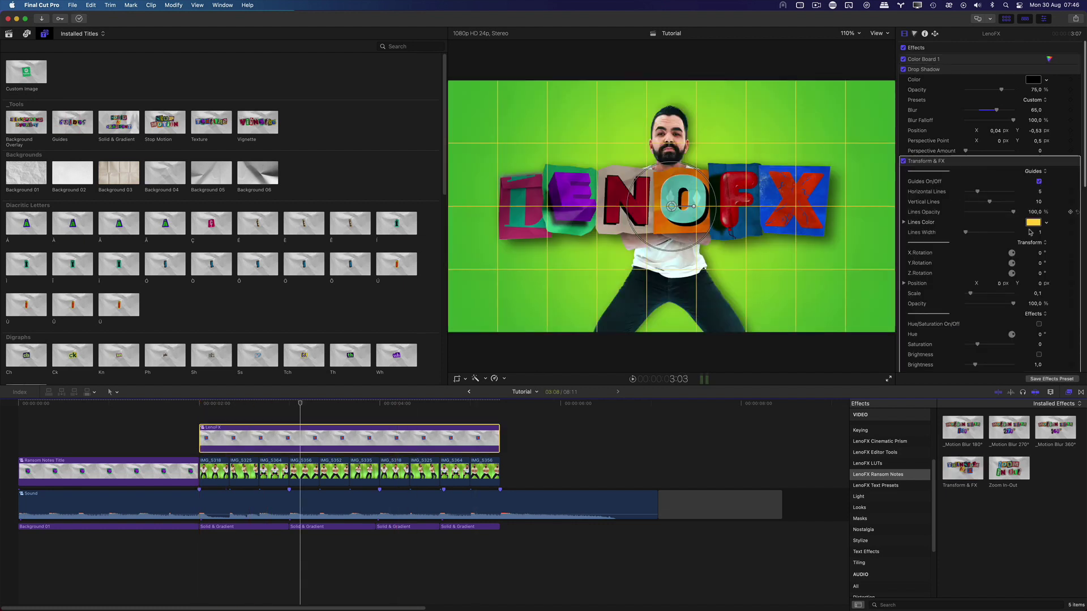
left_click_drag(970, 293, 969, 294)
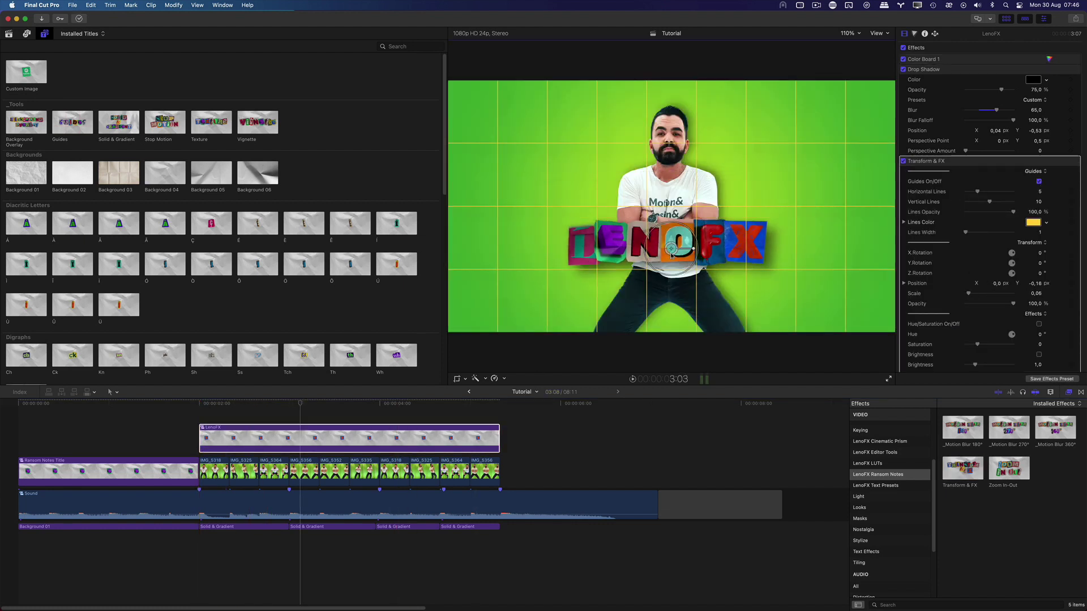
left_click(1039, 182)
- Blade the LenoFX title at four photo changes to split it into pieces
key("b")
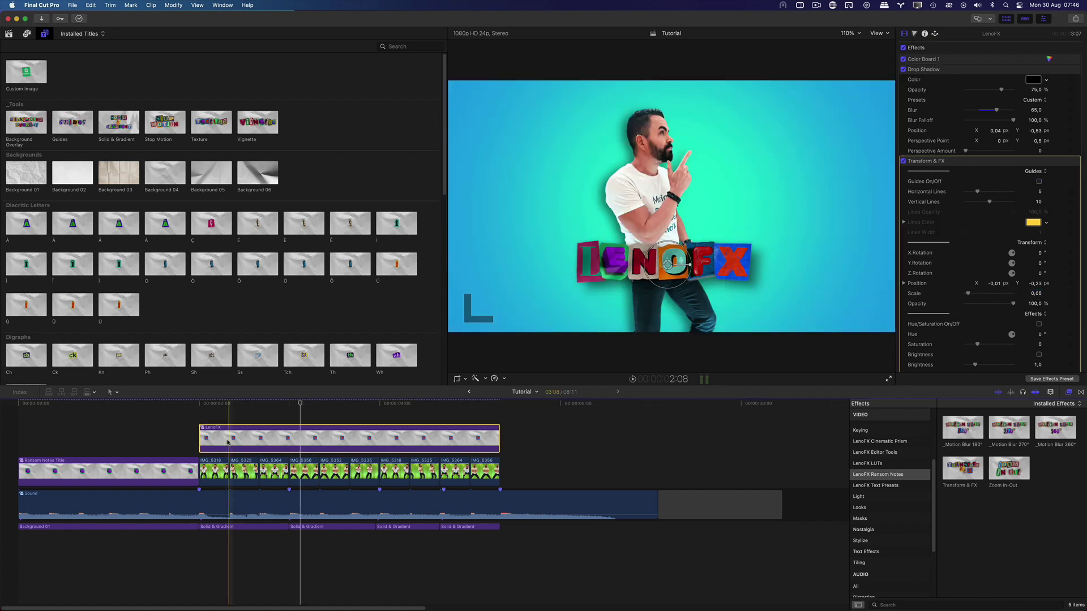
left_click(228, 439)
left_click(274, 438)
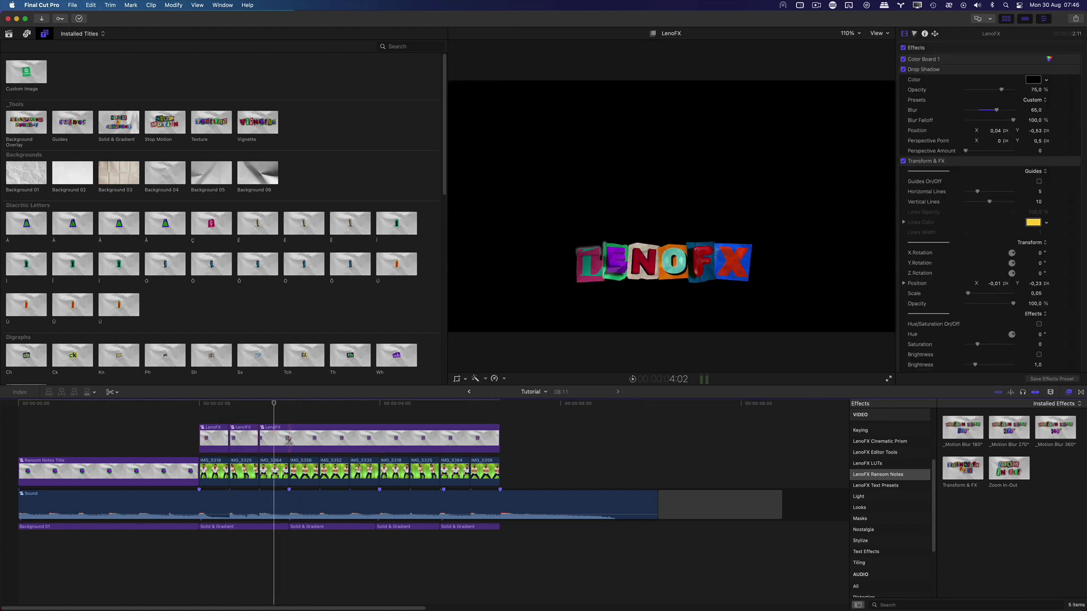
left_click(380, 439)
left_click(441, 438)
key("a")
- Reposition the second and fifth title pieces to new spots, then select all six pieces
left_click(245, 438)
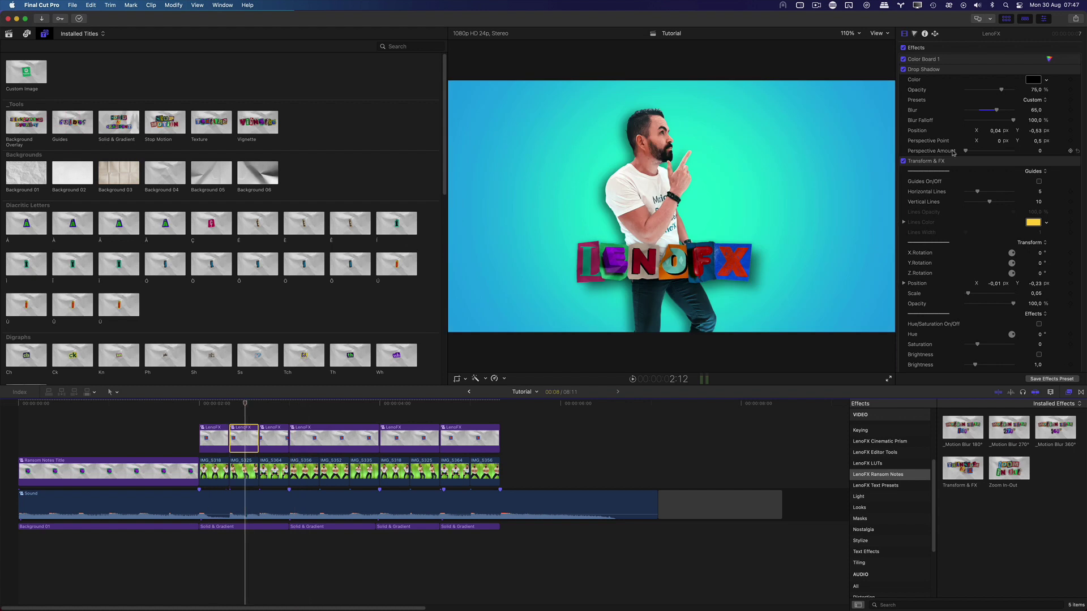
left_click_drag(665, 262, 810, 127)
key("super+Right")
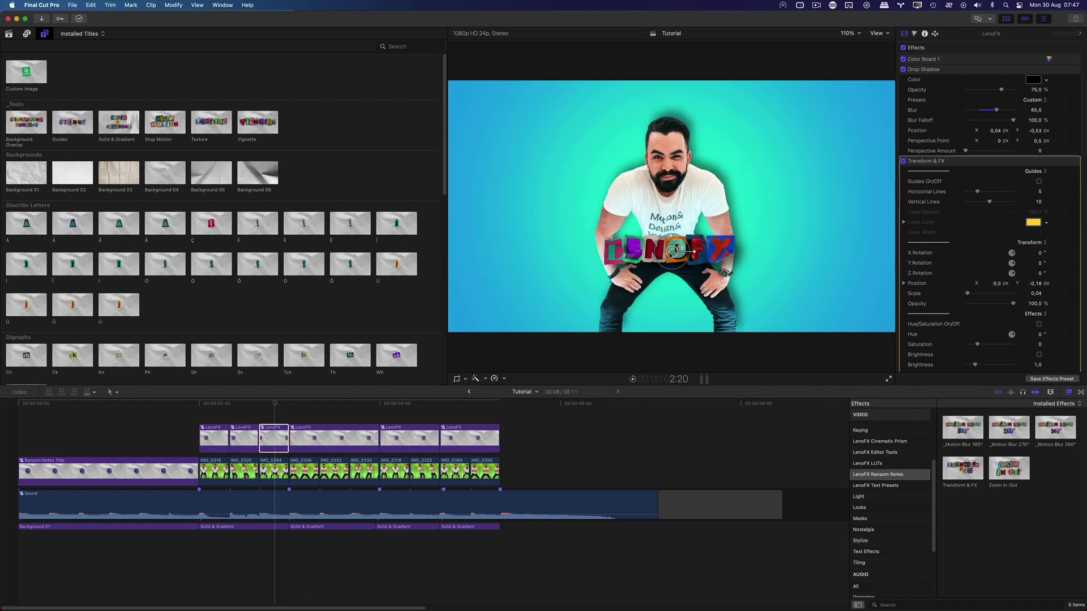
left_click(317, 439)
left_click(409, 439)
left_click_drag(679, 252, 796, 208)
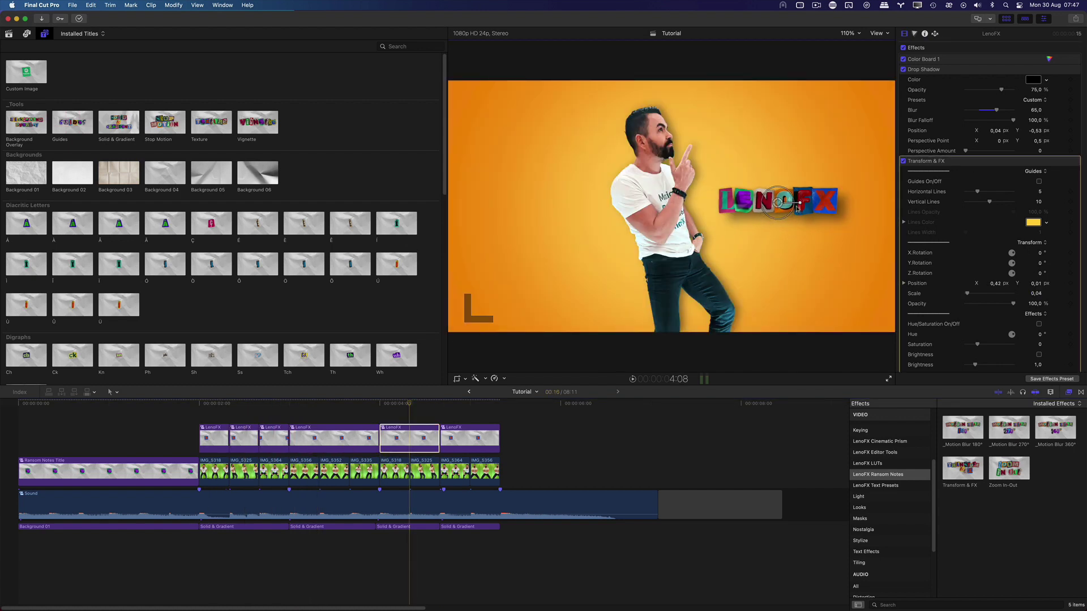
left_click_drag(504, 420, 198, 448)
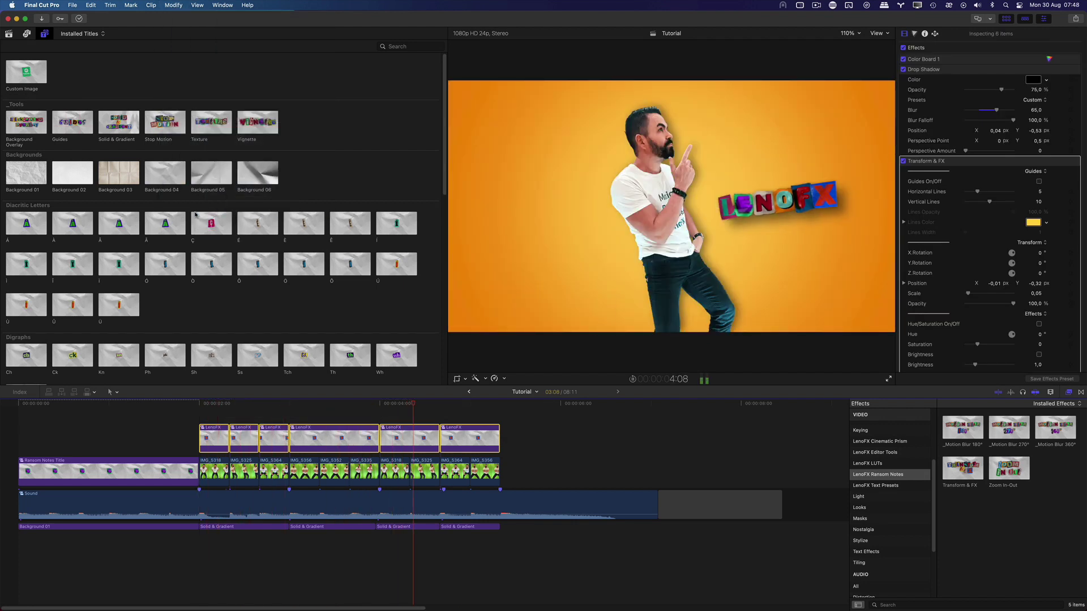
key("/")
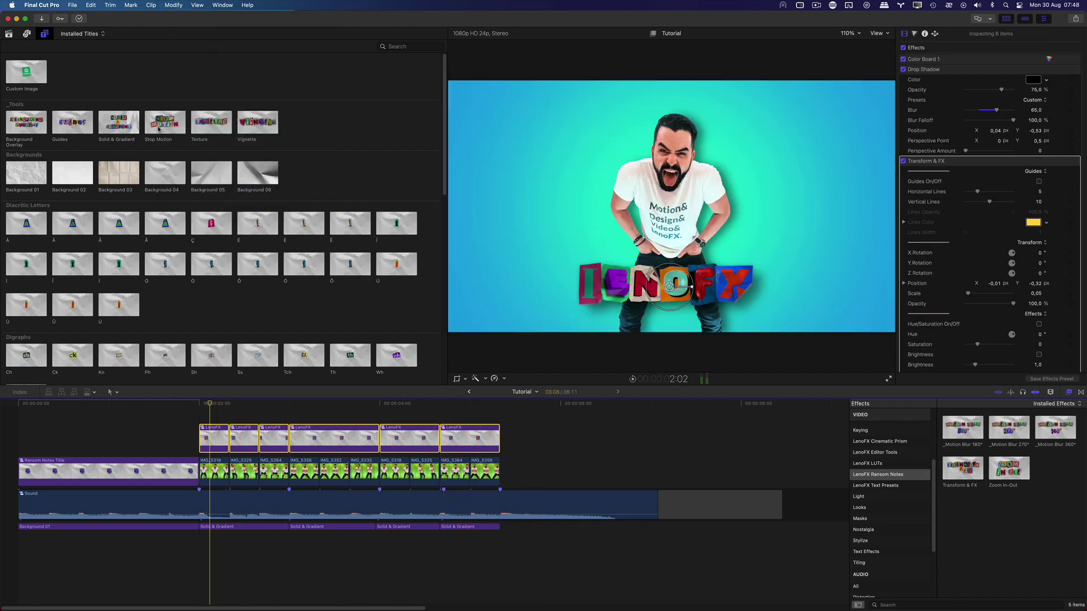
- Place Stop Motion above the LenoFX clips, trim it to 3:08 ending with them, and play
left_click_drag(230, 296, 202, 417)
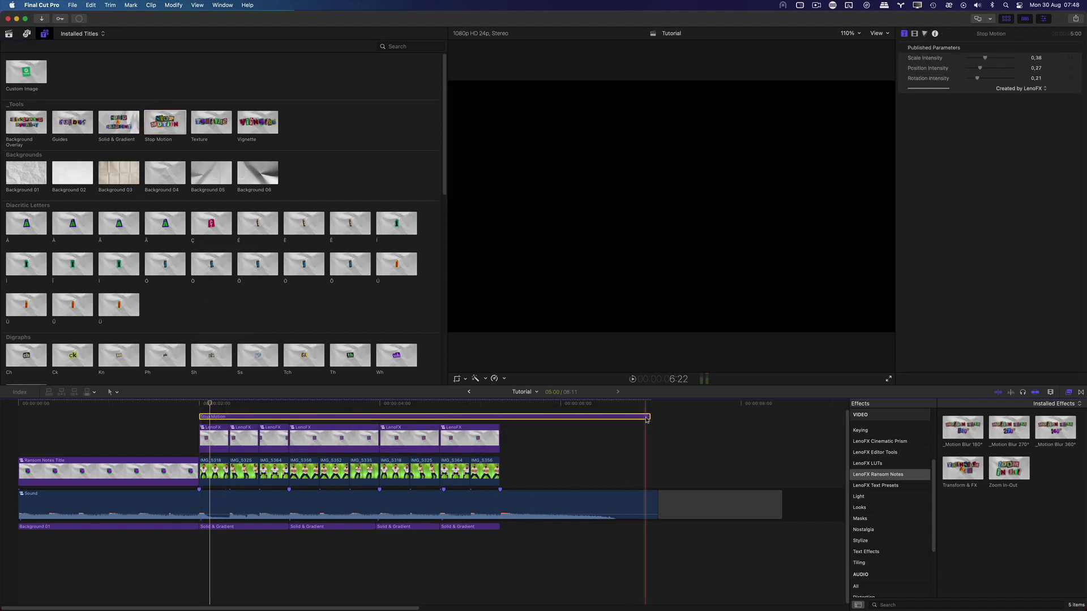
left_click_drag(647, 417, 569, 416)
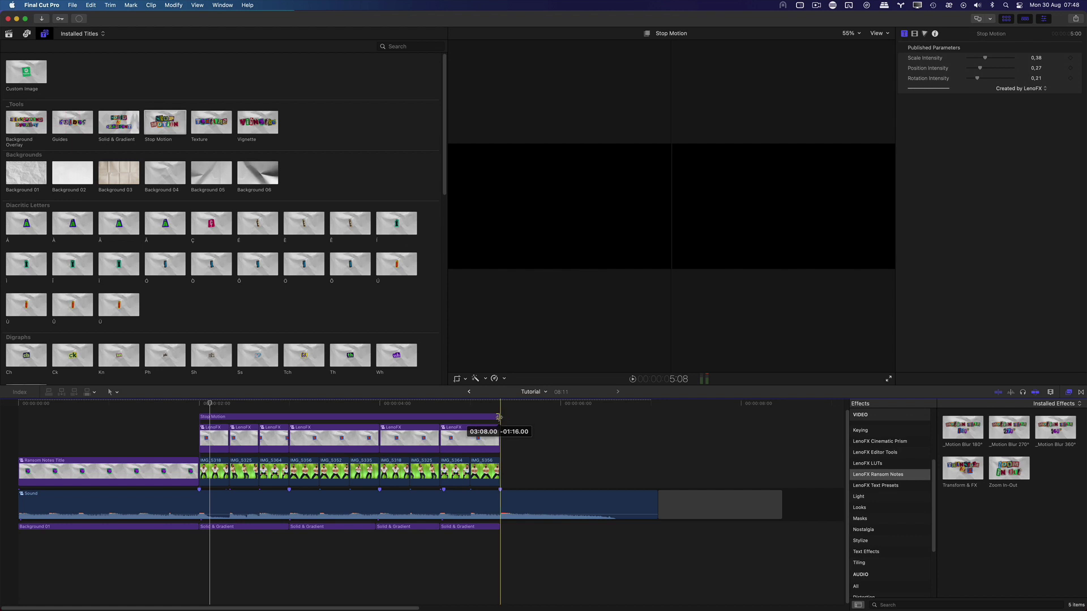
left_click_drag(498, 417, 498, 417)
left_click(202, 409)
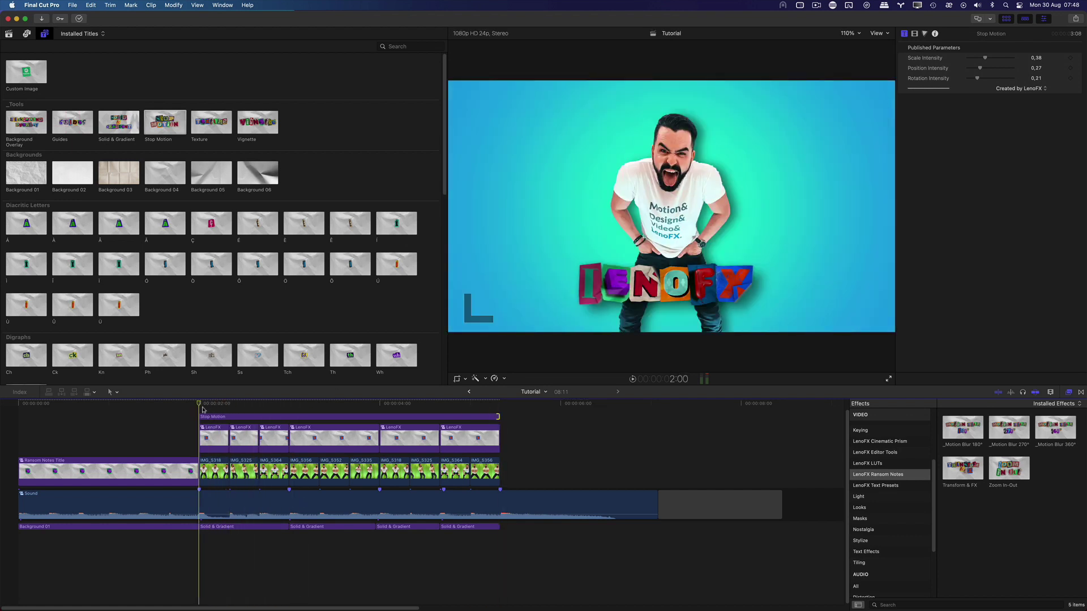
key("space")
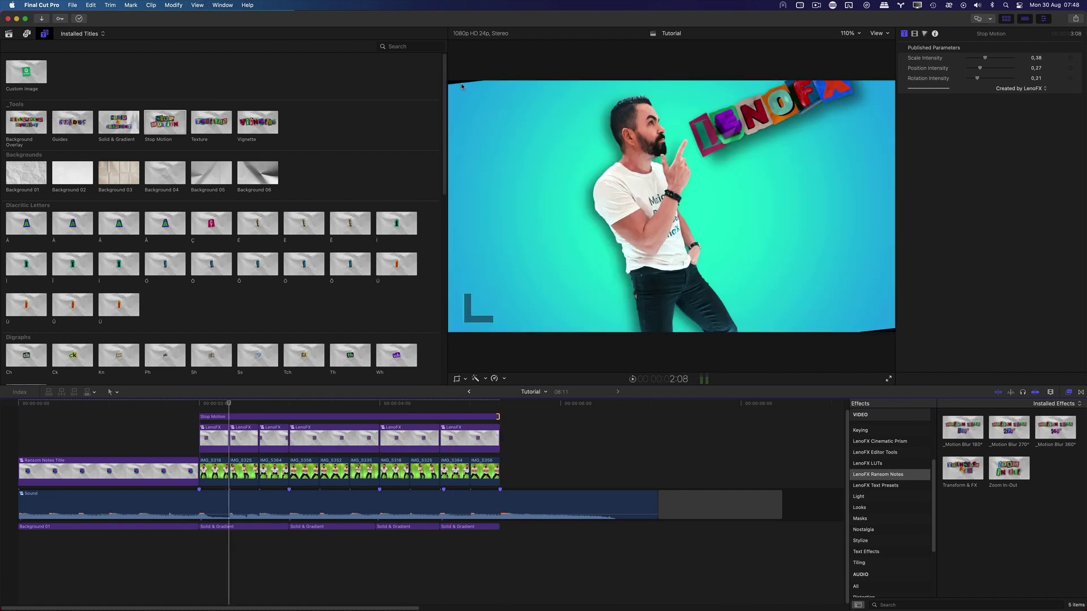
- Nest the Stop Motion, LenoFX and photo clips into a compound clip named 'GreenScreen'
key("super+shift+a")
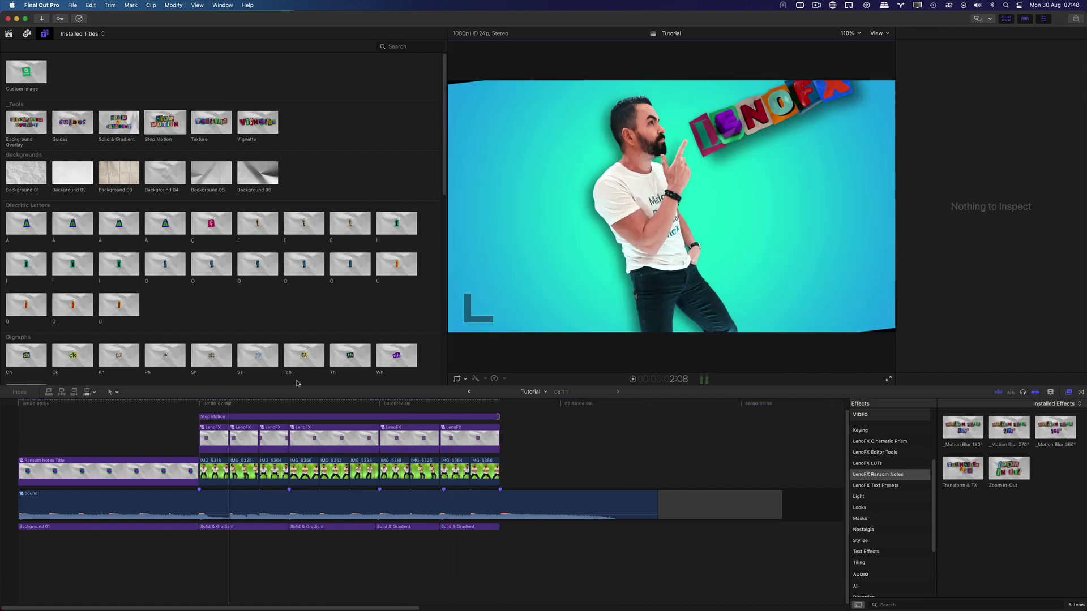
left_click(203, 416)
left_click_drag(509, 422, 218, 478)
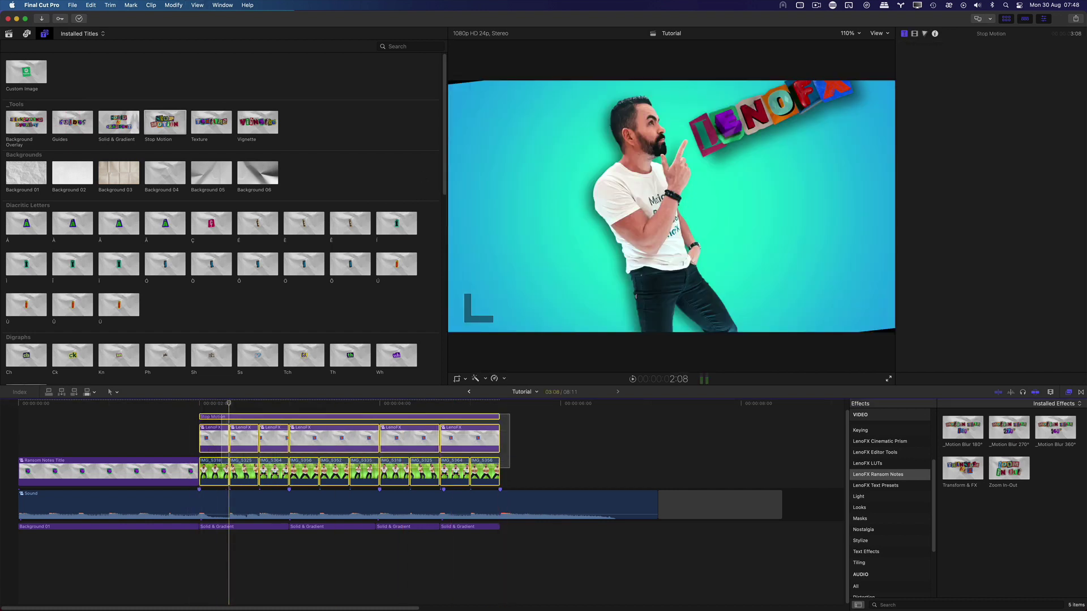
right_click(217, 454)
key("Escape")
key("alt+g")
type("GreenScreen")
key("Return")
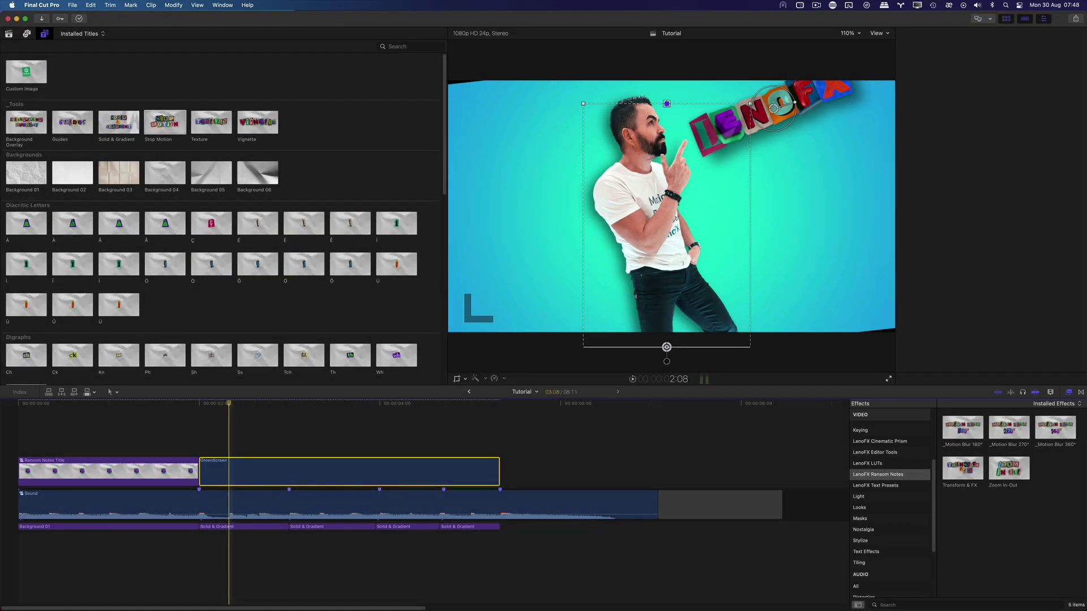
- Open the GreenScreen compound clip and select the Stop Motion clip inside it
left_click(204, 405)
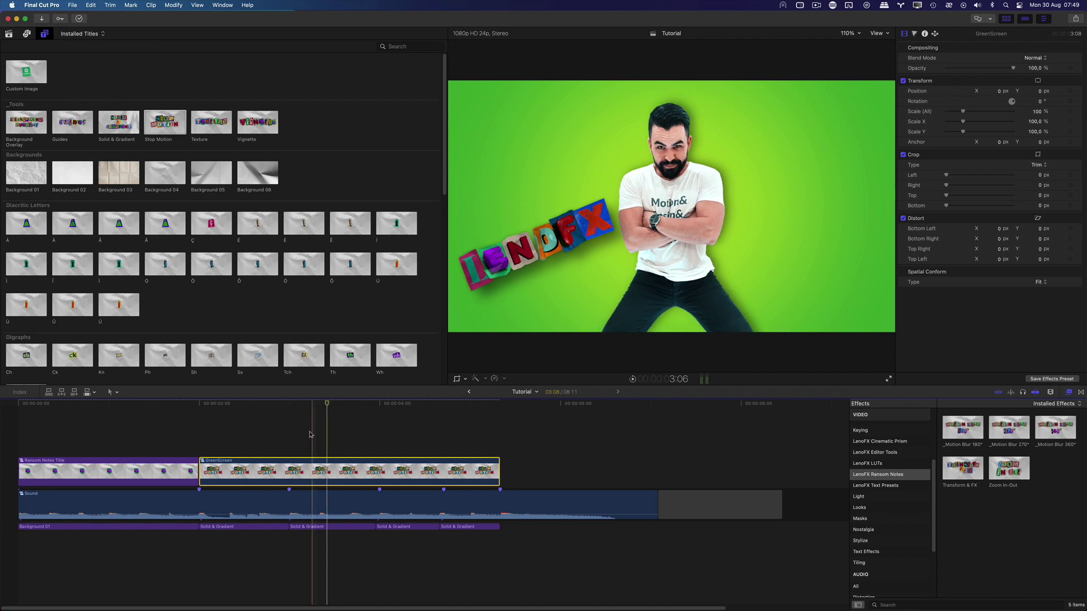
double_click(309, 471)
left_click(170, 450)
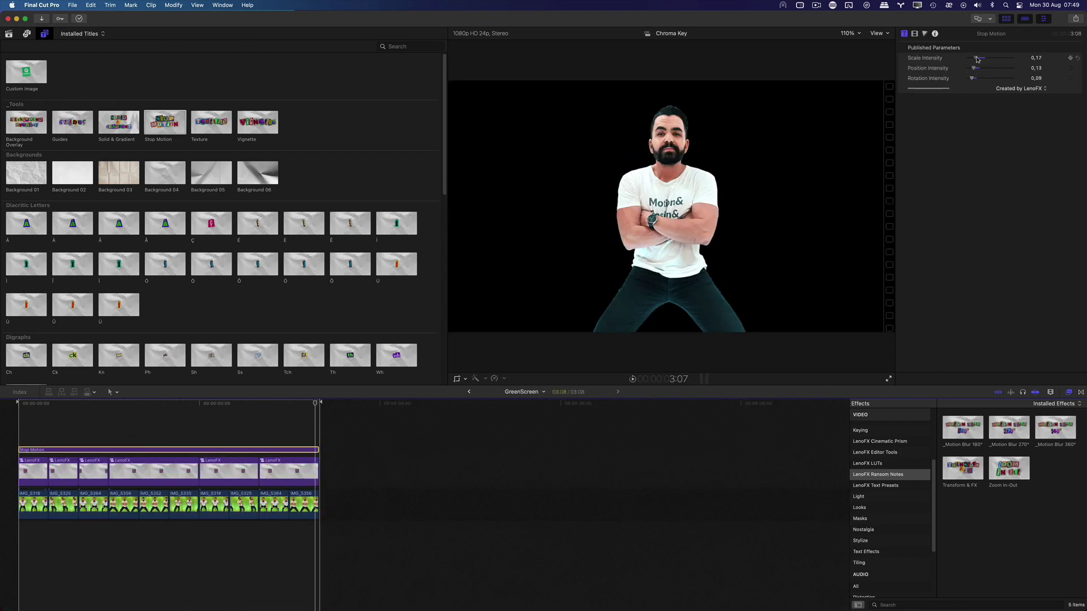
- Play the toned-down stop motion, then return to the Tutorial project timeline
key("space")
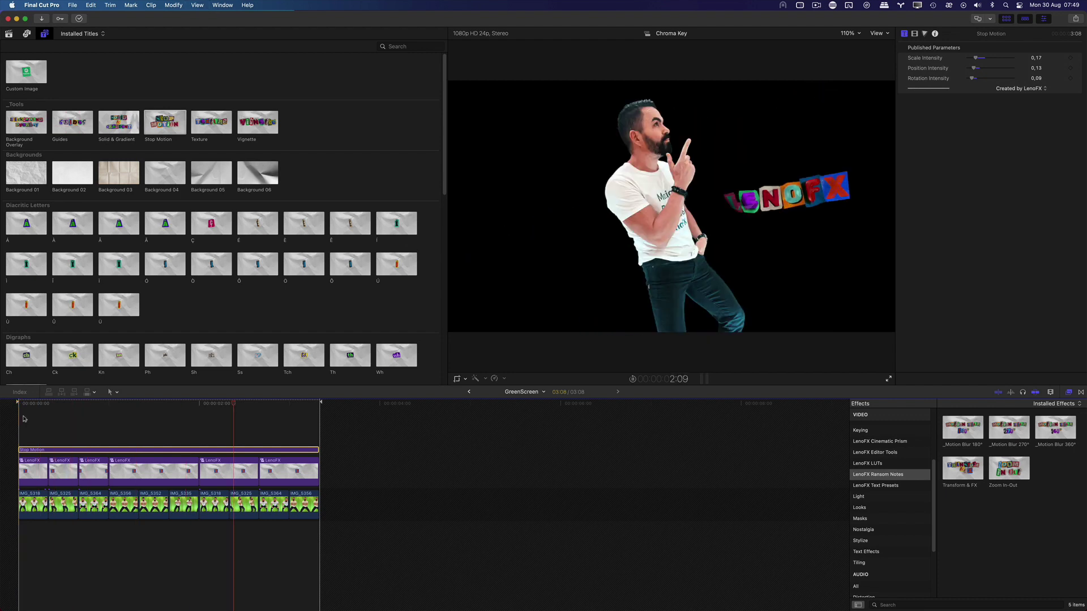
left_click(469, 392)
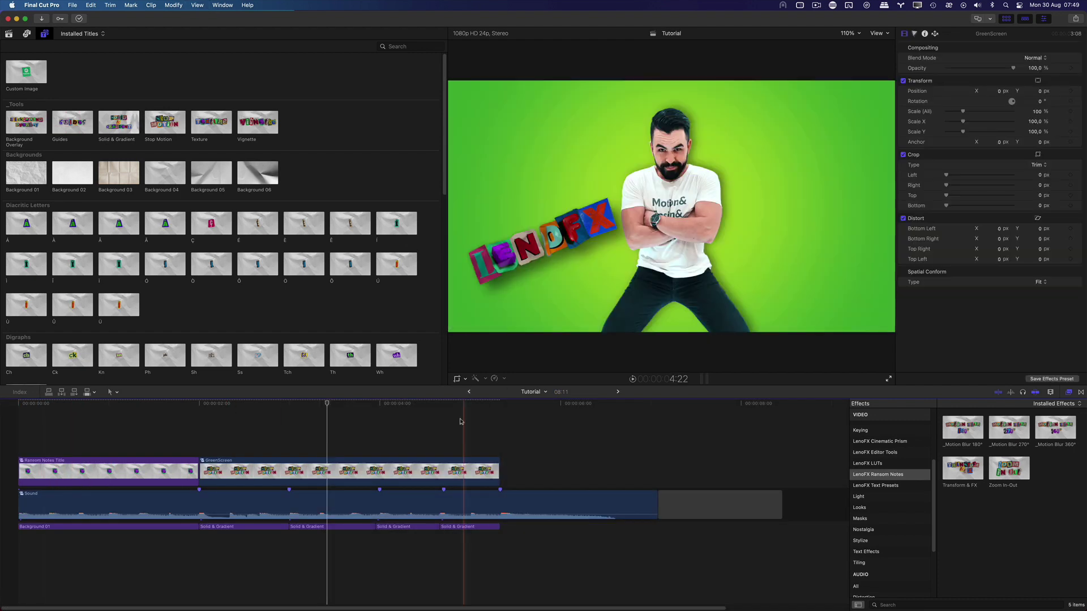
- Trim Texture to GreenScreen's end, lower opacity to 3,52%, enable Bad Film, and play from start
left_click_drag(649, 450, 499, 449)
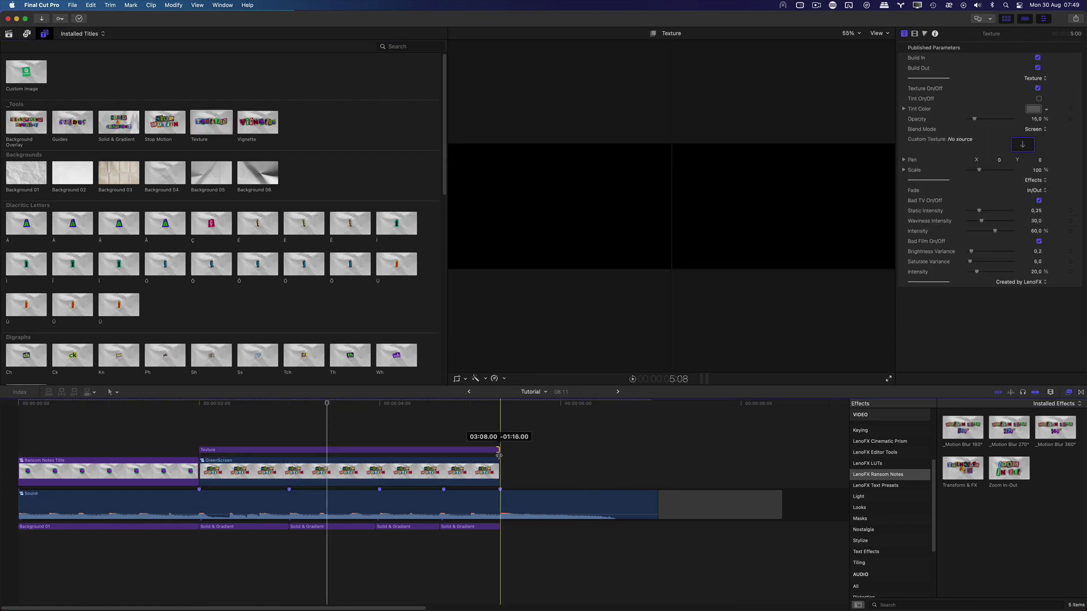
left_click_drag(994, 120, 973, 120)
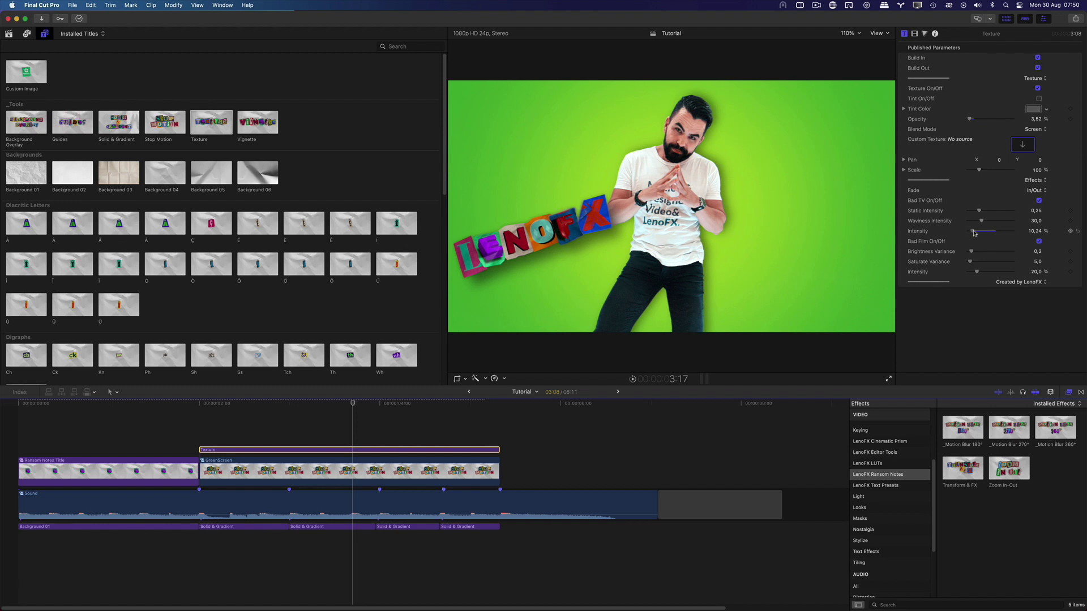
left_click(1039, 241)
key("Home")
key("space")
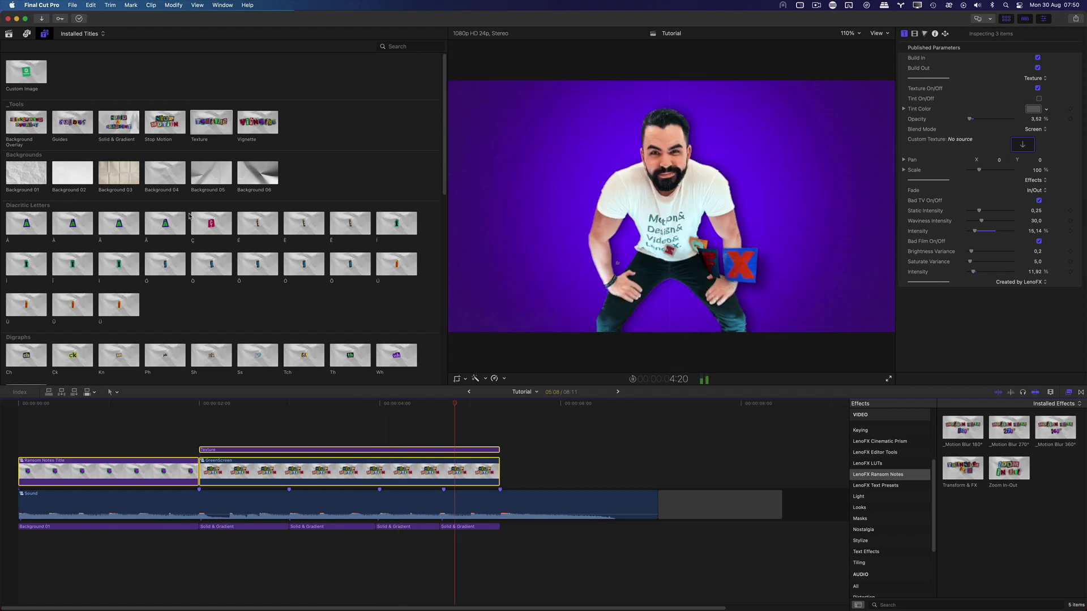
- Slip the Ransom Notes Title animation +16 frames and play it from its start
left_click(63, 473)
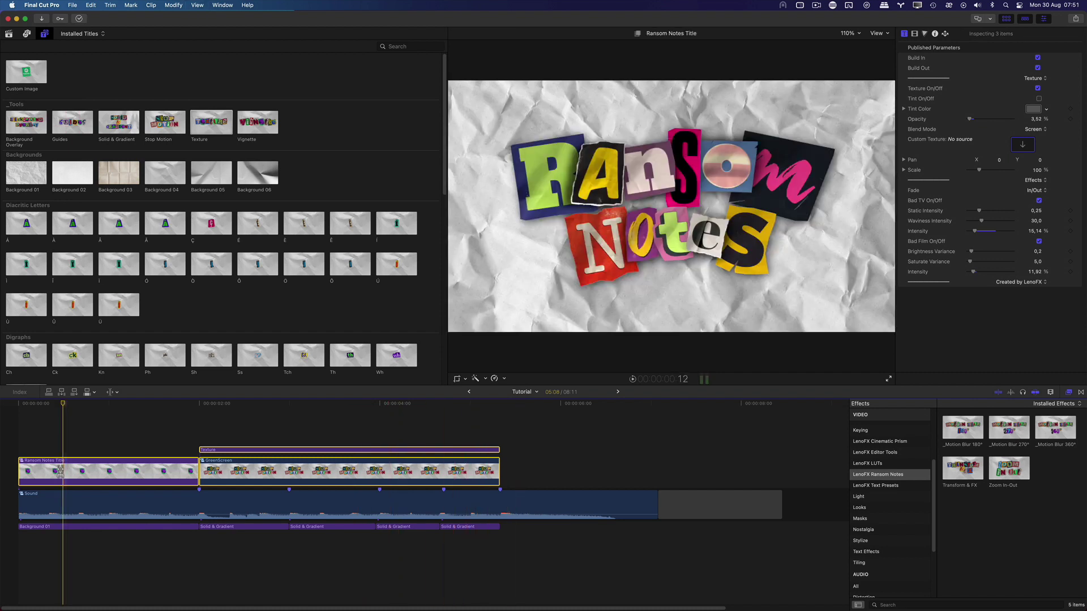
left_click_drag(60, 471, 152, 467)
left_click_drag(178, 466, 177, 466)
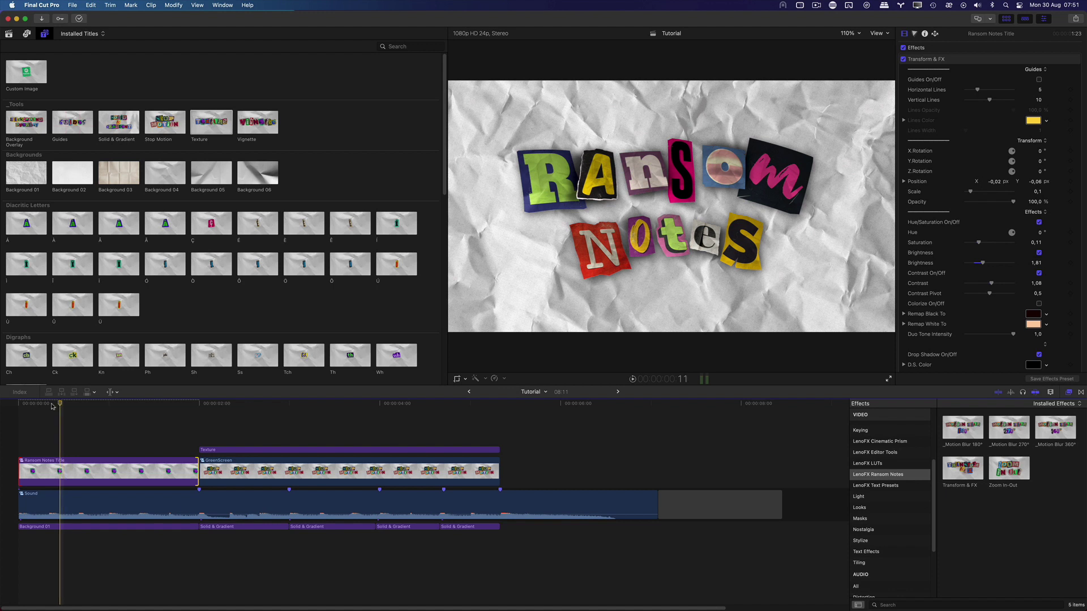
left_click(71, 467)
key("/")
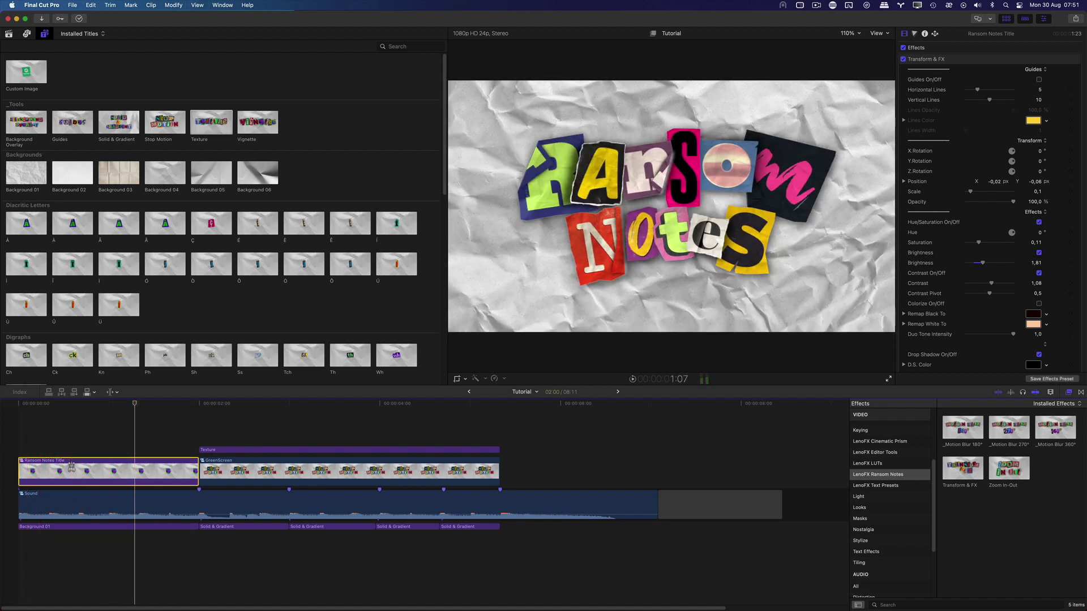
- Inside the Ransom Notes title, delay the letters A, N, S, O and M by one frame each
double_click(71, 467)
left_click(51, 483)
left_click(45, 440)
key("period")
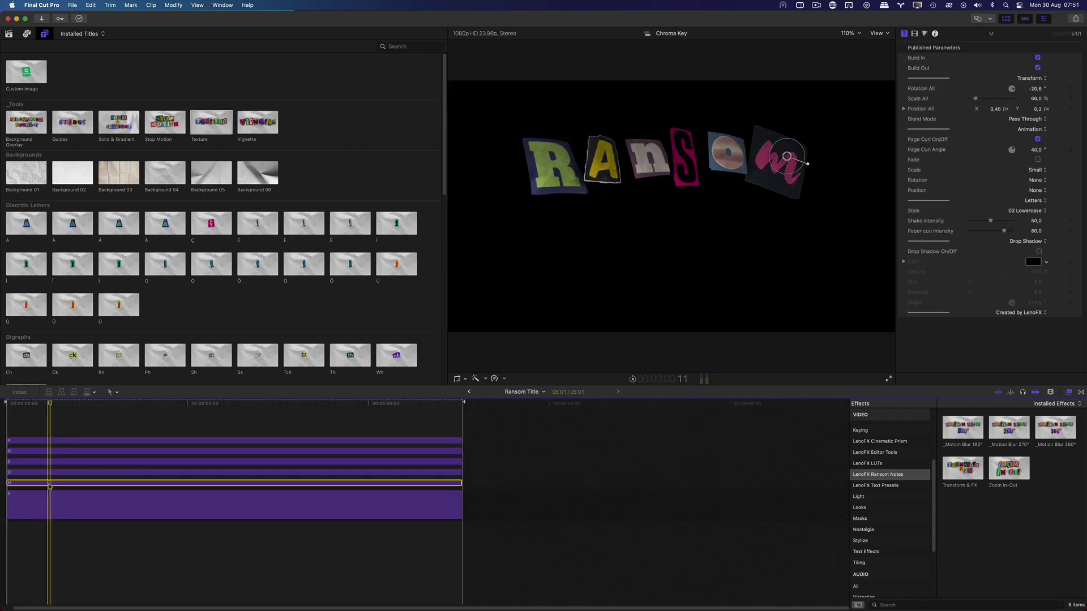
left_click(42, 450)
key("period")
key("period")
left_click(40, 461)
key("period")
key("period")
key("period")
left_click(34, 474)
key("period")
key("period")
key("period")
key("period")
left_click(34, 483)
key("period")
key("period")
key("period")
key("period")
key("period")
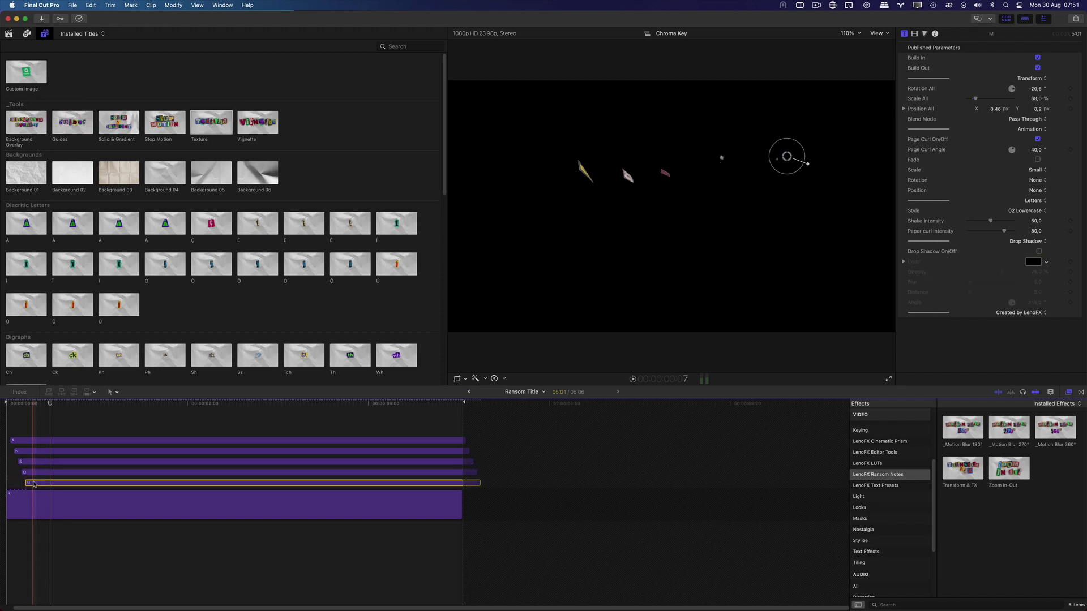
- In the Notes Title compound, delay the S letter by one frame
left_click(468, 392)
left_click(24, 462)
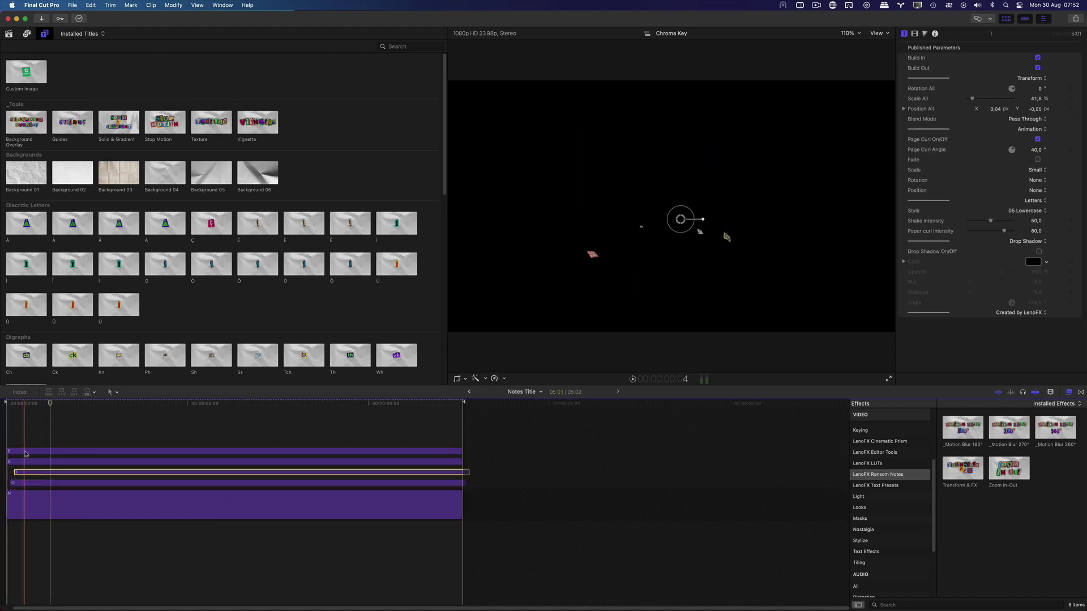
key("period")
key("super+bracketleft")
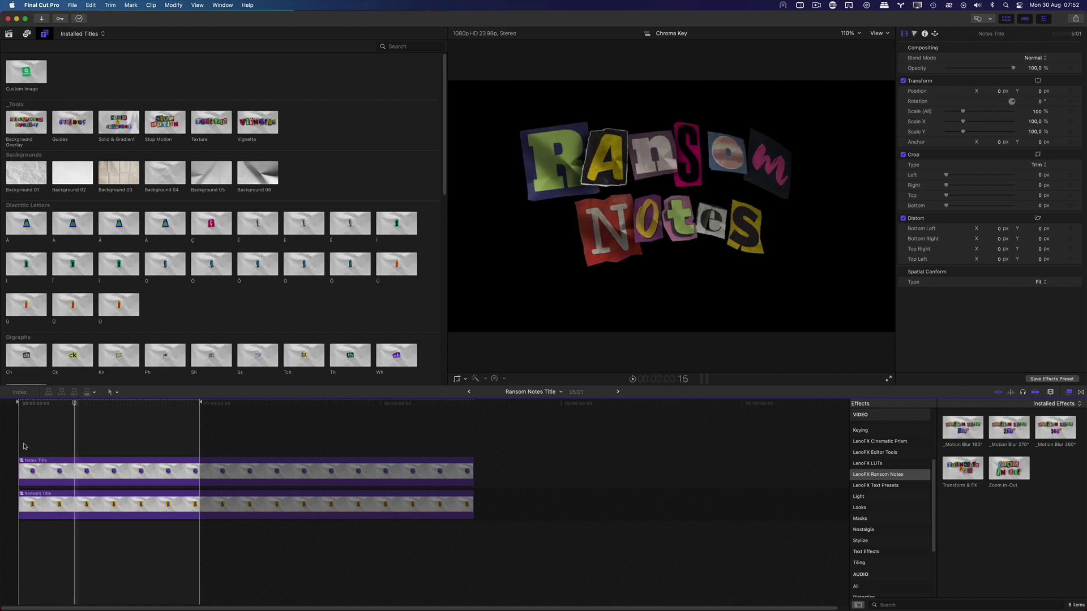
- Move the Notes Title clip a frame later, preview the animation, and return to Tutorial
left_click(25, 470)
key("period")
key("period")
key("period")
key("period")
key("period")
key("period")
key("space")
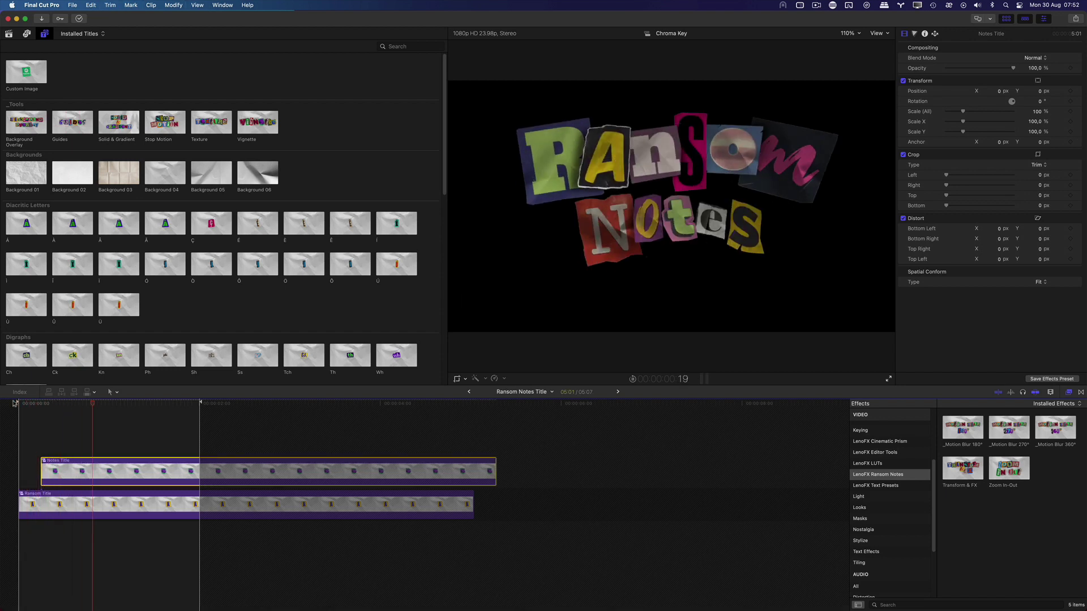
left_click(468, 391)
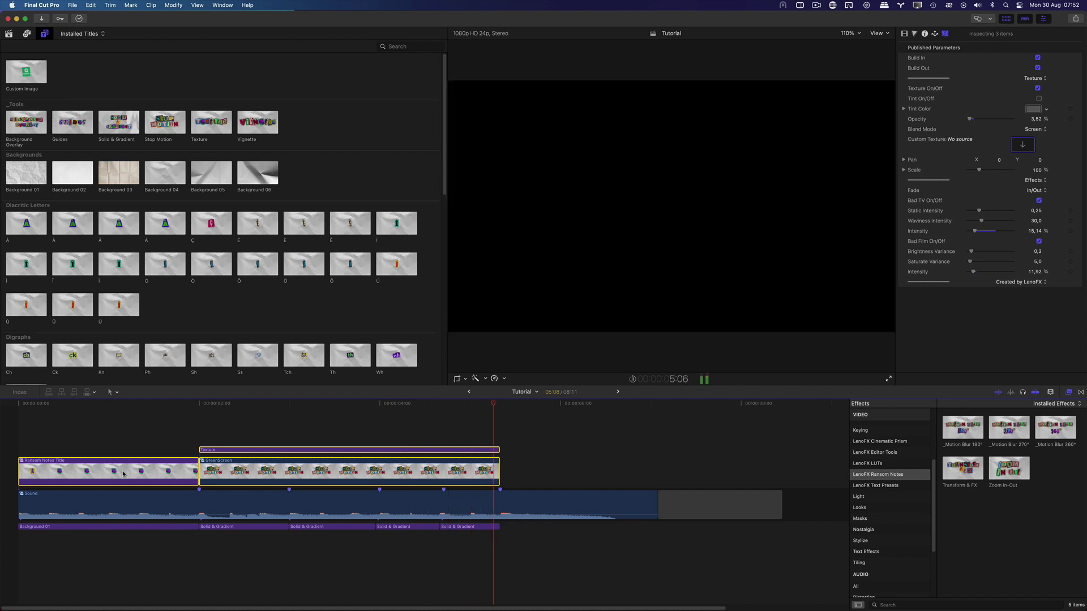
- Set GreenScreen's Stop Motion Scale Intensity to 0,11, then replay Tutorial from the start
double_click(299, 482)
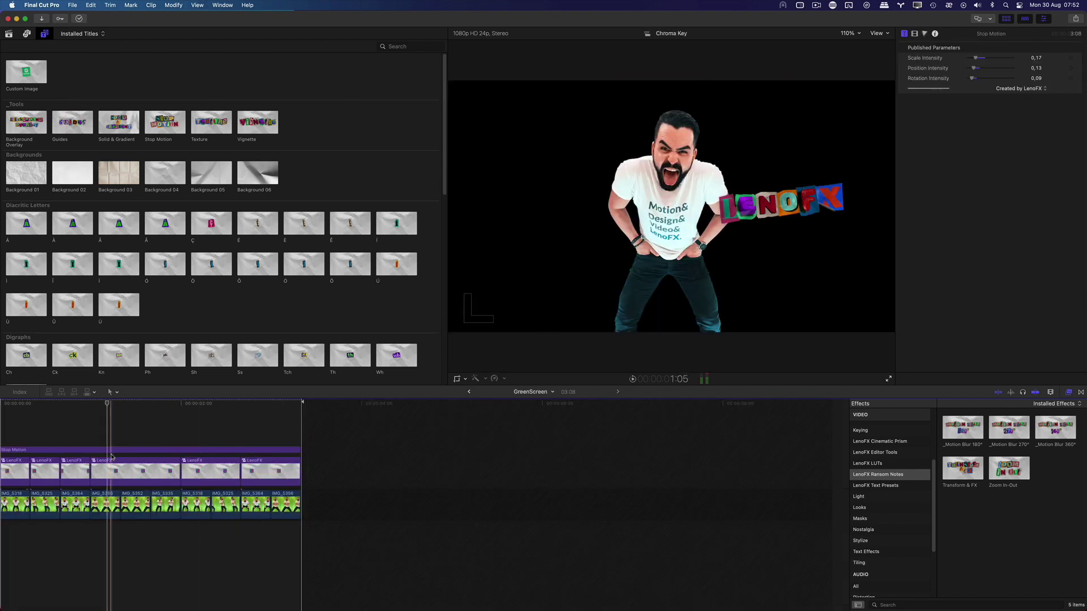
left_click_drag(977, 59, 975, 60)
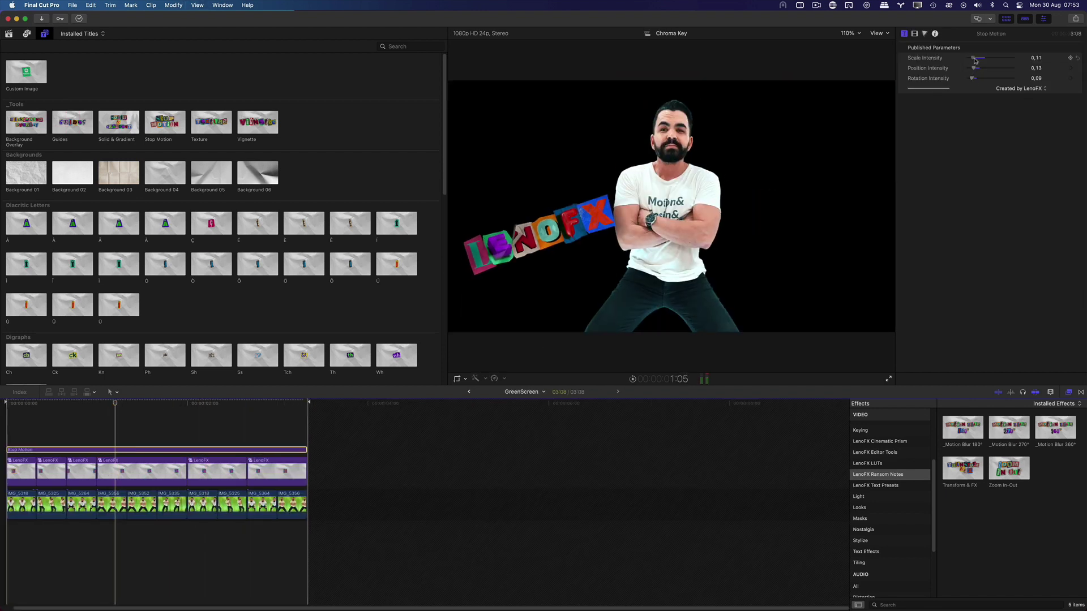
left_click(468, 392)
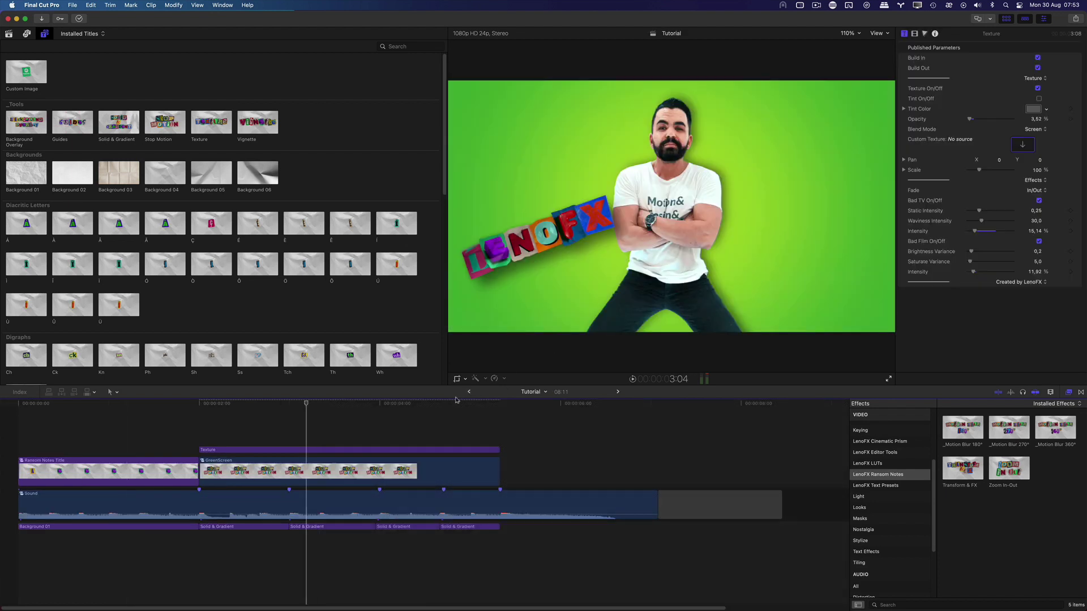
left_click(15, 403)
key("space")
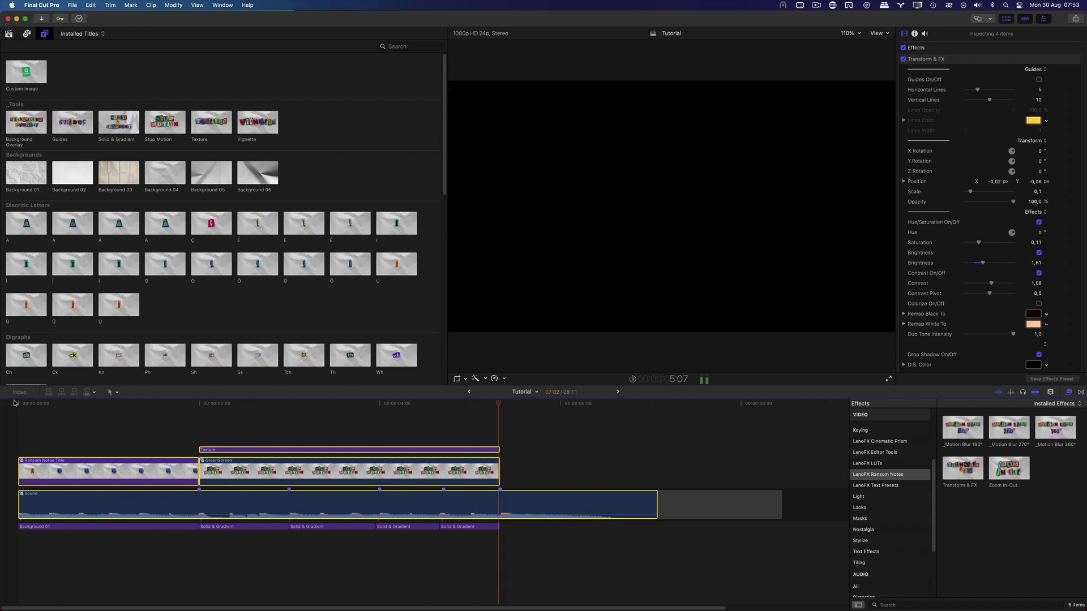
key("b")
left_click(379, 503)
key("super+z")
left_click(72, 5)
mouse_move(136, 114)
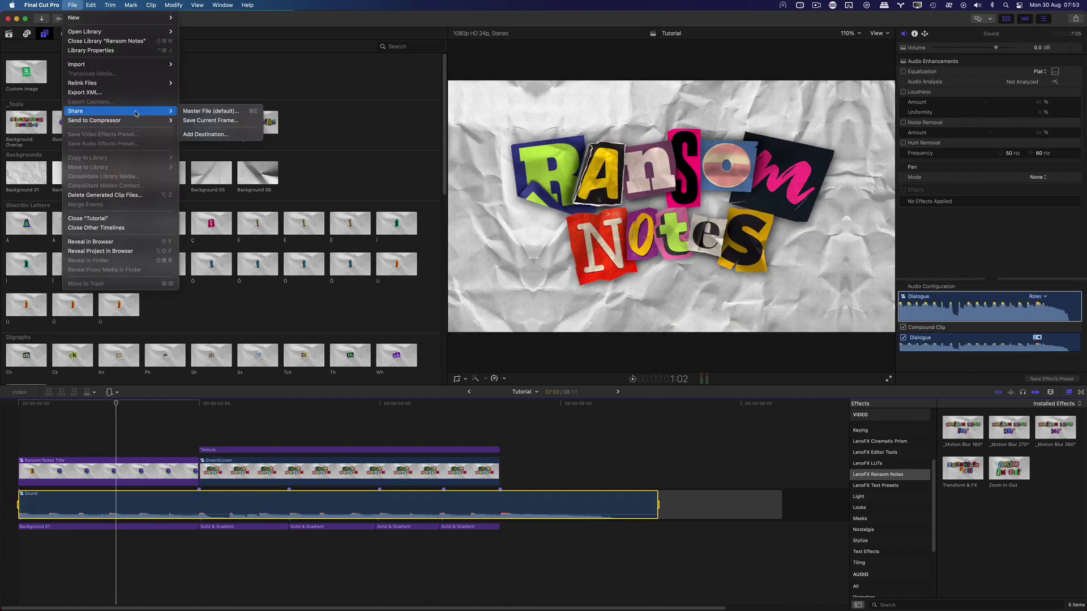
left_click(205, 112)
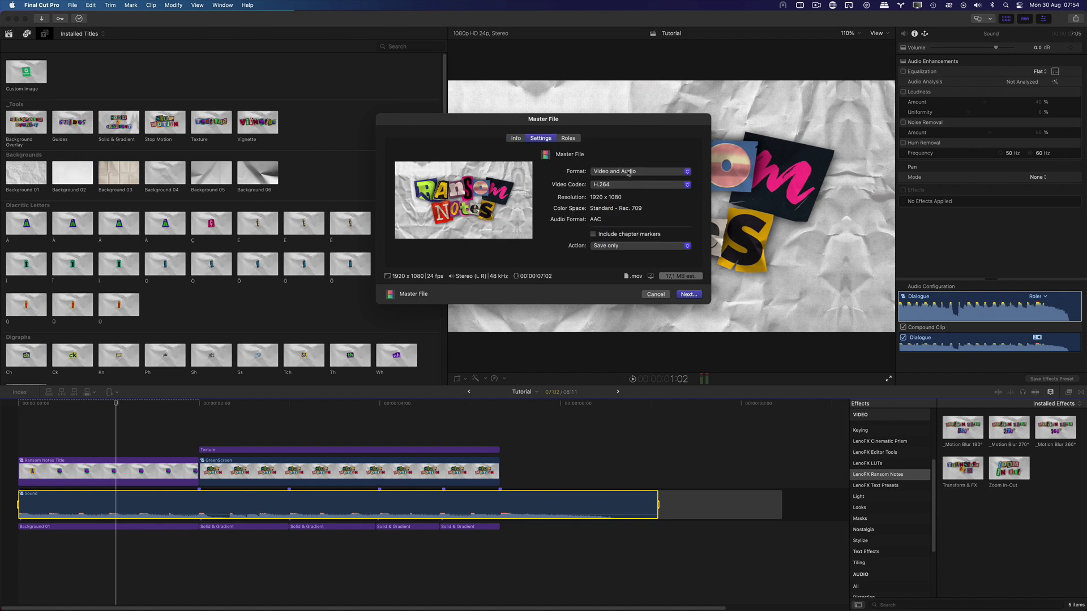
left_click(656, 294)
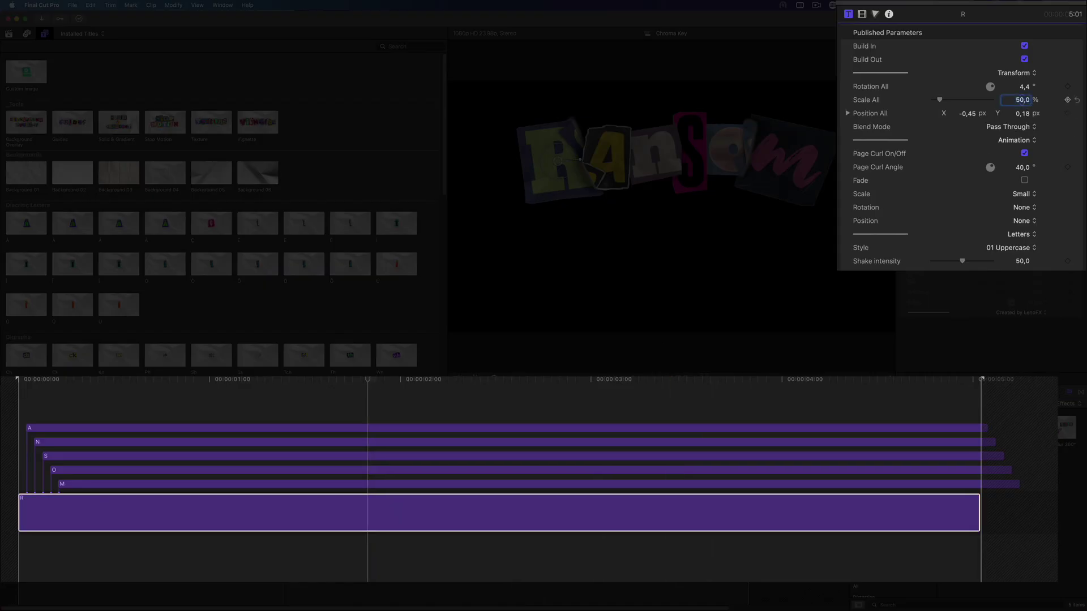
- Step through the Ransom letter clips M, O, S and N, tweaking each one's rotation and scale (N at Scale All 47,0%)
key("super+Up")
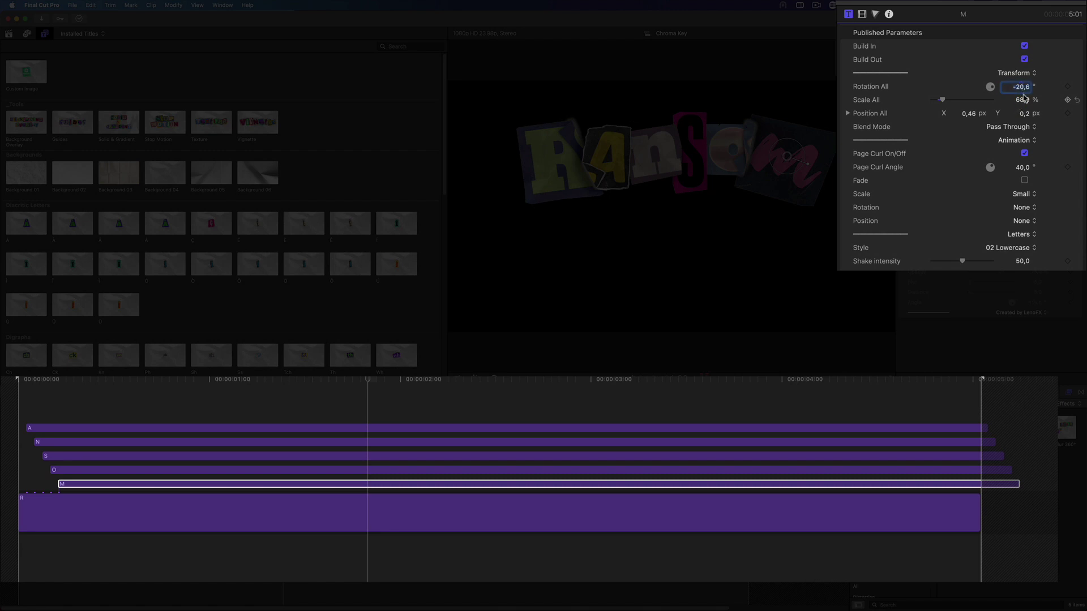
key("super+Up")
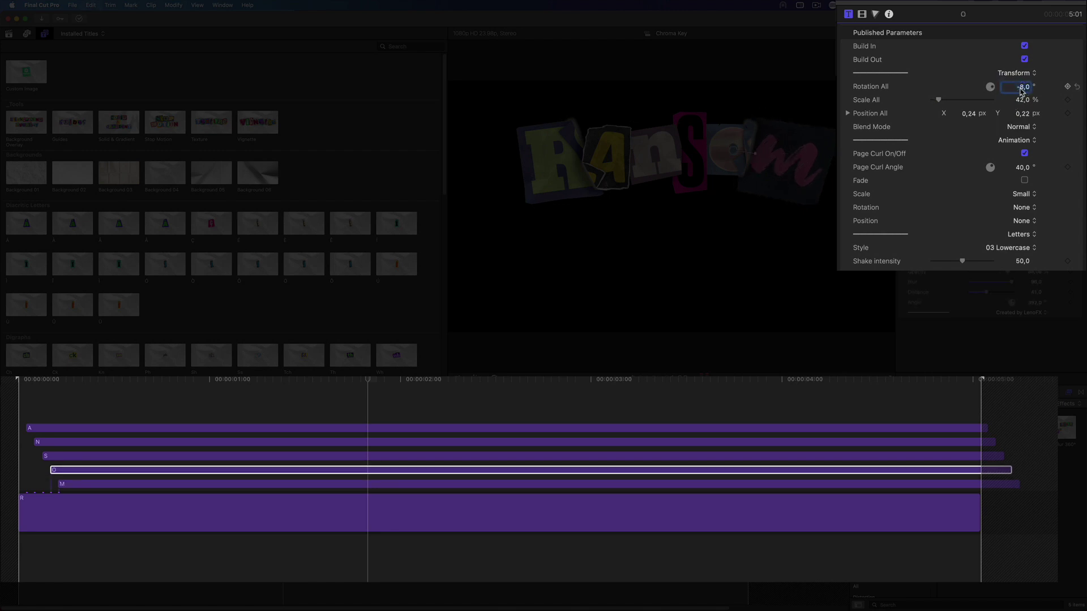
key("super+Up")
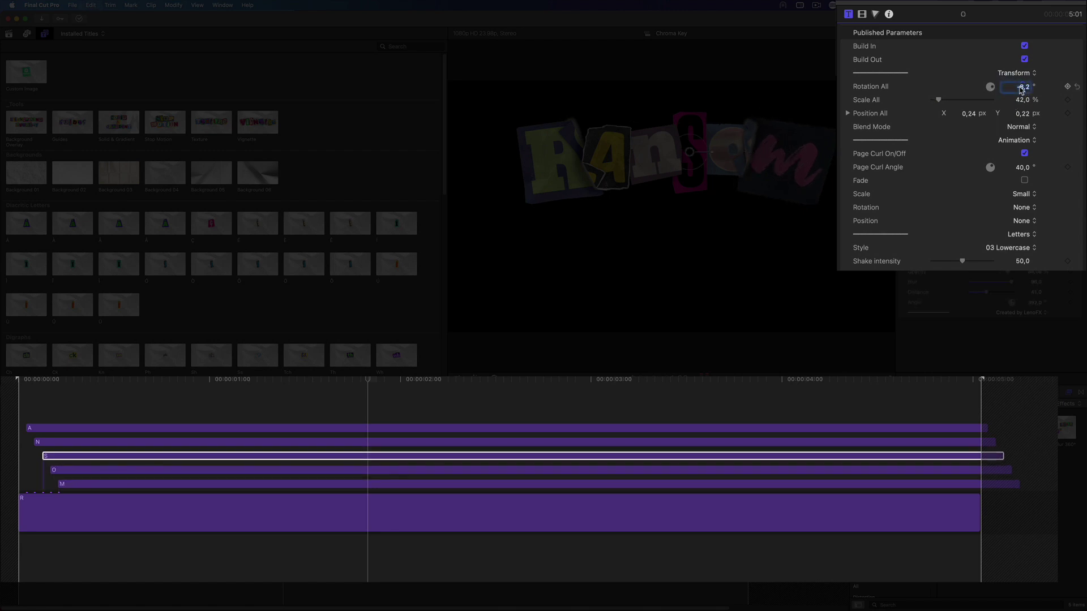
key("super+Down")
key("super+Up")
key("super+Up")
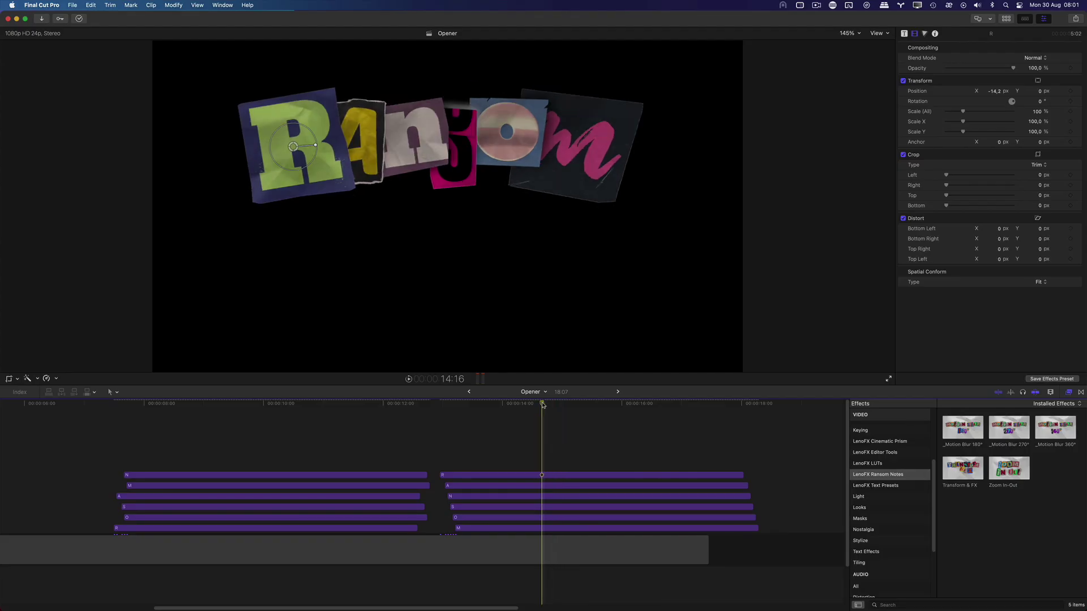
- Shift the six Ransom letter clips together to Position X 8,6 px
left_click_drag(542, 404, 587, 524)
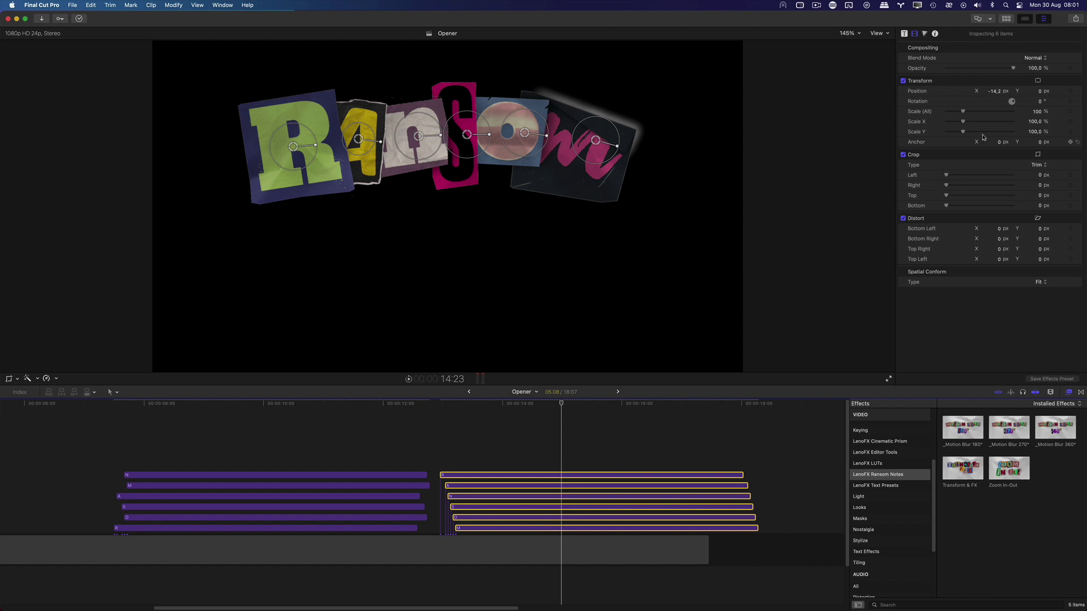
mouse_move(997, 93)
left_mouse_down()
mouse_move(983, 93)
mouse_move(1019, 93)
left_mouse_up()
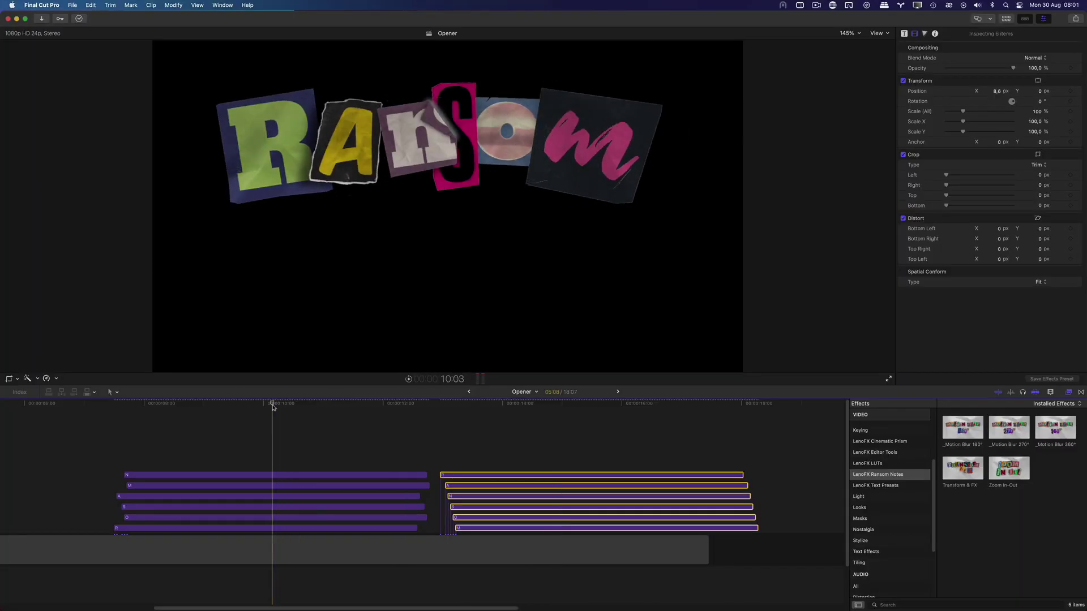
left_click_drag(262, 435, 275, 529)
mouse_move(991, 95)
left_mouse_down()
mouse_move(982, 93)
mouse_move(993, 92)
left_mouse_up()
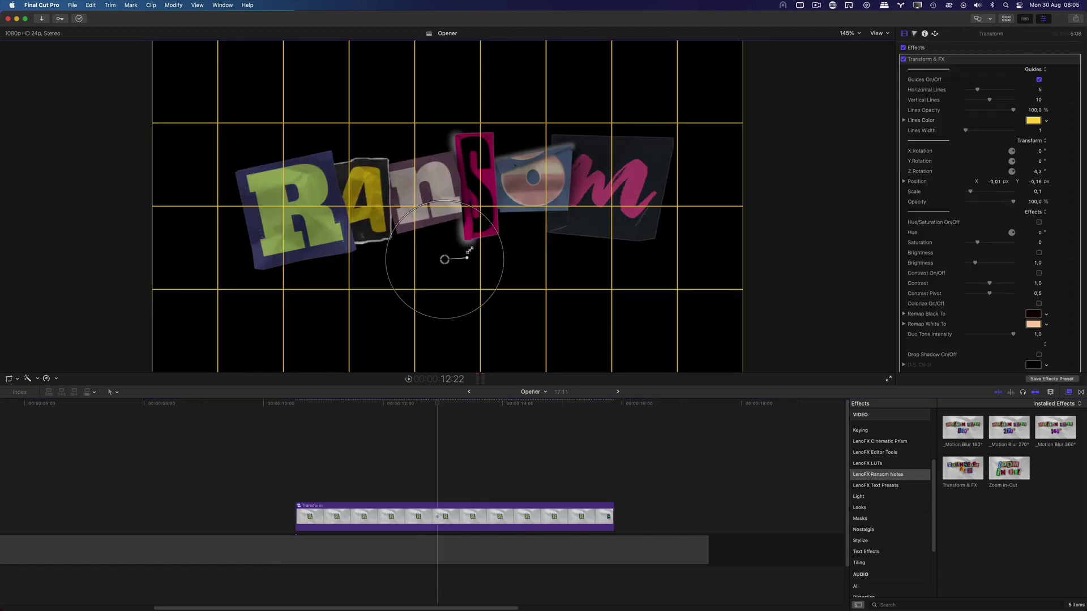
- Tilt the Ransom title to -2,8° Z rotation and nudge it right
left_click_drag(467, 258, 467, 260)
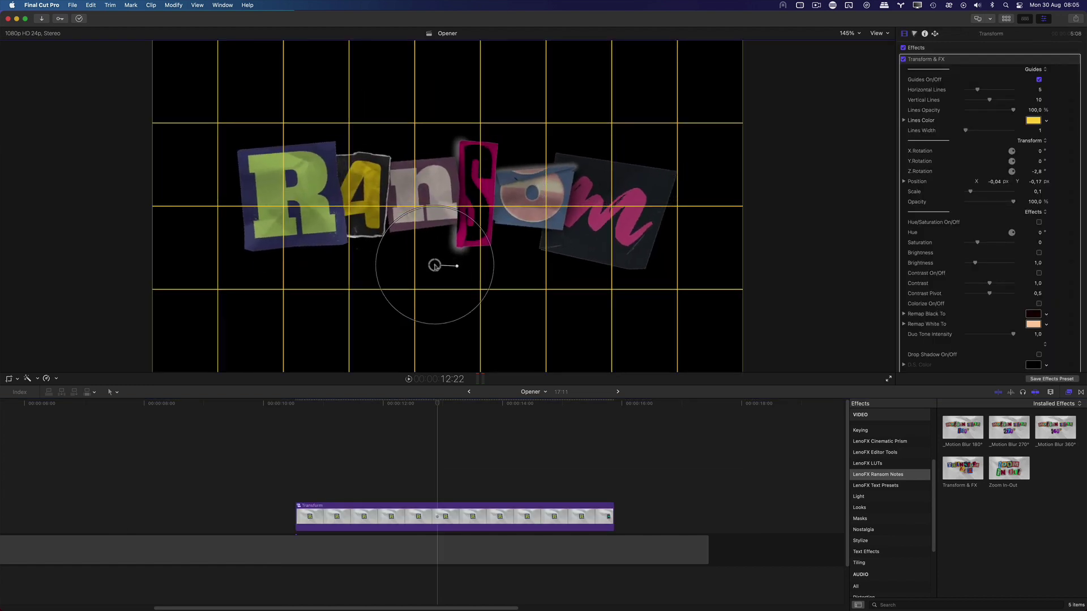
scroll(918, 169, "down", 10)
left_click_drag(985, 229, 1031, 237)
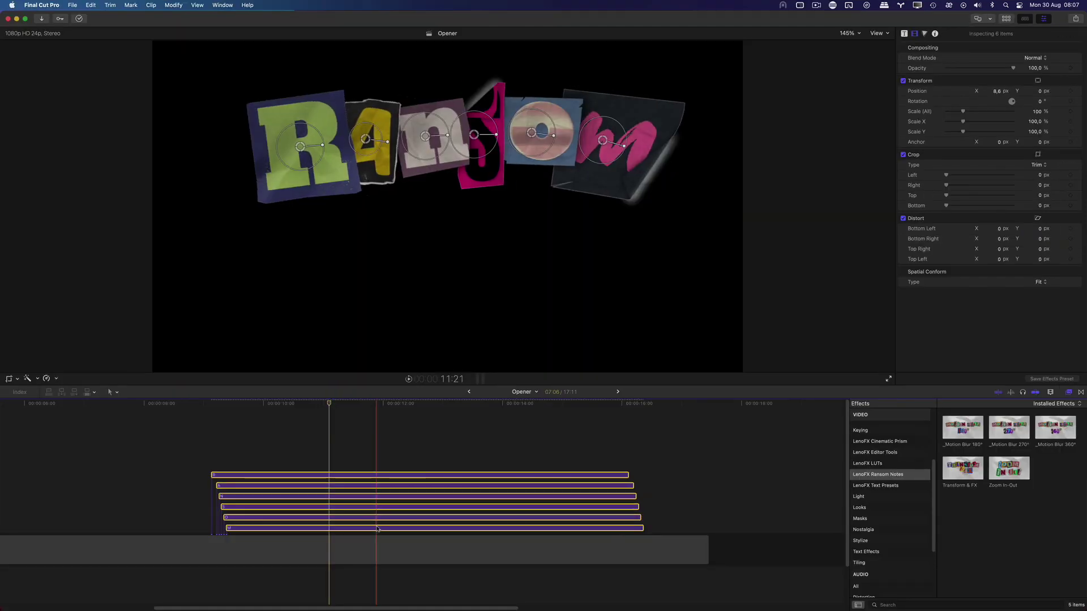
- Set the letter clips' duration to 3:06
left_click(174, 5)
left_click(179, 180)
type("306")
key("Return")
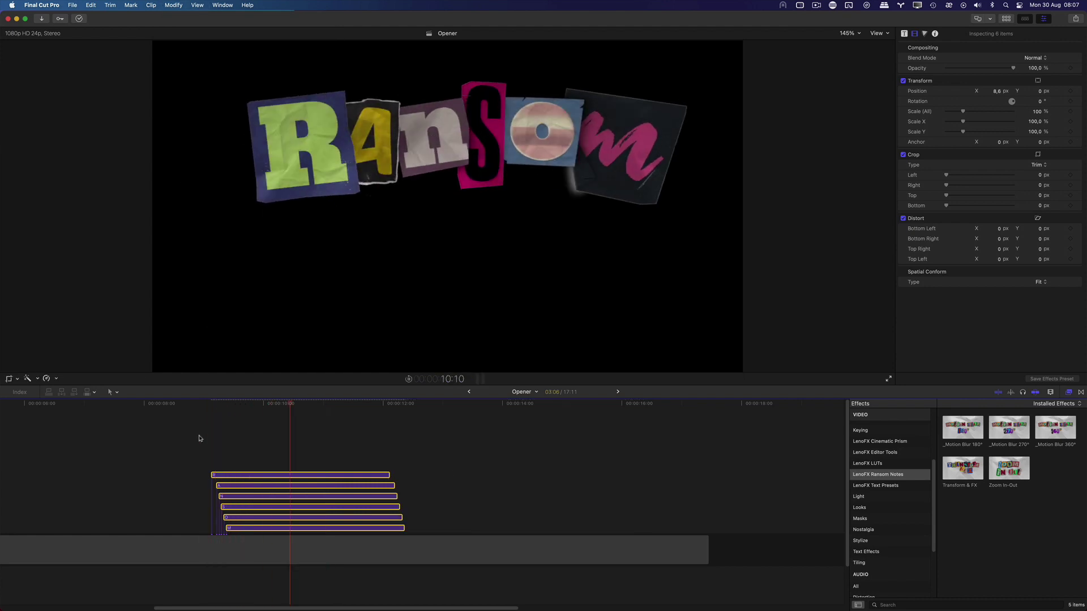
- Group the six letter clips into compound clip Opener Clip 1 and trim it to 4:03
left_click_drag(232, 433, 338, 527)
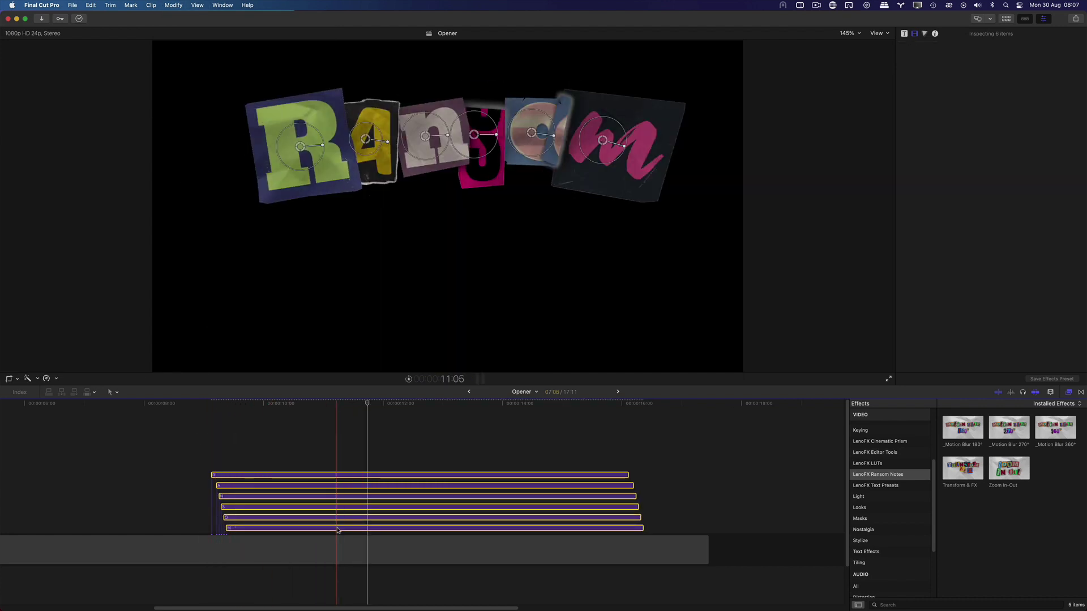
key("alt+g")
key("Return")
key("super+4")
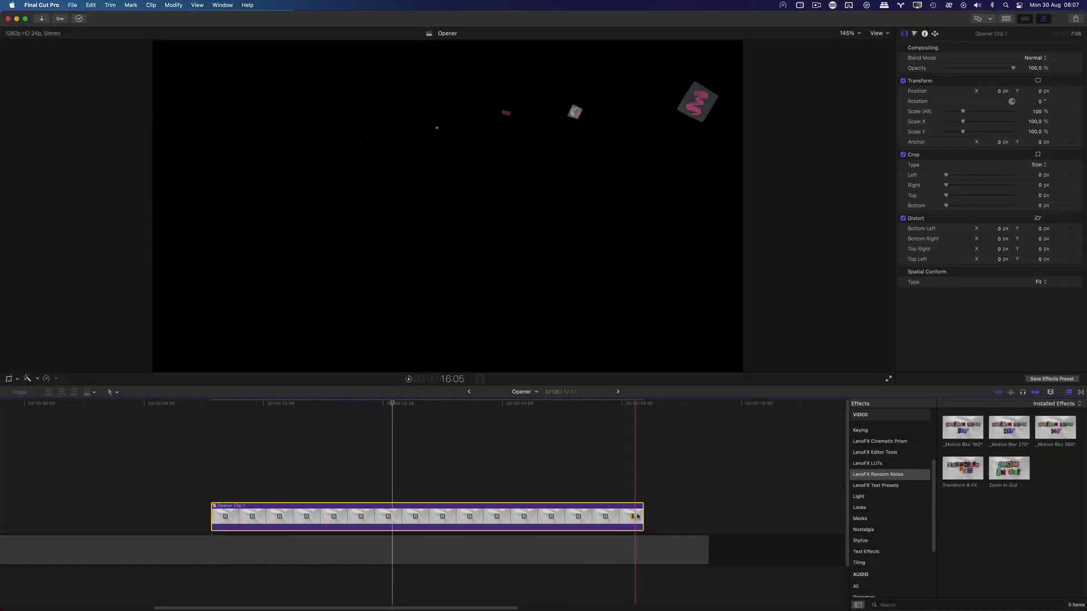
left_click_drag(638, 516, 456, 520)
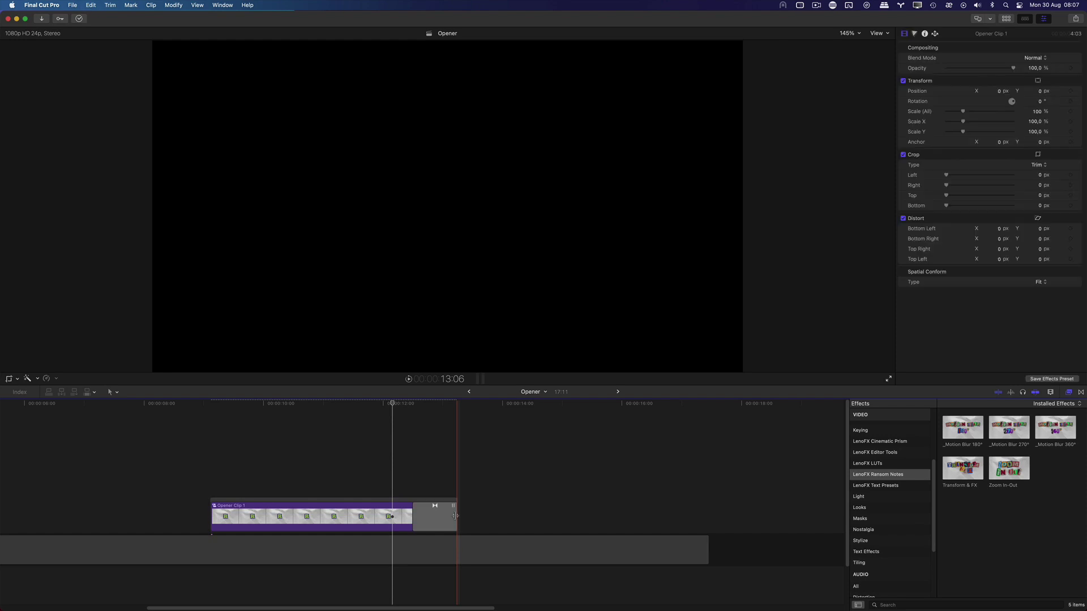